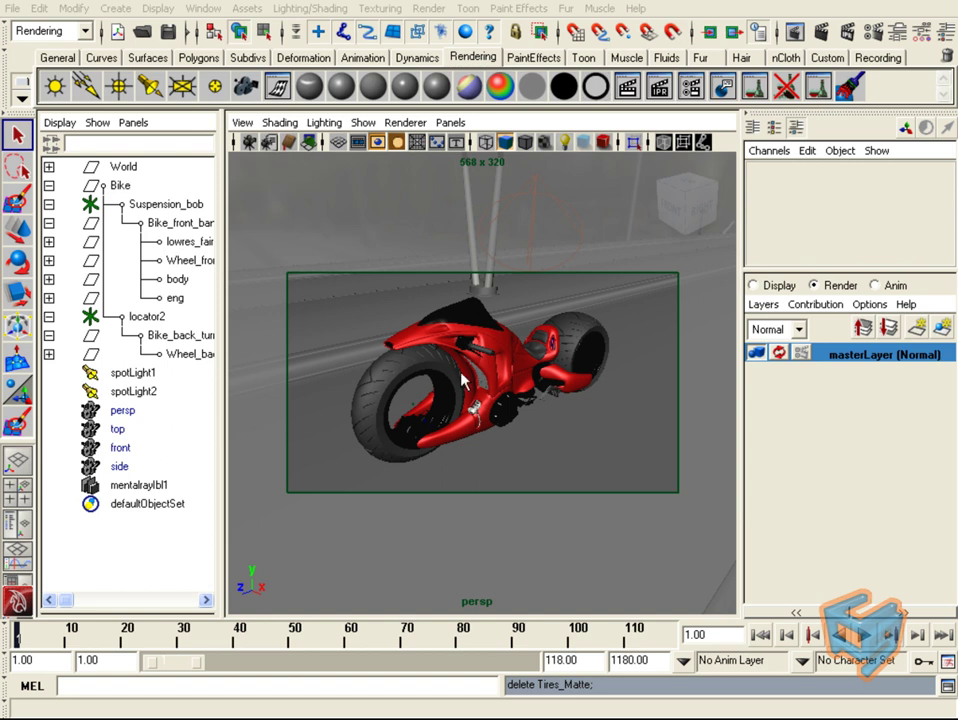
# Select spotLight1 and spotLight2 in turn to inspect the scene's two lights
pyautogui.click(172, 374)
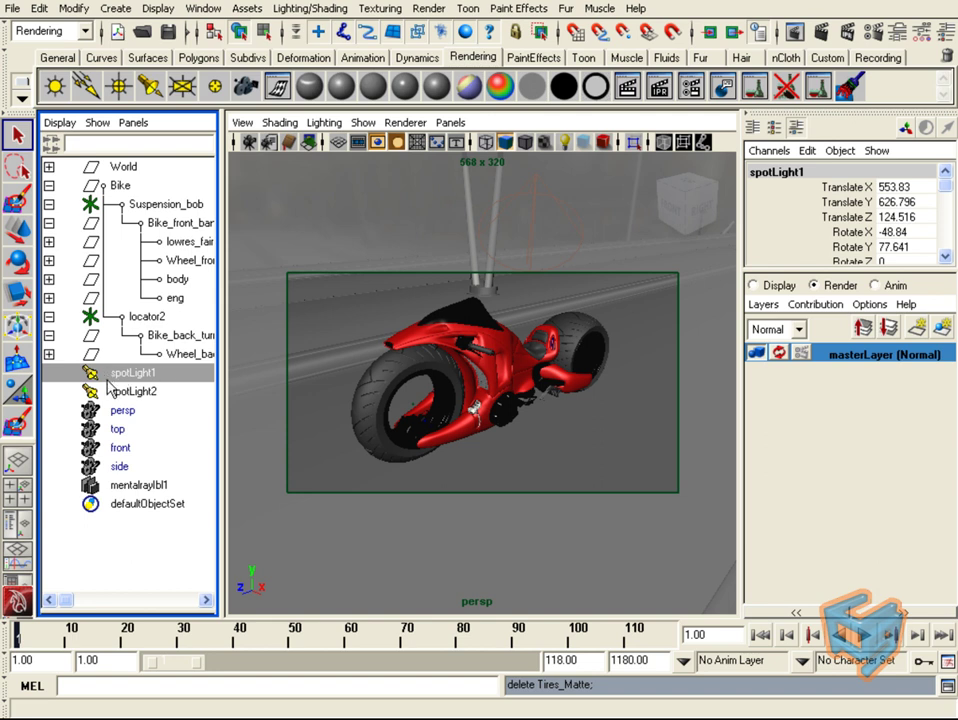
pyautogui.click(155, 392)
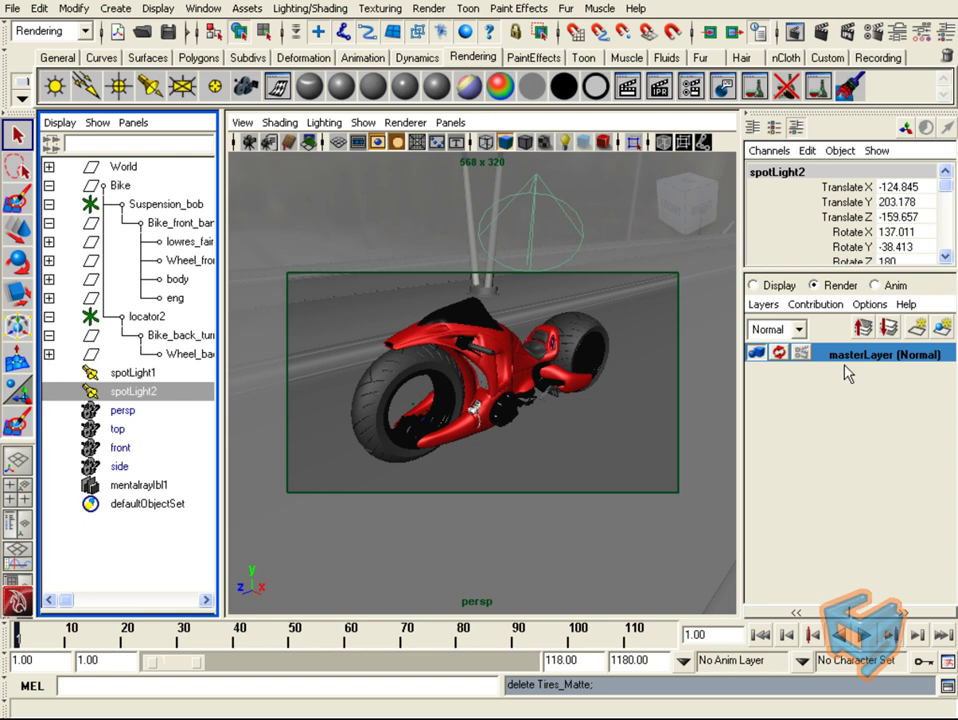
# Create a pass contribution map on masterLayer from the front and back wheel groups and name it Tires
pyautogui.click(182, 356)
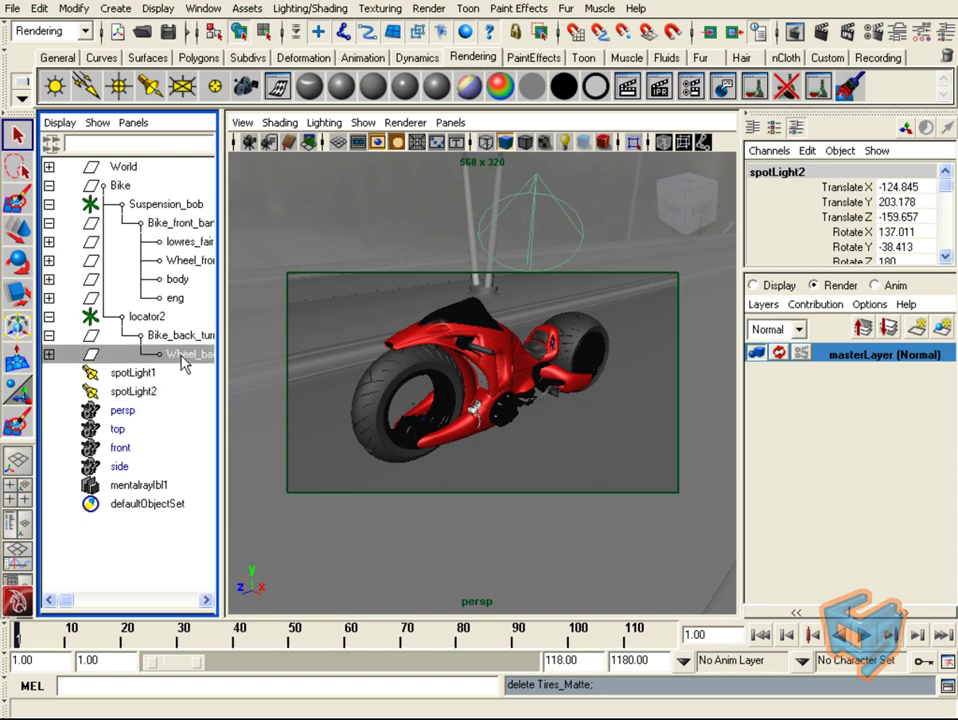
pyautogui.keyDown('ctrl'); pyautogui.click(190, 262); pyautogui.keyUp('ctrl')
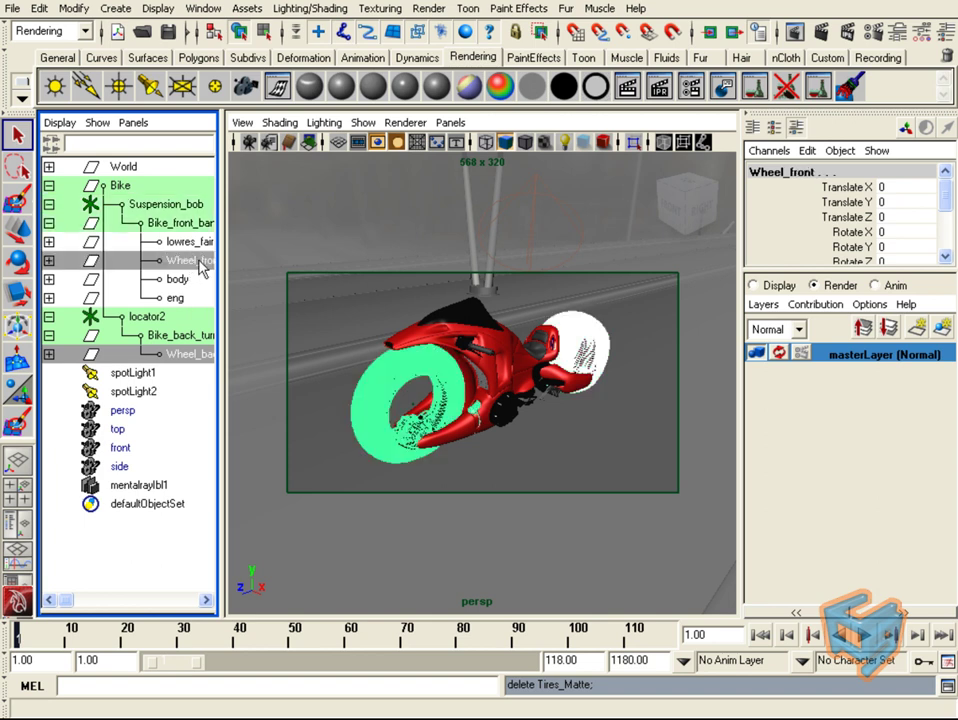
pyautogui.rightClick(812, 358)
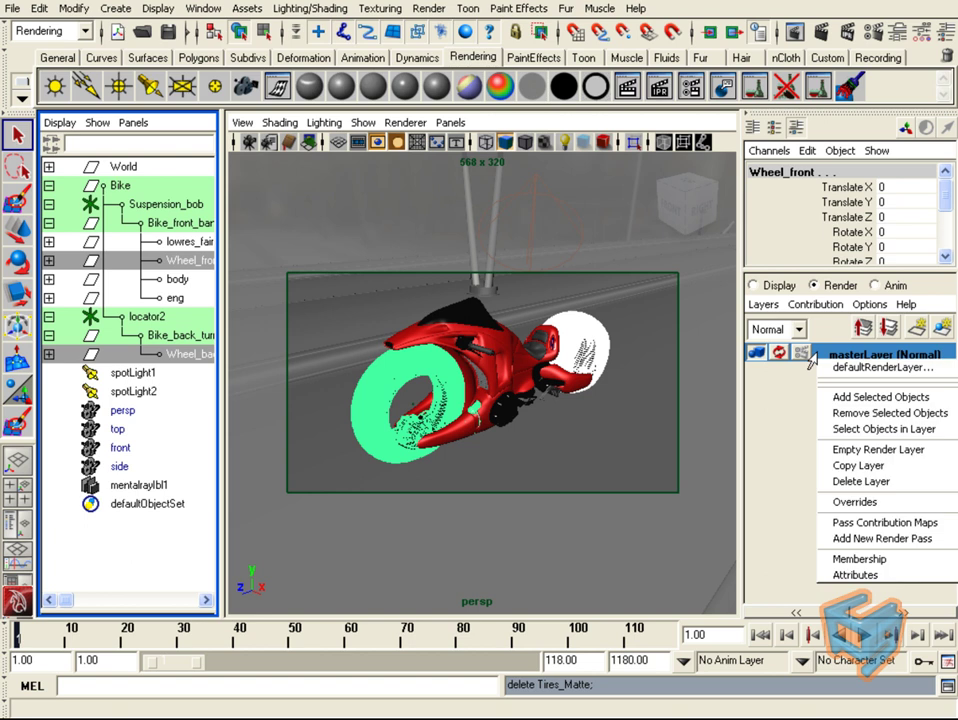
pyautogui.moveTo(826, 526)
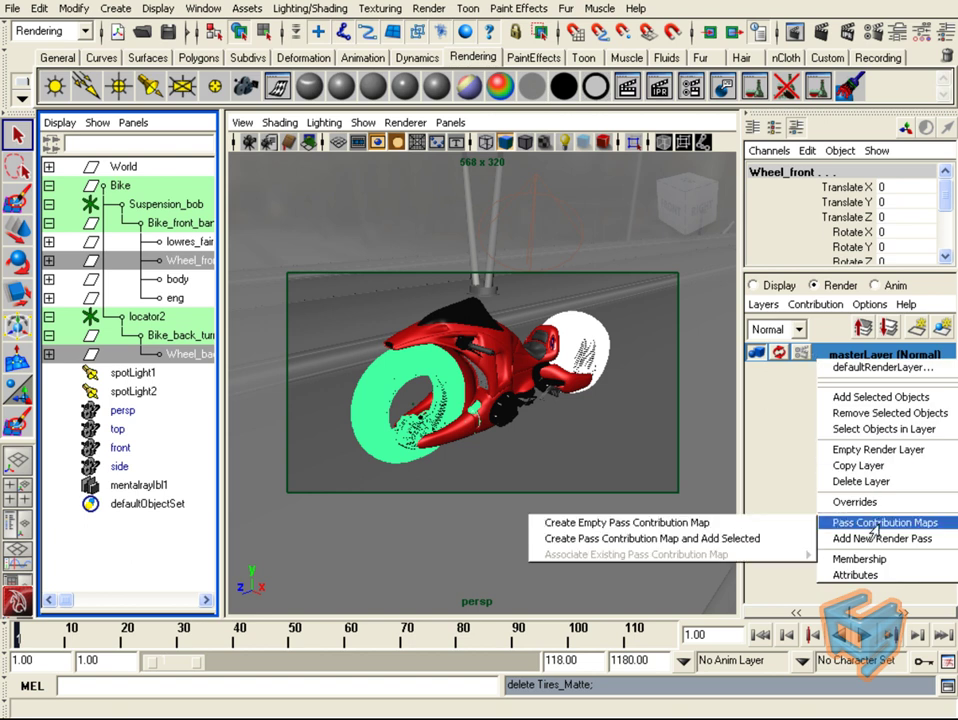
pyautogui.click(777, 540)
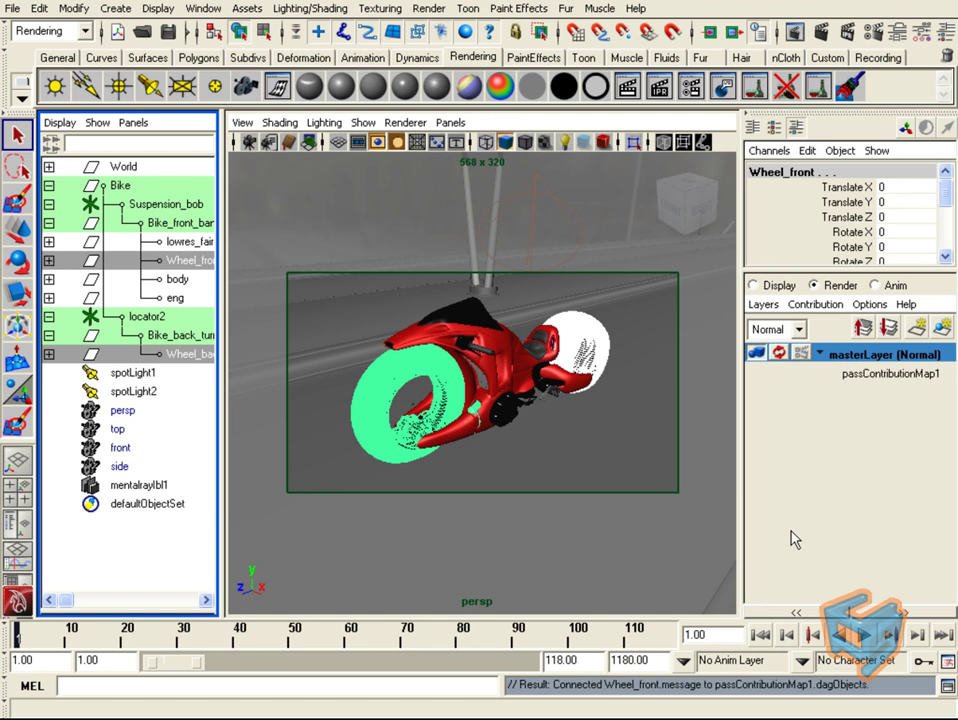
pyautogui.doubleClick(871, 376)
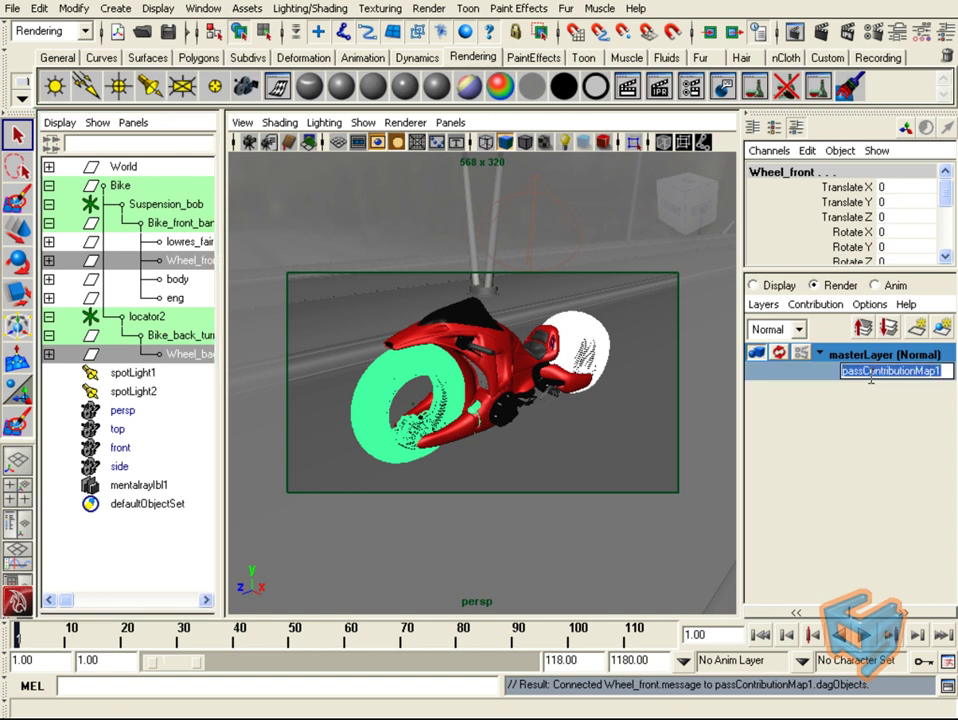
pyautogui.write('Tires')
pyautogui.press('Return')
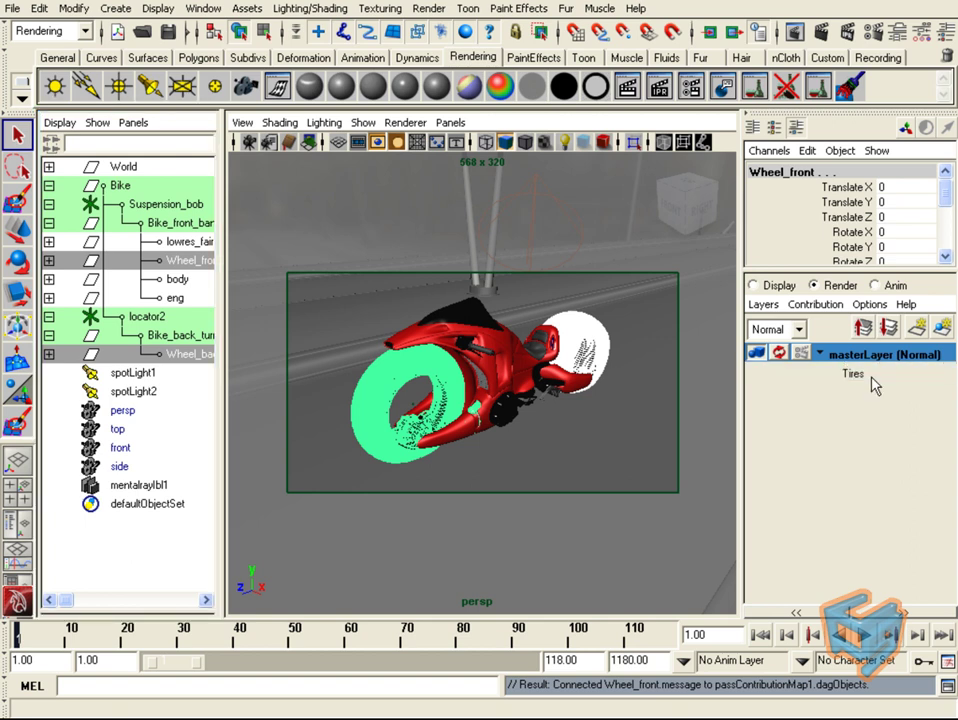
# Create an empty pass contribution map on masterLayer and name it Body
pyautogui.rightClick(809, 354)
pyautogui.moveTo(815, 520)
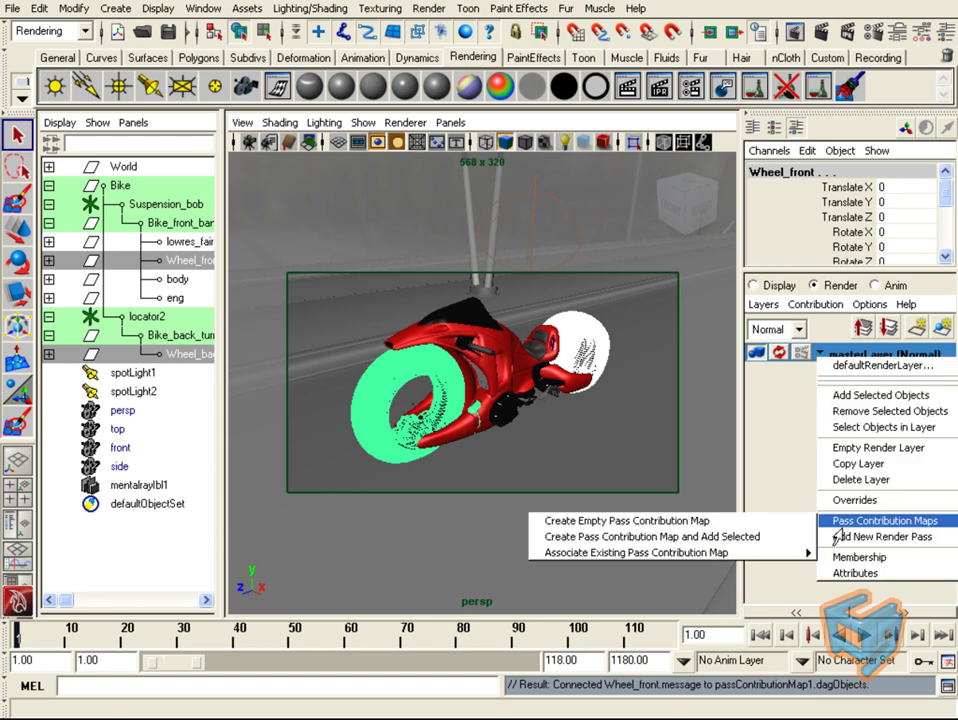
pyautogui.click(755, 521)
pyautogui.doubleClick(851, 390)
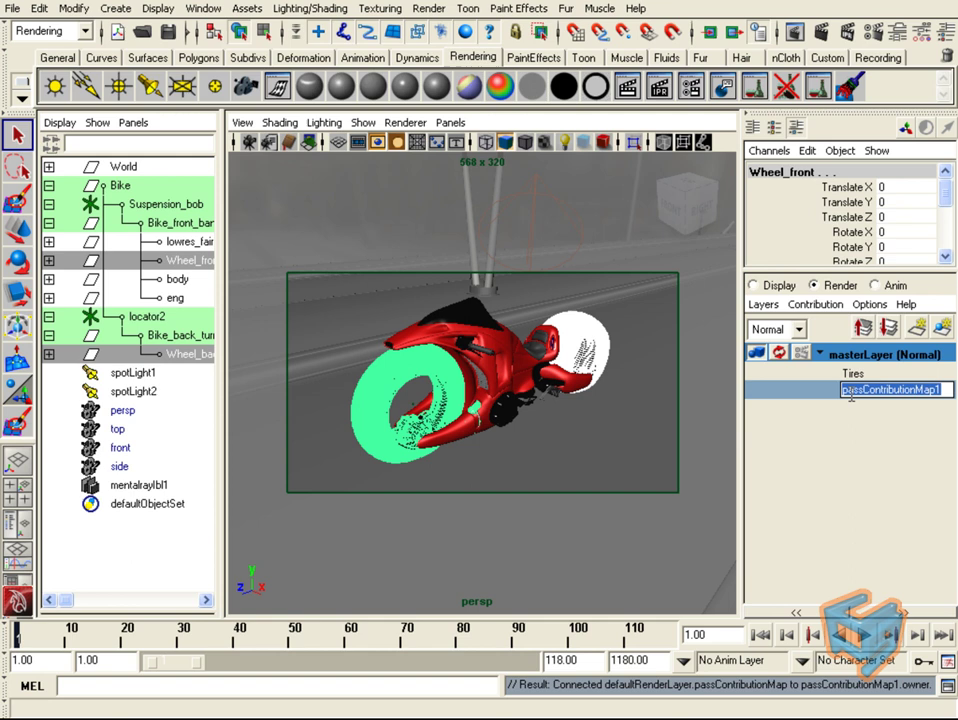
pyautogui.write('Body')
pyautogui.press('Return')
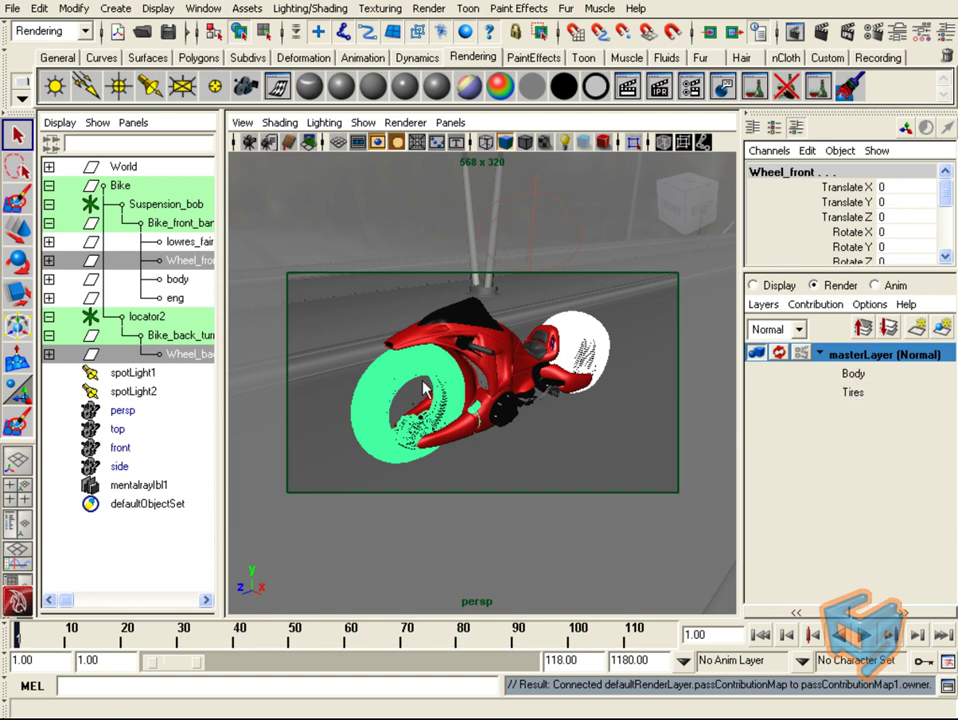
# Add the bike's body group to the Body pass contribution map
pyautogui.click(180, 279)
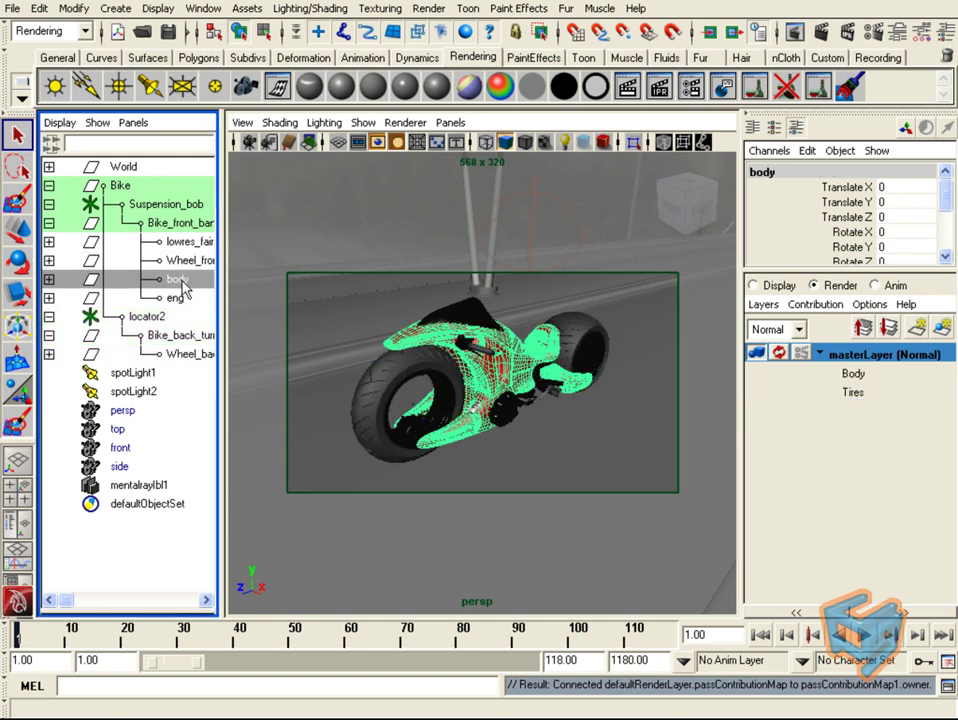
pyautogui.rightClick(852, 383)
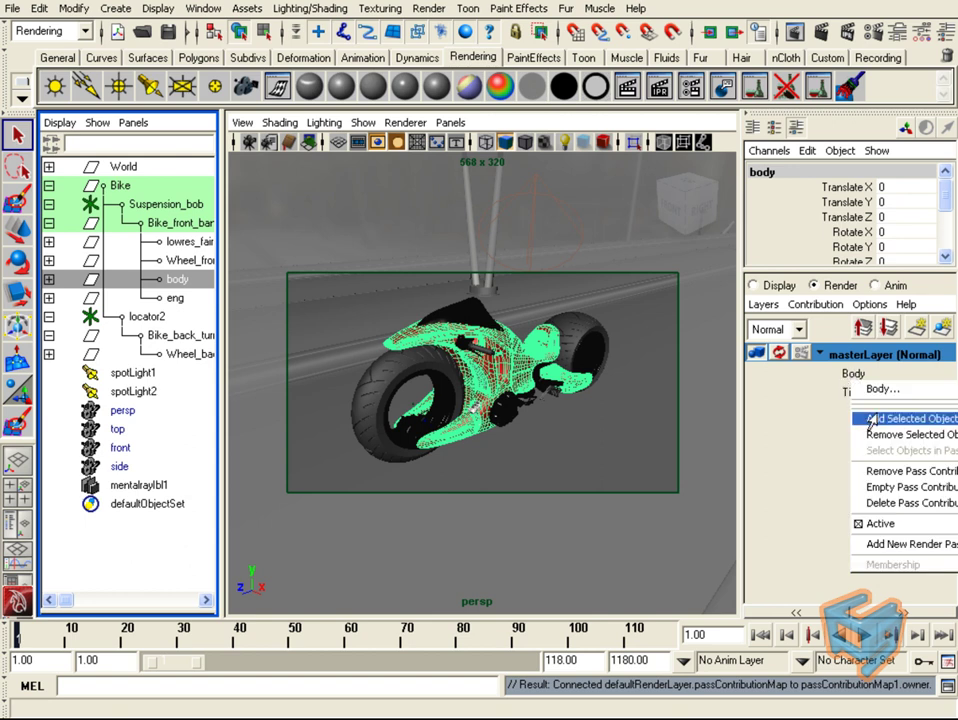
pyautogui.click(872, 420)
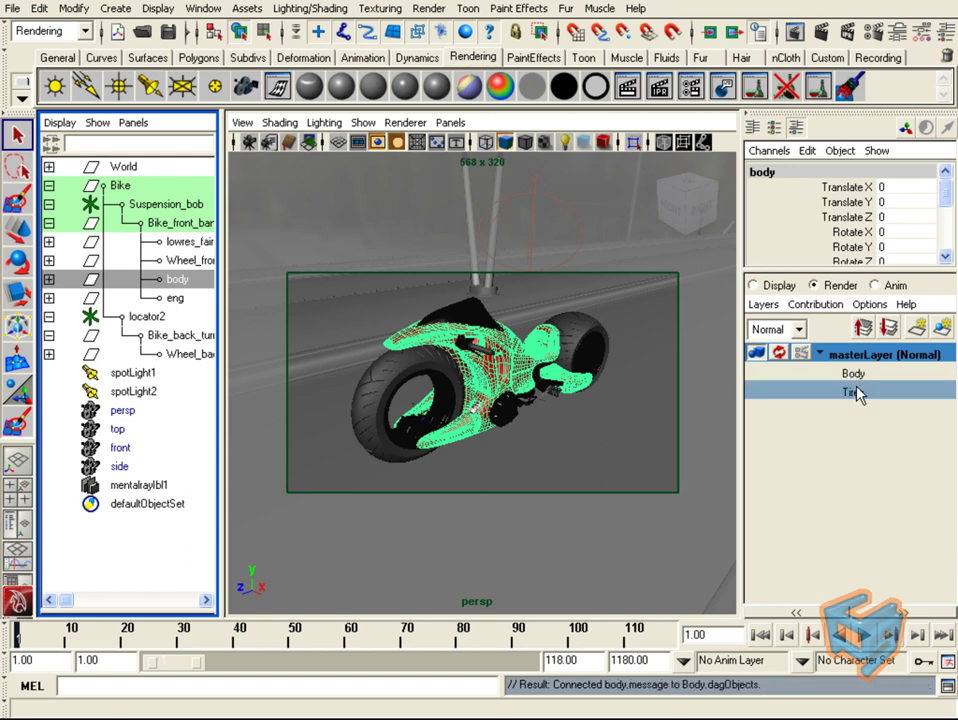
# Check the membership of the Tires and Body contribution maps by selecting the objects in each
pyautogui.click(850, 394)
pyautogui.rightClick(850, 395)
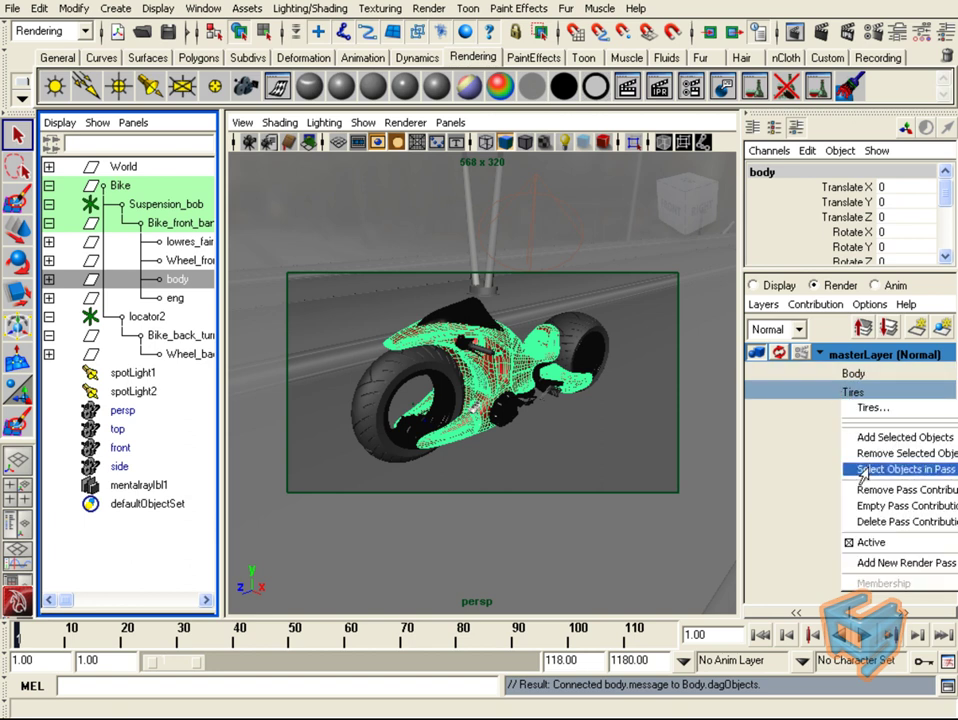
pyautogui.click(858, 468)
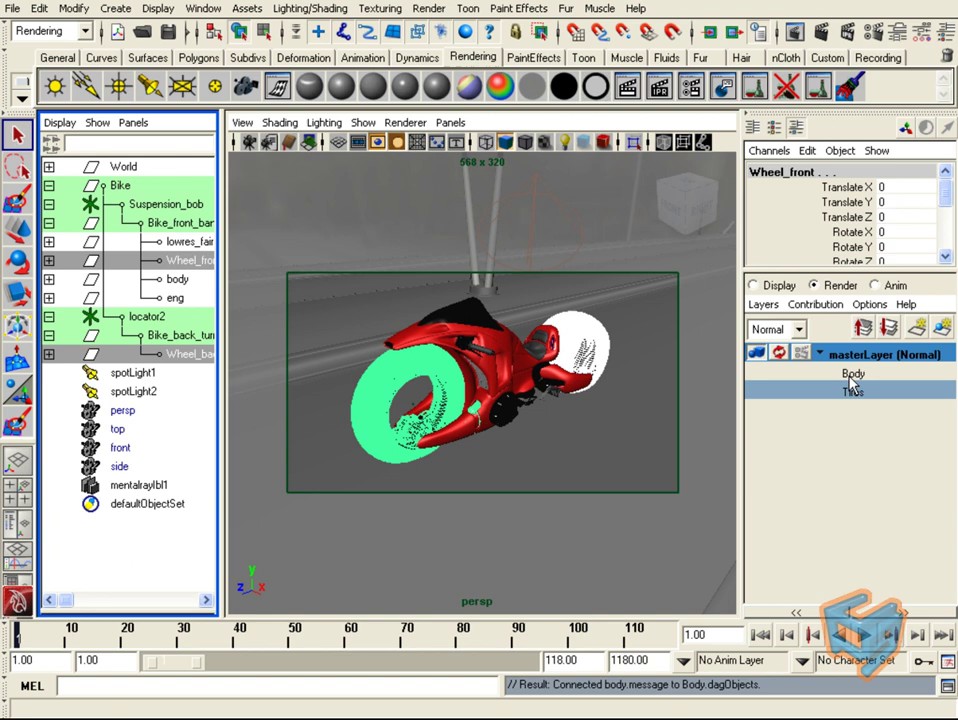
pyautogui.click(851, 373)
pyautogui.rightClick(850, 377)
pyautogui.click(858, 451)
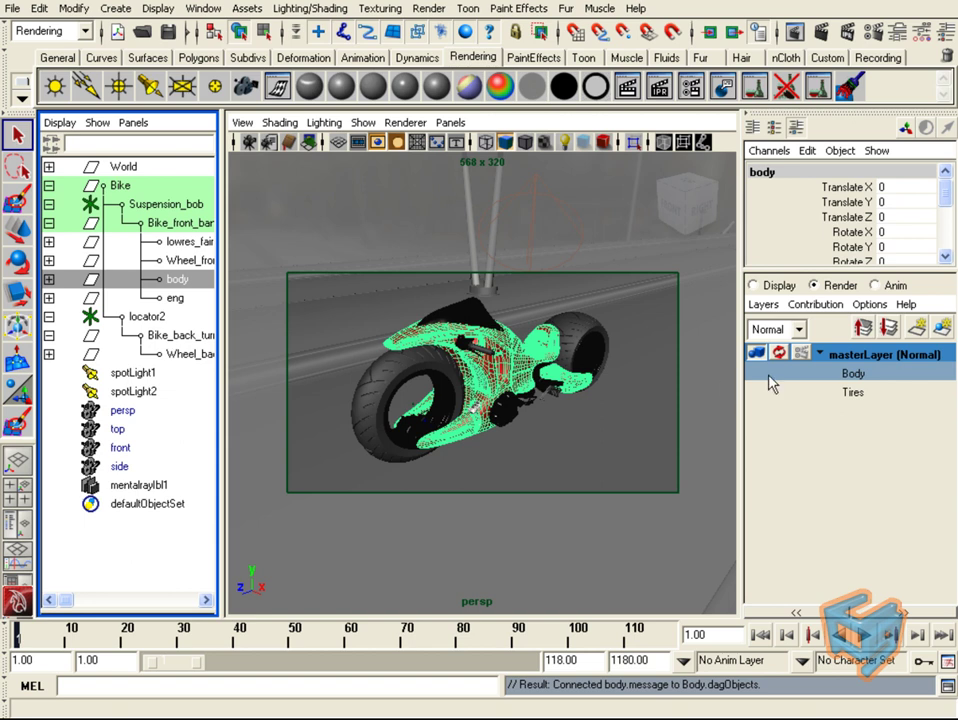
# Create a pass contribution map on masterLayer from the eng group and name it Eng
pyautogui.click(176, 298)
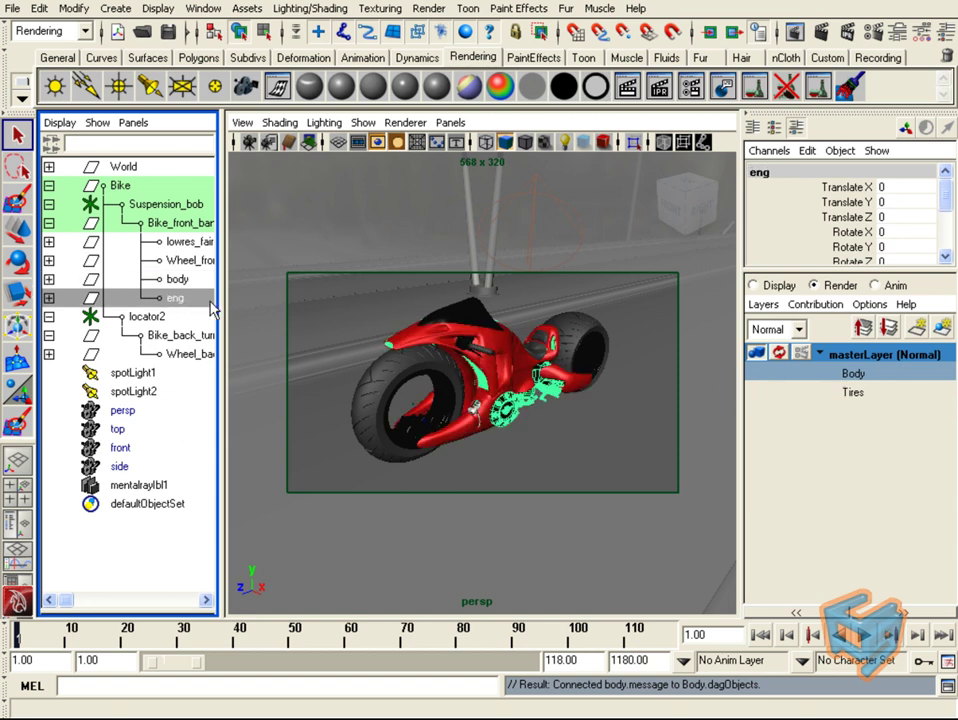
pyautogui.rightClick(834, 359)
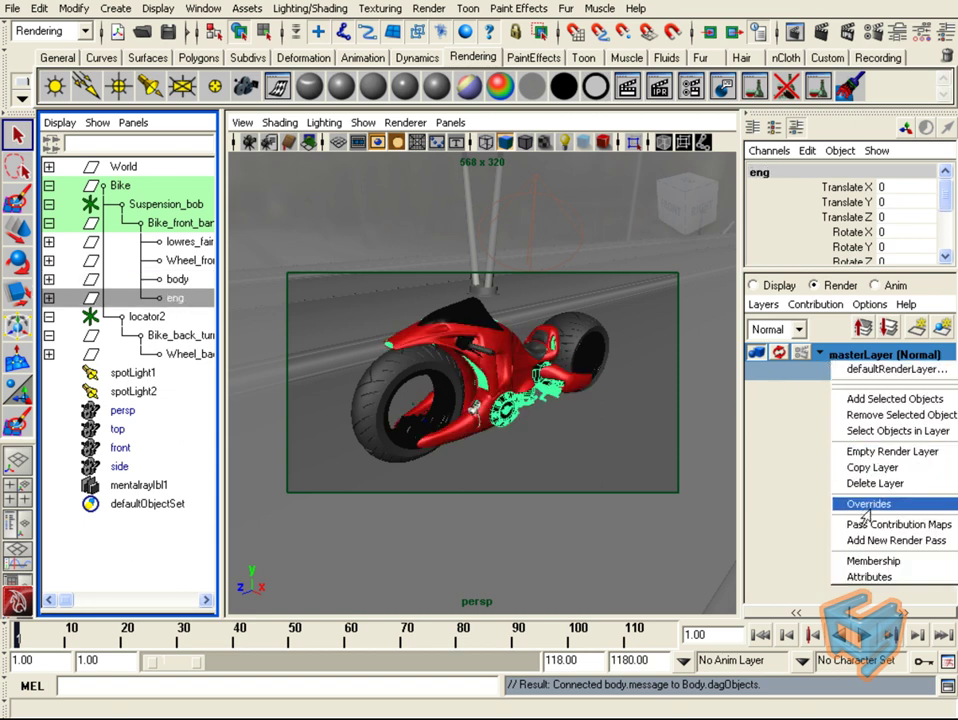
pyautogui.moveTo(850, 524)
pyautogui.click(750, 541)
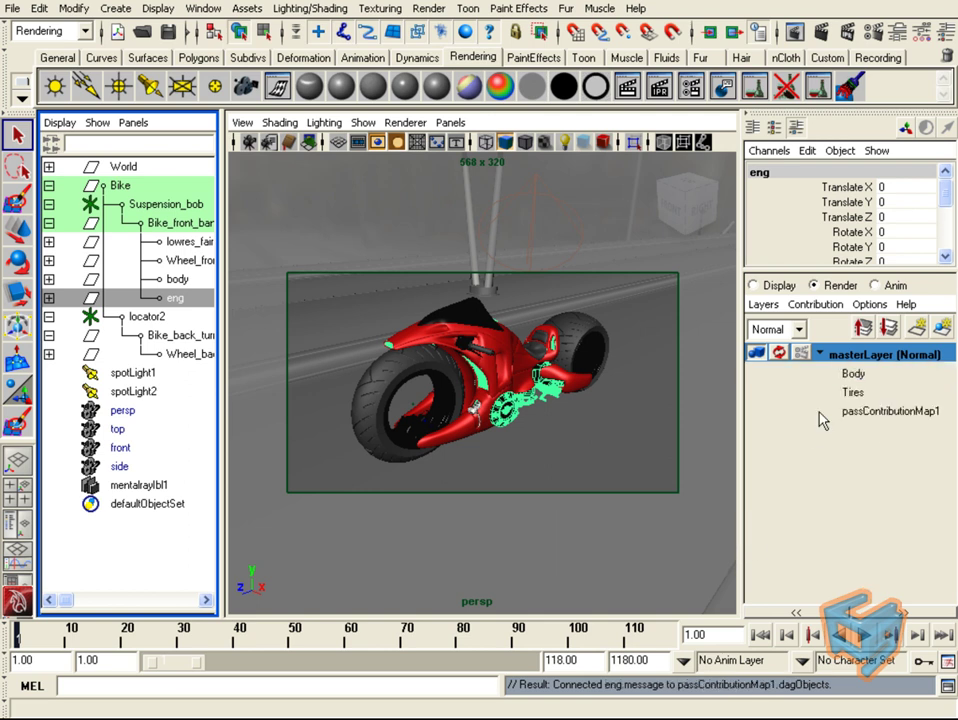
pyautogui.doubleClick(877, 408)
pyautogui.write('Eng')
pyautogui.press('Return')
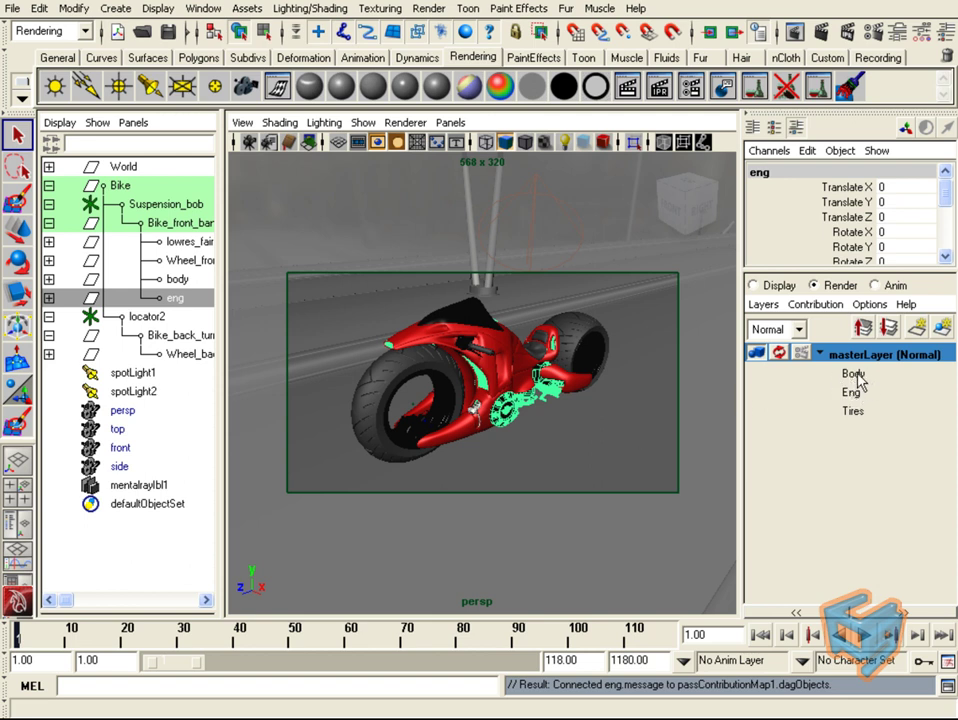
# In the Render Settings, create Beauty and Matte render passes with the prefix Tires_
pyautogui.click(876, 35)
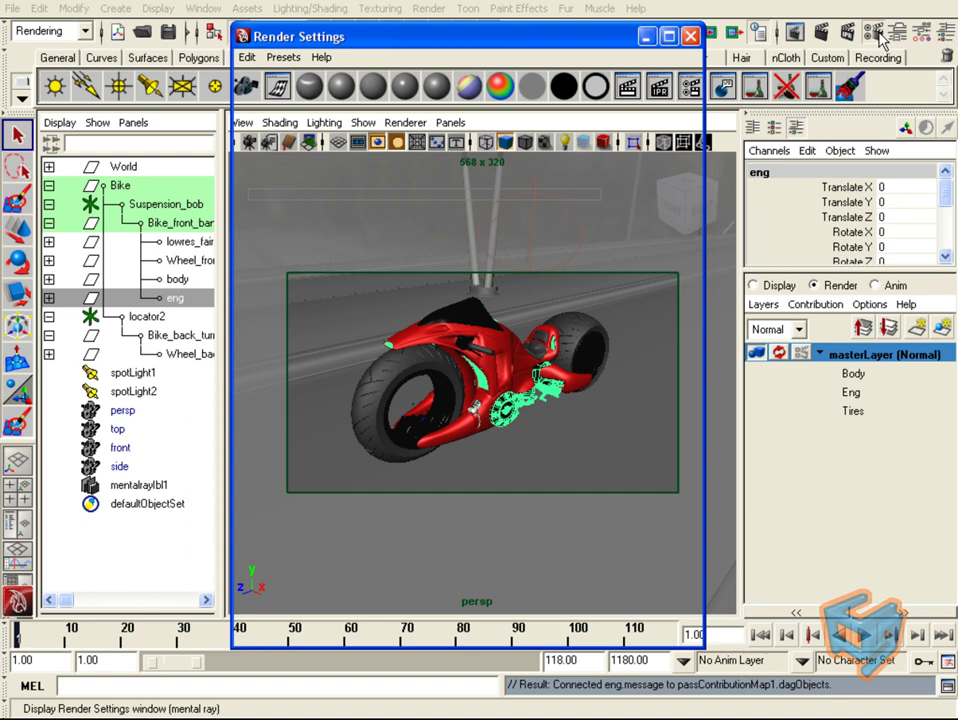
pyautogui.moveTo(573, 47); pyautogui.dragTo(547, 51)
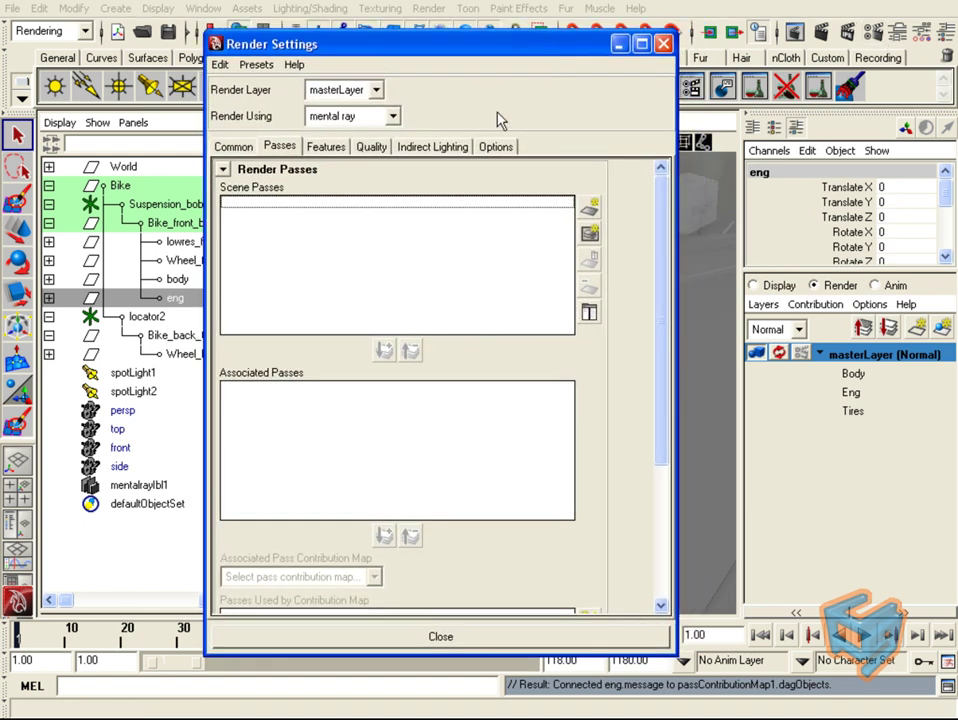
pyautogui.click(590, 213)
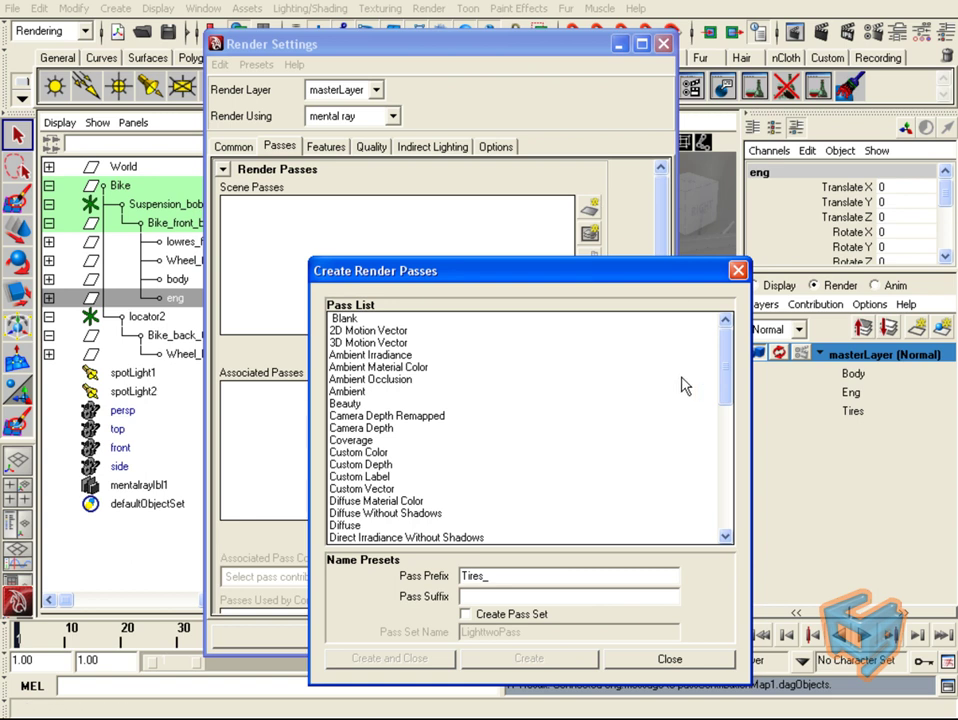
pyautogui.click(570, 403)
pyautogui.moveTo(731, 391); pyautogui.dragTo(735, 521)
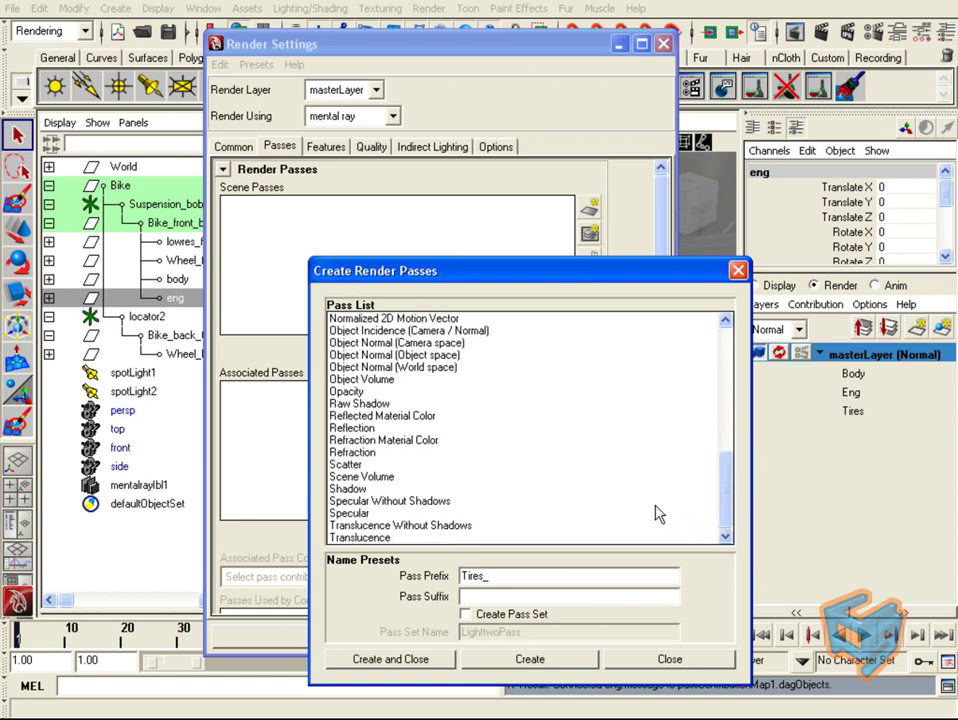
pyautogui.moveTo(729, 509); pyautogui.dragTo(727, 487)
pyautogui.click(365, 380)
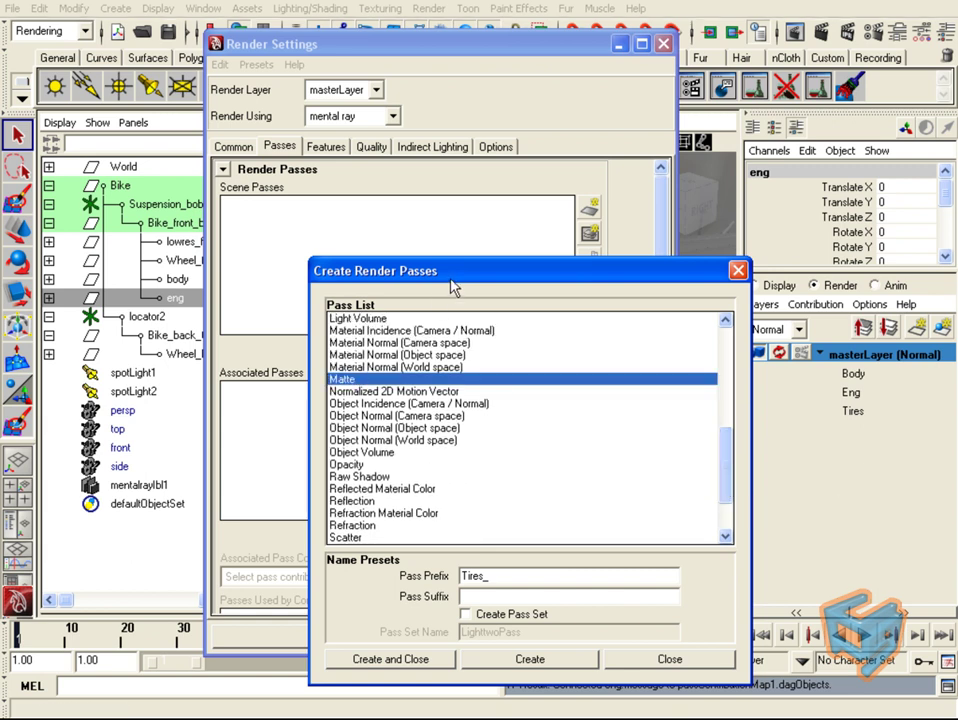
pyautogui.moveTo(450, 283); pyautogui.dragTo(456, 218)
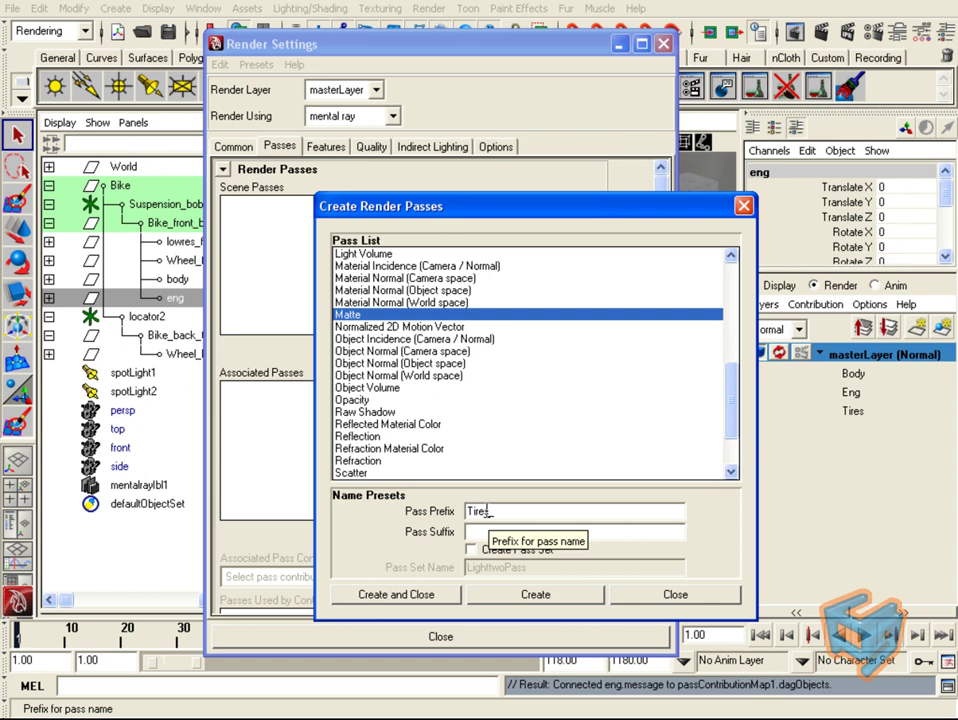
pyautogui.moveTo(489, 511); pyautogui.dragTo(464, 512)
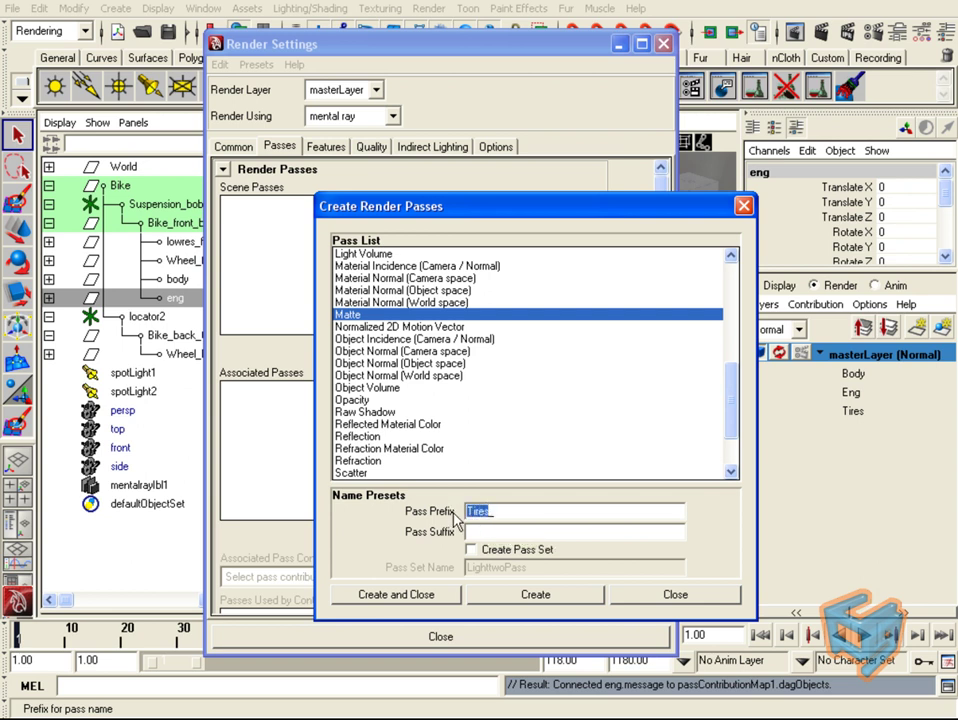
pyautogui.click(535, 595)
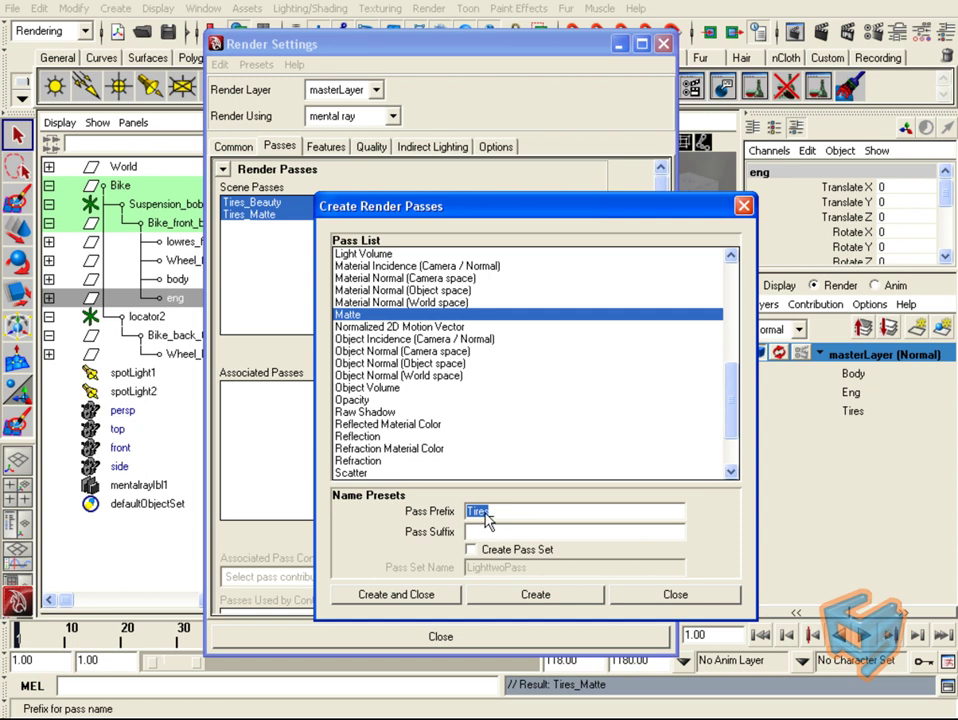
# Create another pair of Beauty and Matte render passes with the prefix Eng_
pyautogui.click(485, 514)
pyautogui.doubleClick(479, 514)
pyautogui.write('Eng_')
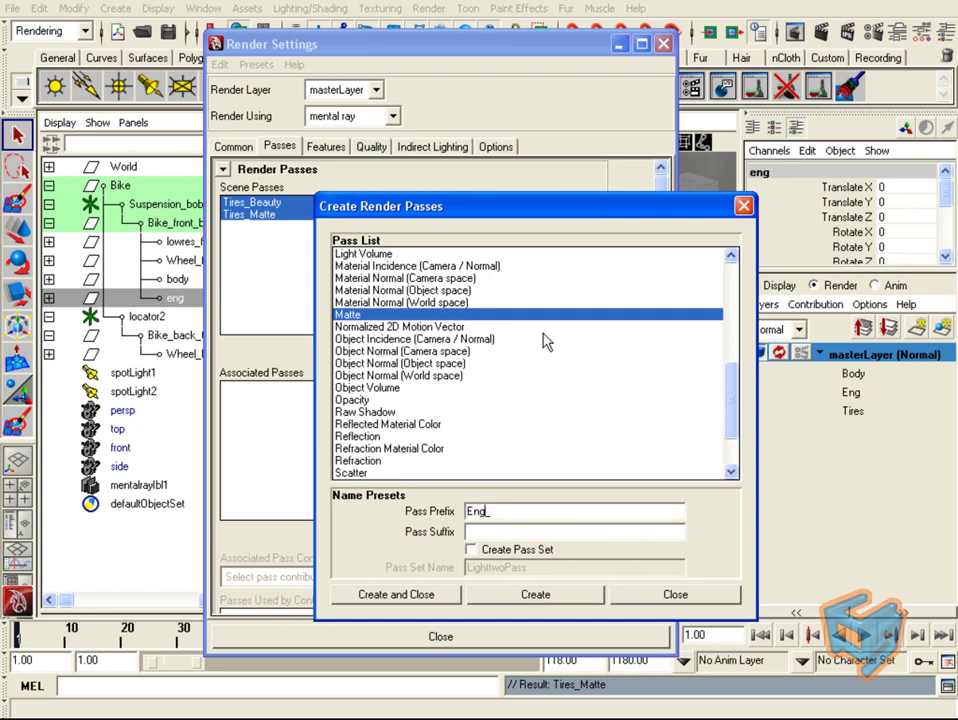
pyautogui.click(546, 597)
# Create Beauty and Matte render passes with the prefix Body_ and close the pass creation dialog
pyautogui.doubleClick(487, 512)
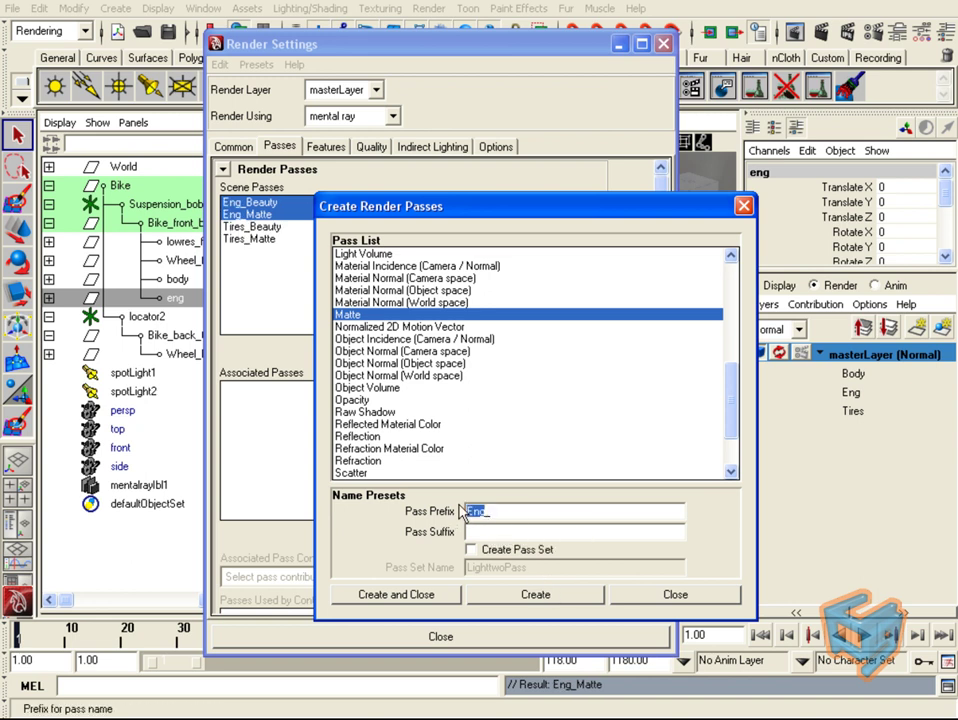
pyautogui.write('Body_')
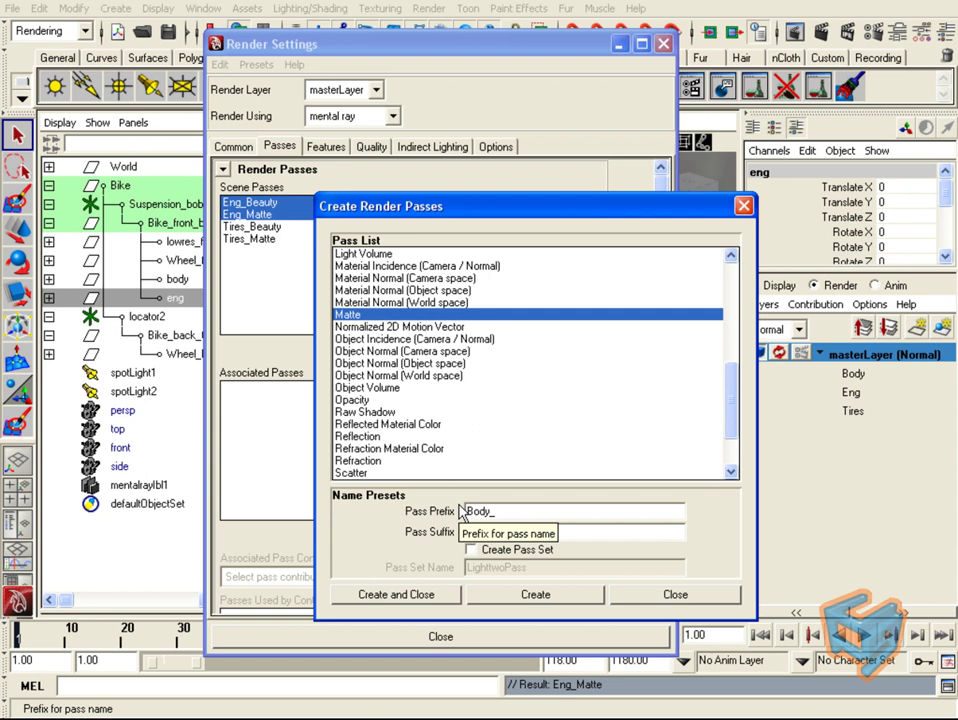
pyautogui.click(578, 595)
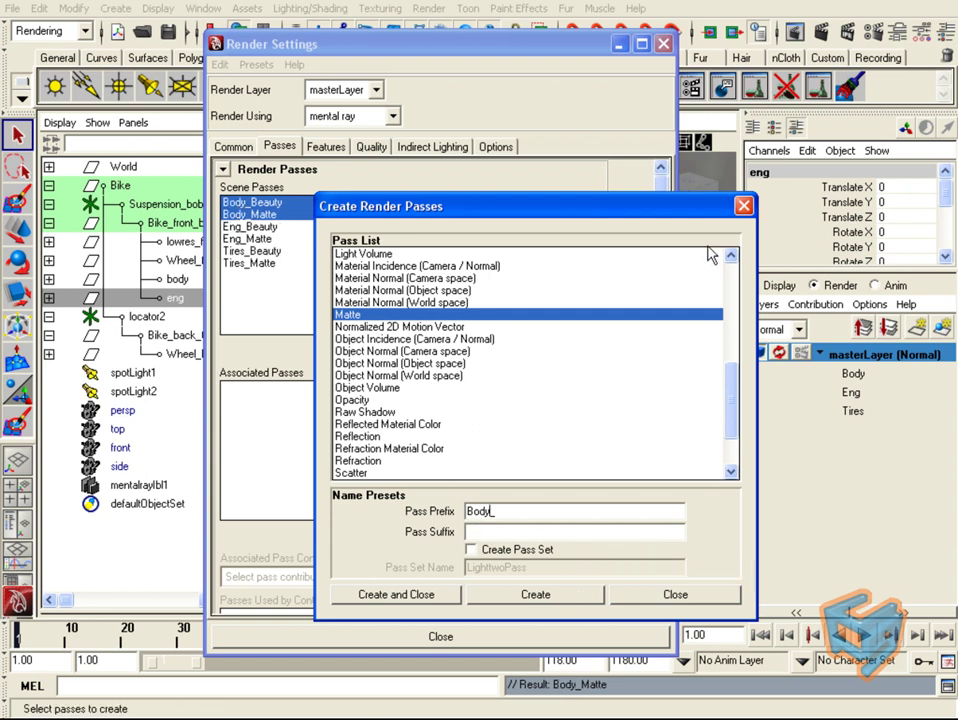
pyautogui.click(744, 205)
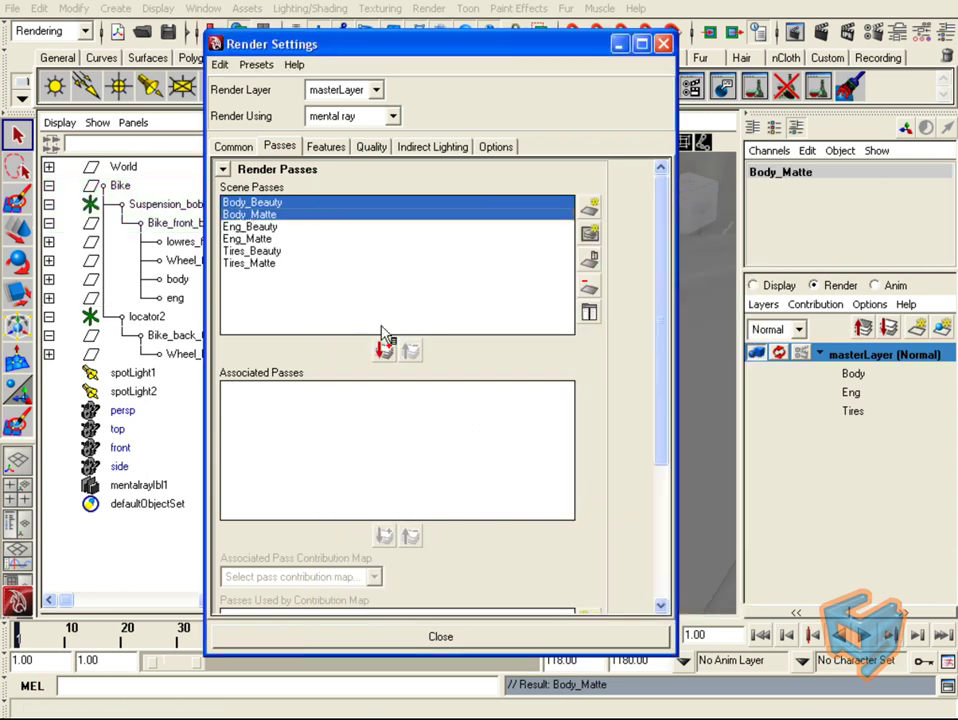
# Associate all six Body, Eng and Tires scene passes with masterLayer
pyautogui.click(284, 264)
pyautogui.keyDown('shift'); pyautogui.click(292, 204); pyautogui.keyUp('shift')
pyautogui.click(384, 350)
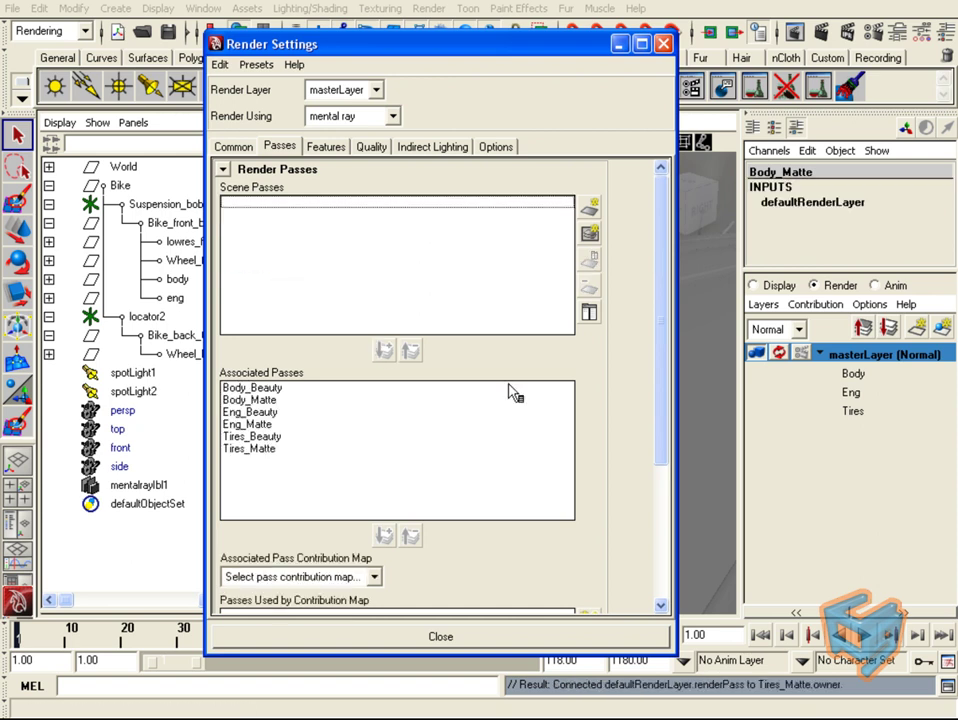
# Assign the Body_Beauty and Body_Matte passes to the Body pass contribution map
pyautogui.moveTo(663, 378); pyautogui.dragTo(668, 503)
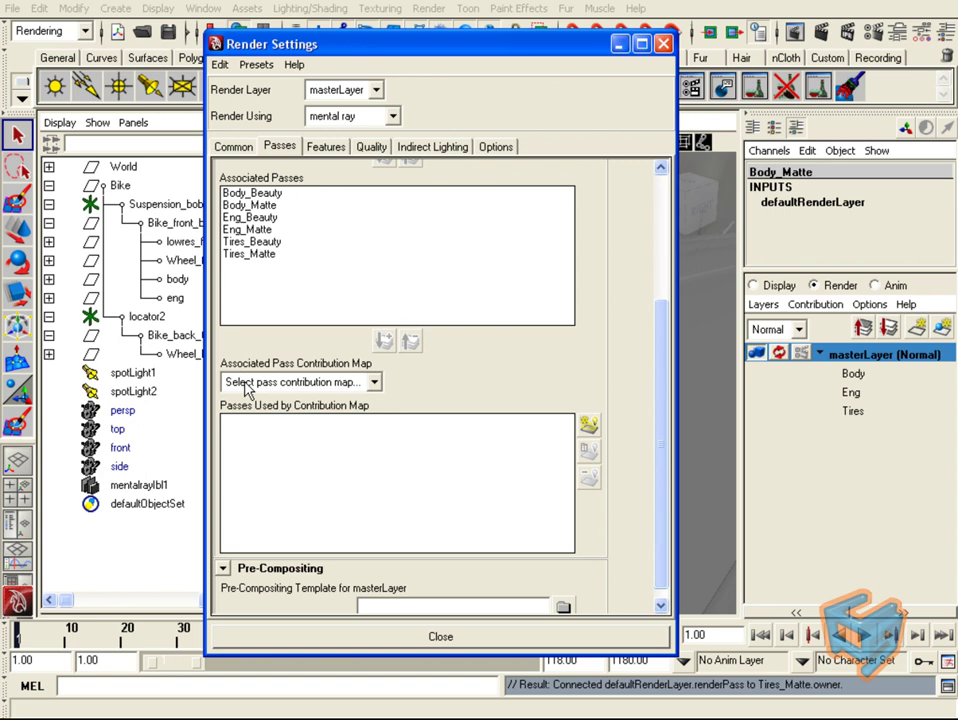
pyautogui.click(370, 383)
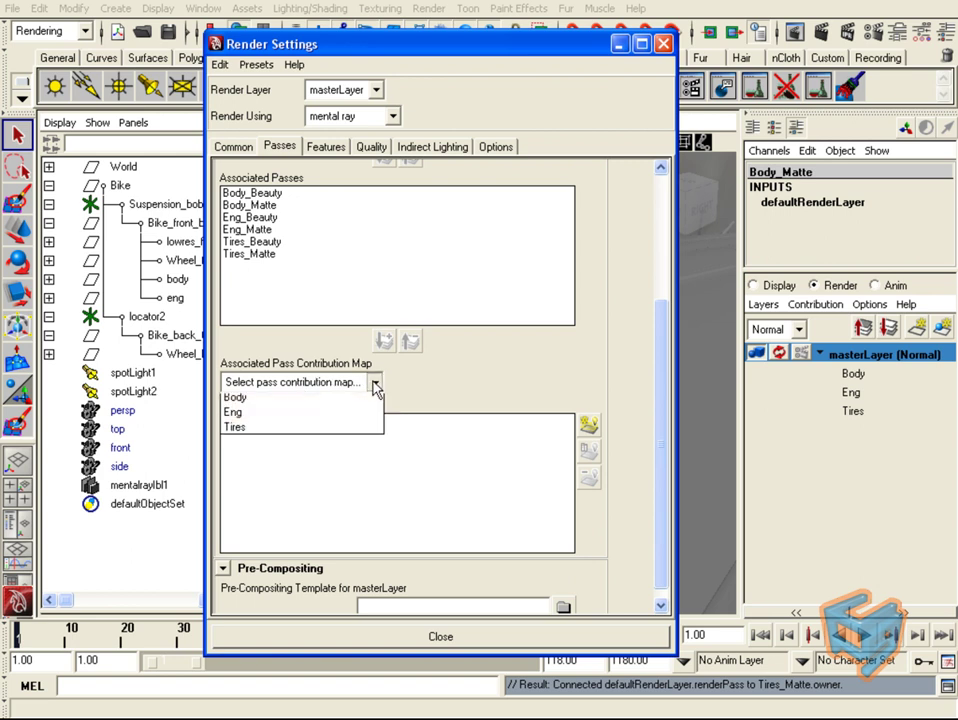
pyautogui.click(376, 419)
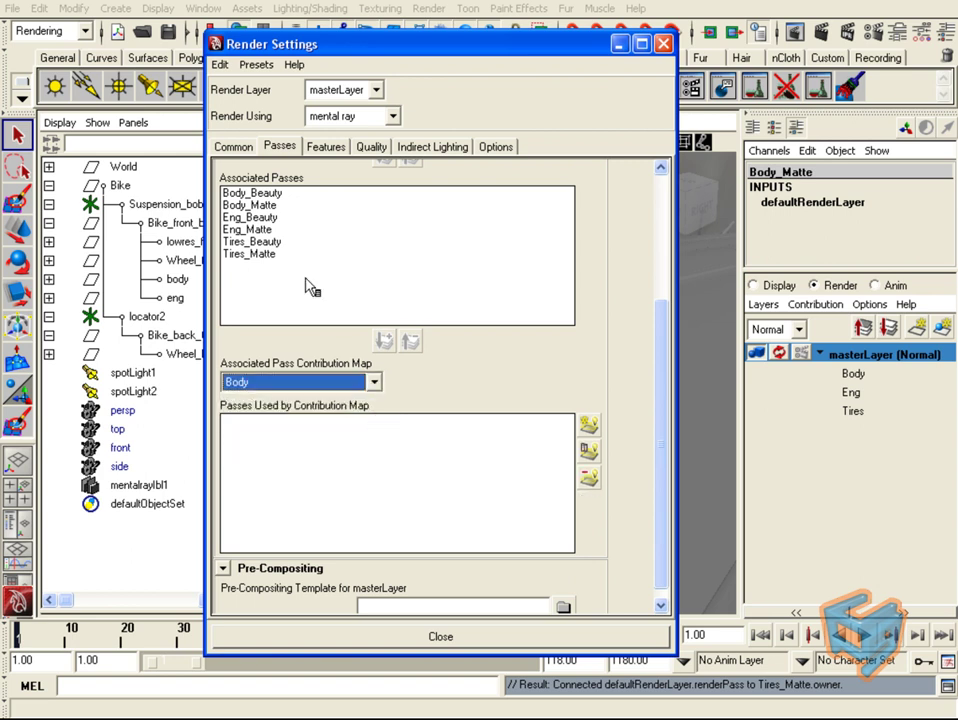
pyautogui.click(283, 195)
pyautogui.keyDown('shift'); pyautogui.click(286, 206); pyautogui.keyUp('shift')
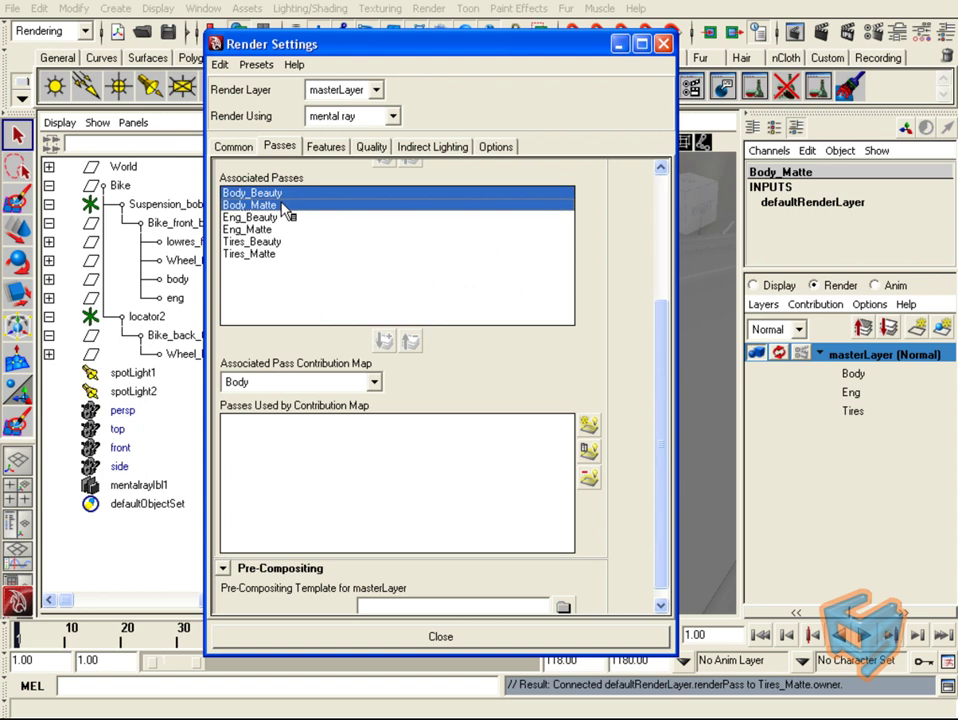
pyautogui.click(384, 342)
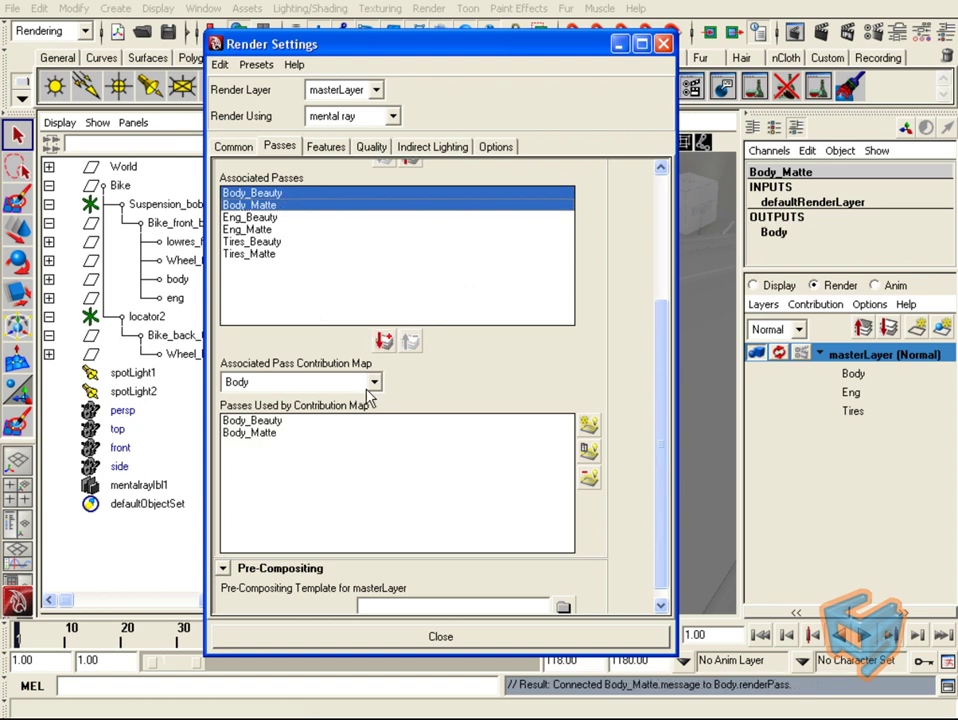
# Assign Eng_Beauty and Eng_Matte to the Eng pass contribution map, and select the Tires_Beauty and Tires_Matte associated passes
pyautogui.click(374, 382)
pyautogui.click(356, 432)
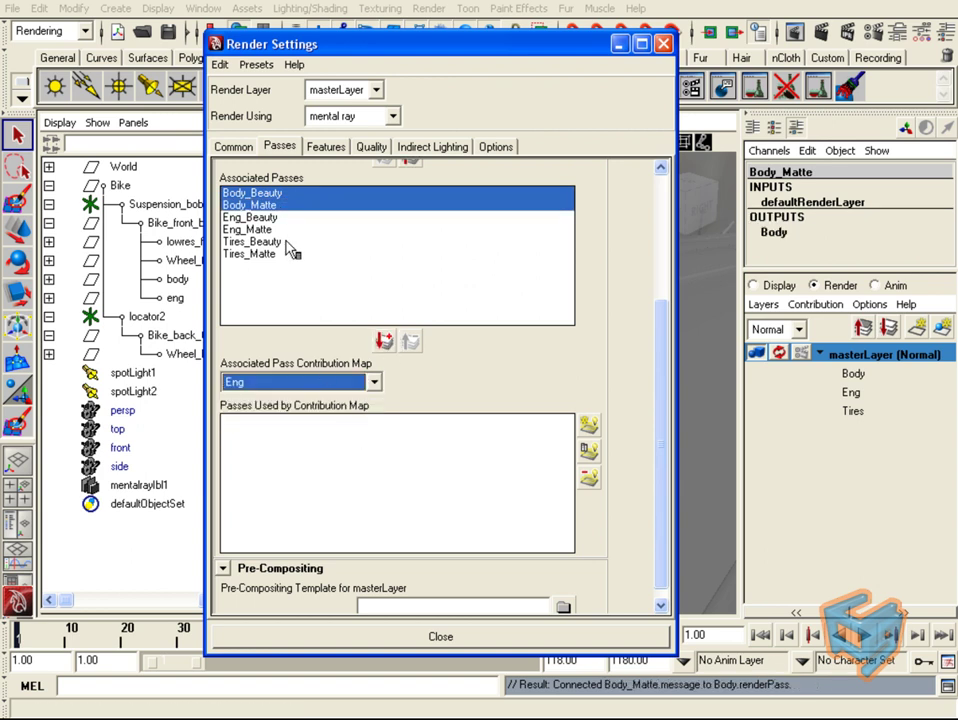
pyautogui.click(260, 217)
pyautogui.keyDown('shift'); pyautogui.click(260, 229); pyautogui.keyUp('shift')
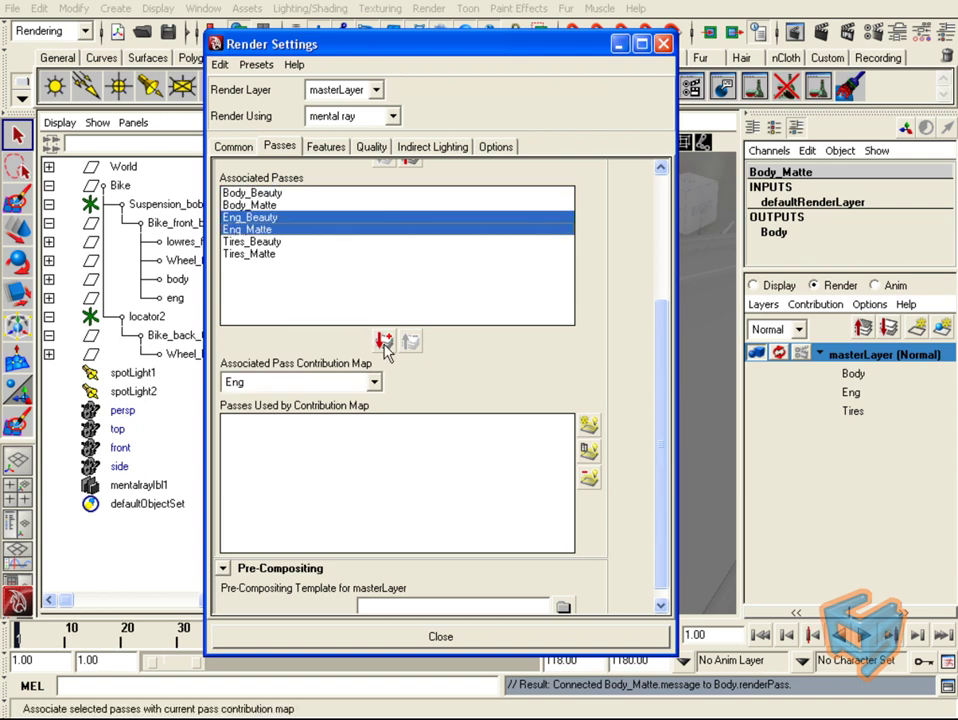
pyautogui.click(386, 345)
pyautogui.click(252, 241)
pyautogui.keyDown('shift'); pyautogui.click(252, 253); pyautogui.keyUp('shift')
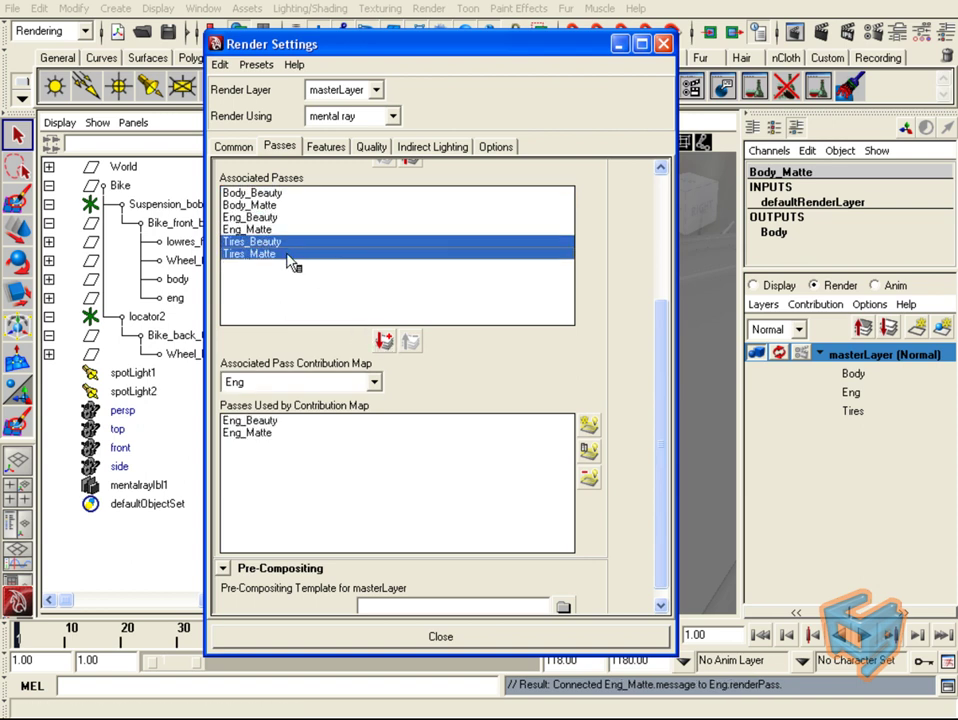
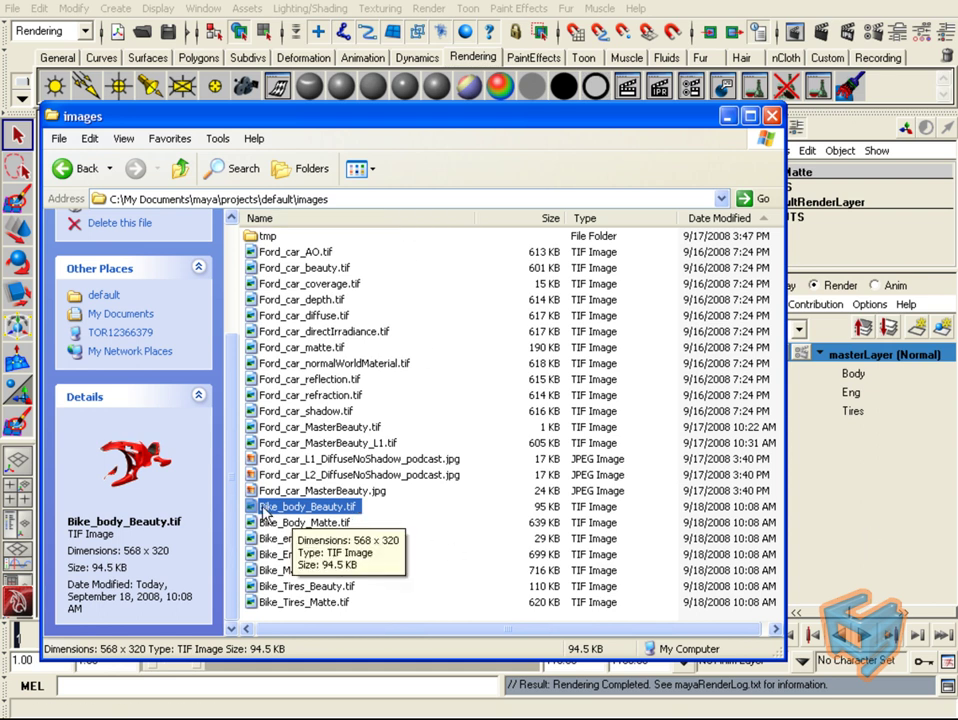
# In the project's images folder, examine the rendered body, engine and tires Beauty and Matte images and Bike_MasterBeauty.tif
pyautogui.doubleClick(290, 508)
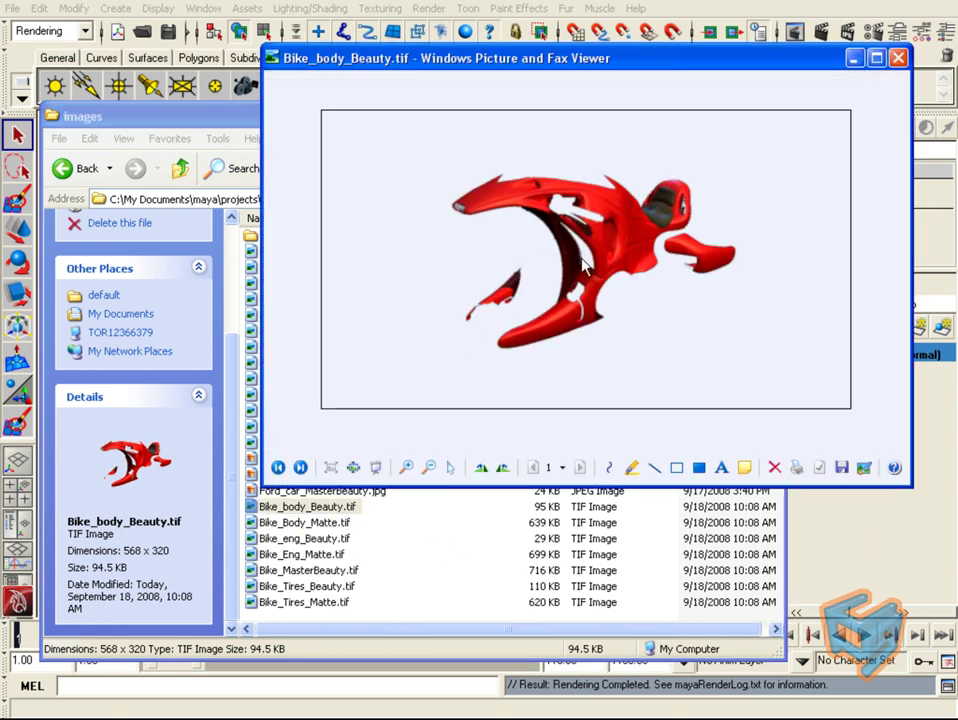
pyautogui.doubleClick(322, 524)
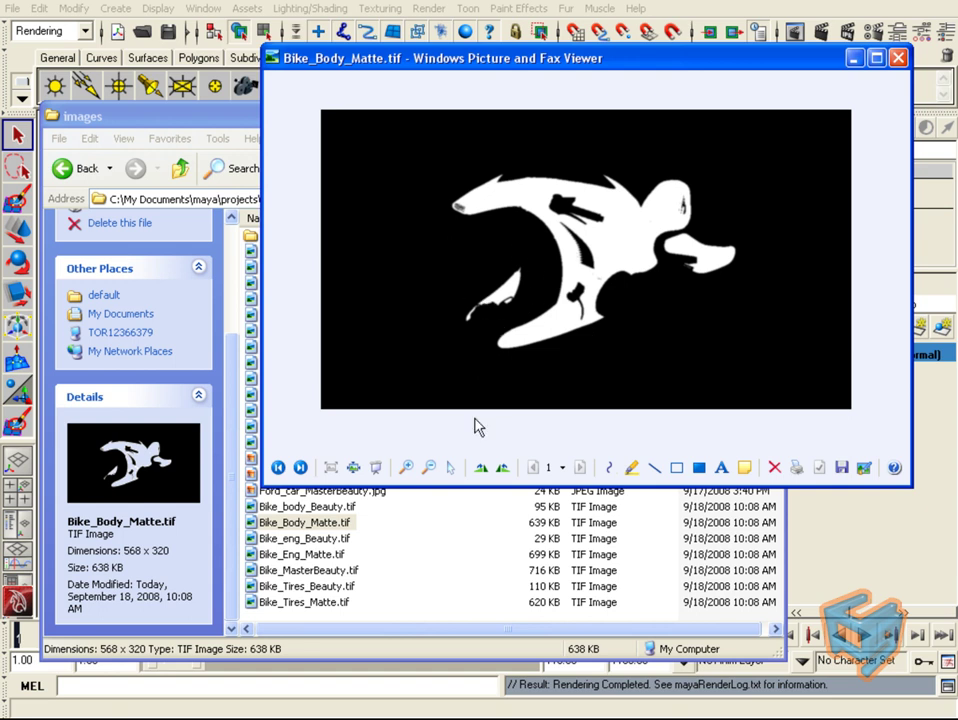
pyautogui.doubleClick(338, 539)
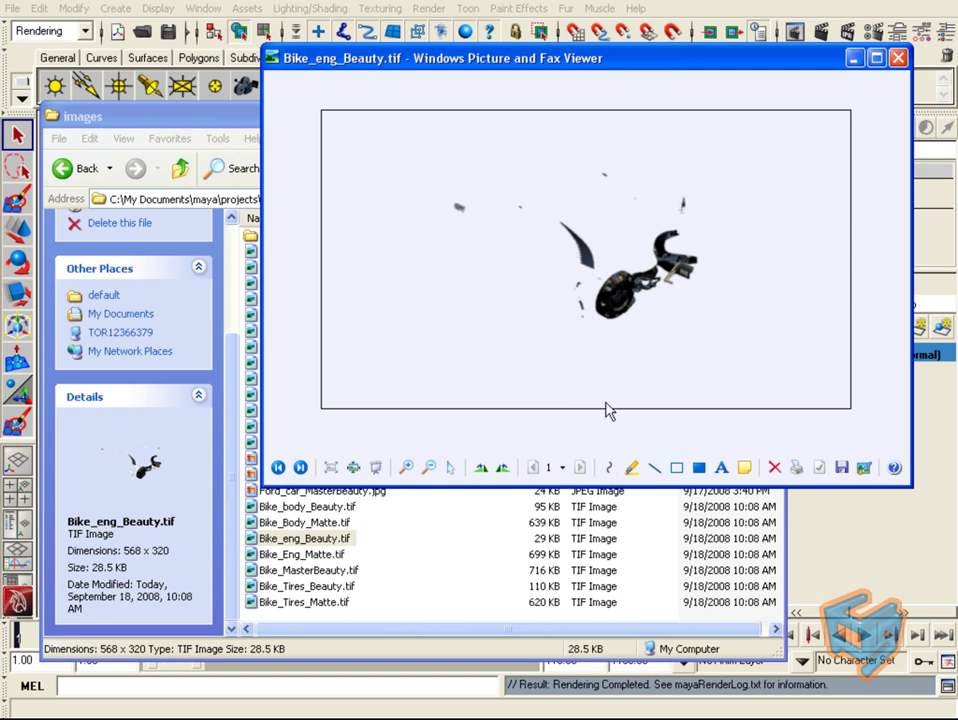
pyautogui.doubleClick(334, 555)
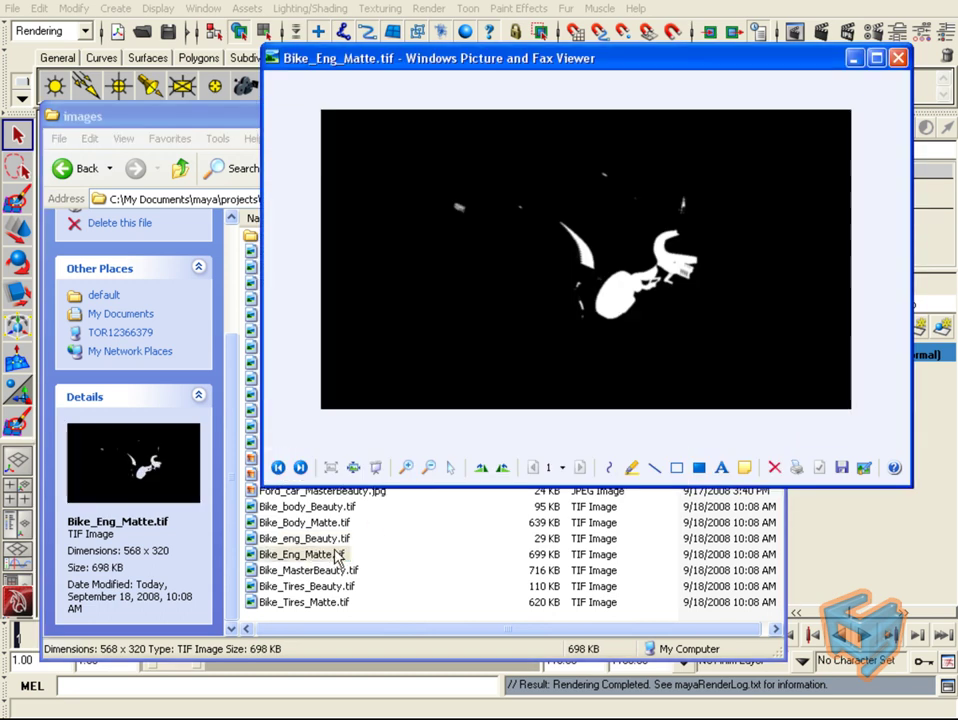
pyautogui.click(333, 587)
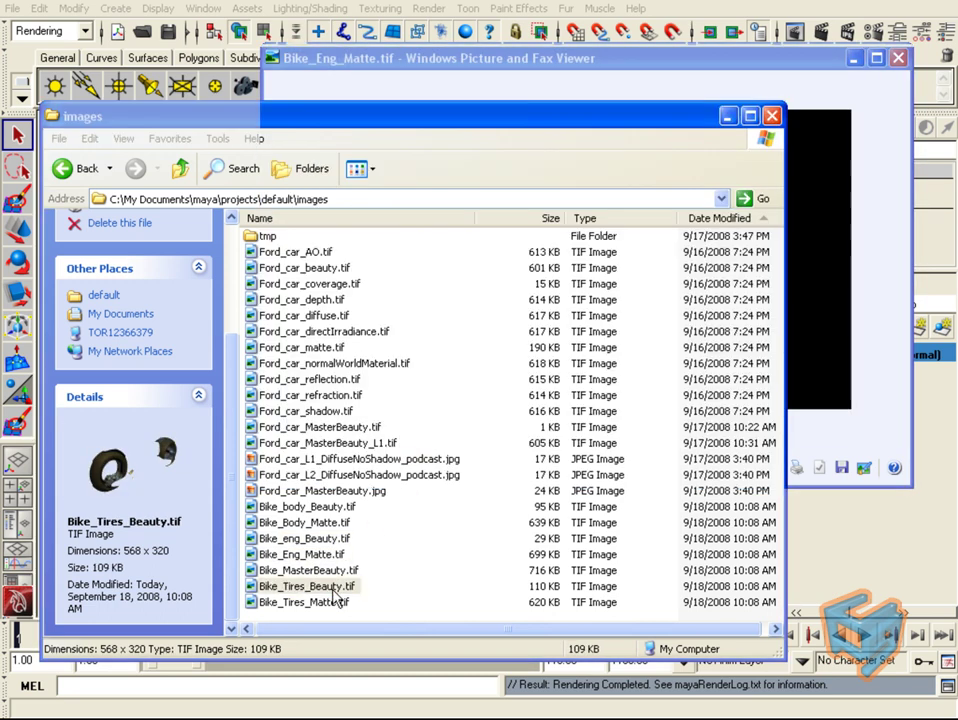
pyautogui.doubleClick(334, 603)
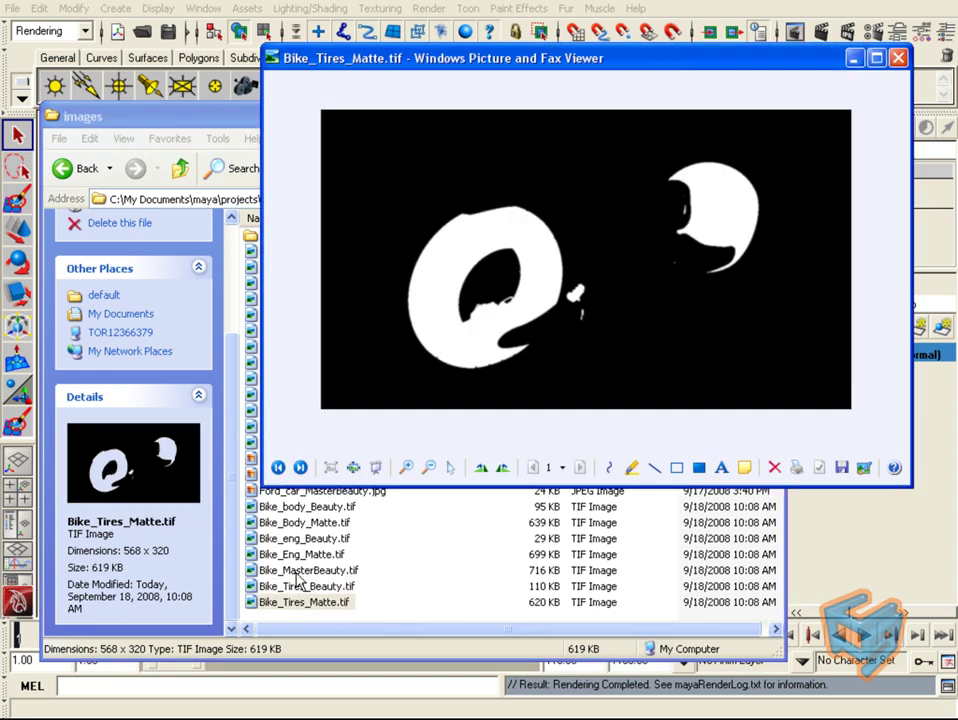
pyautogui.doubleClick(298, 571)
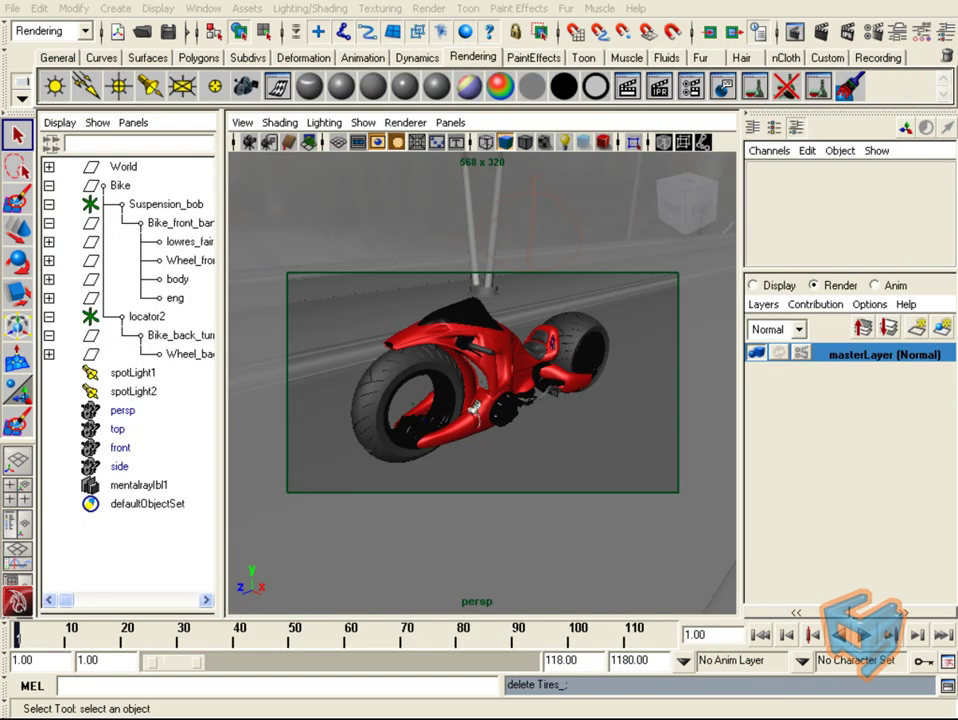
# Create two new pass contribution maps on masterLayer with nothing selected in the scene
pyautogui.rightClick(832, 360)
pyautogui.moveTo(845, 523)
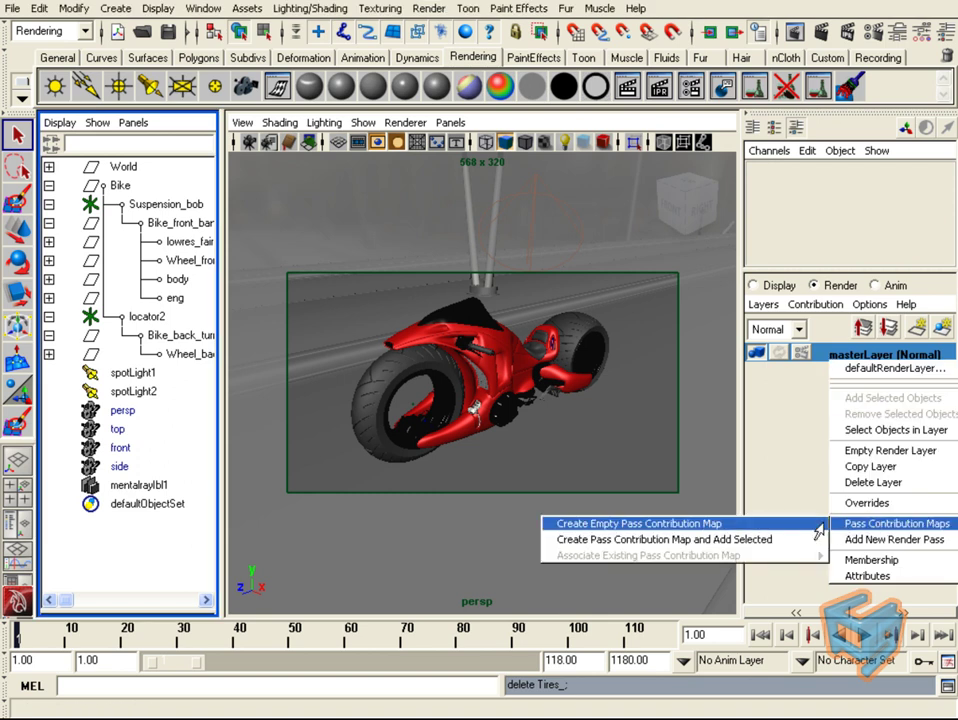
pyautogui.click(802, 531)
pyautogui.rightClick(838, 358)
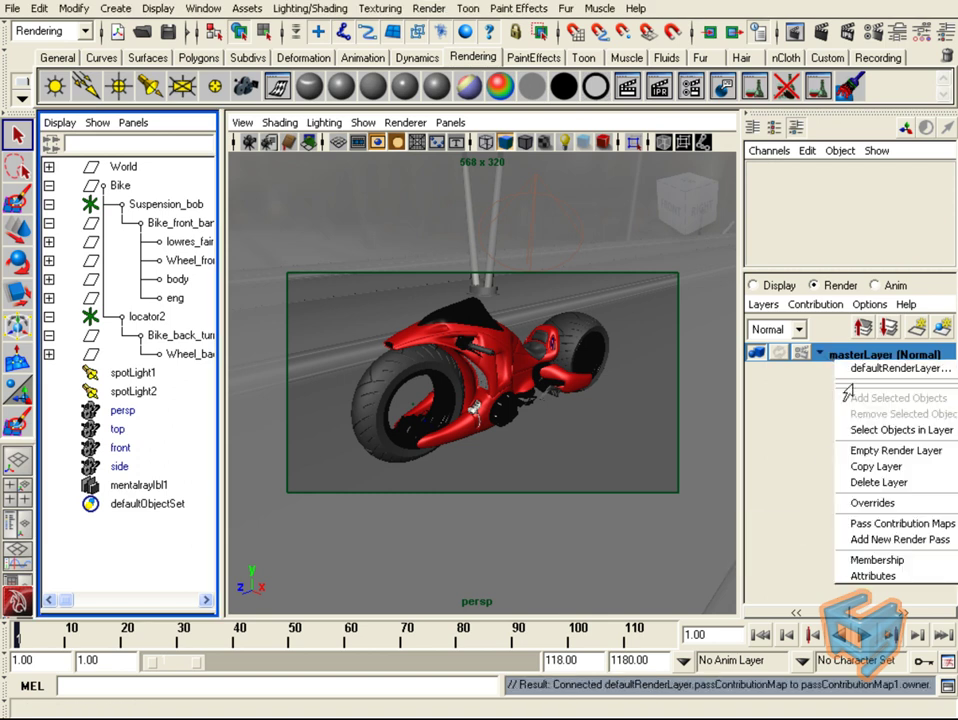
pyautogui.moveTo(856, 527)
pyautogui.click(765, 540)
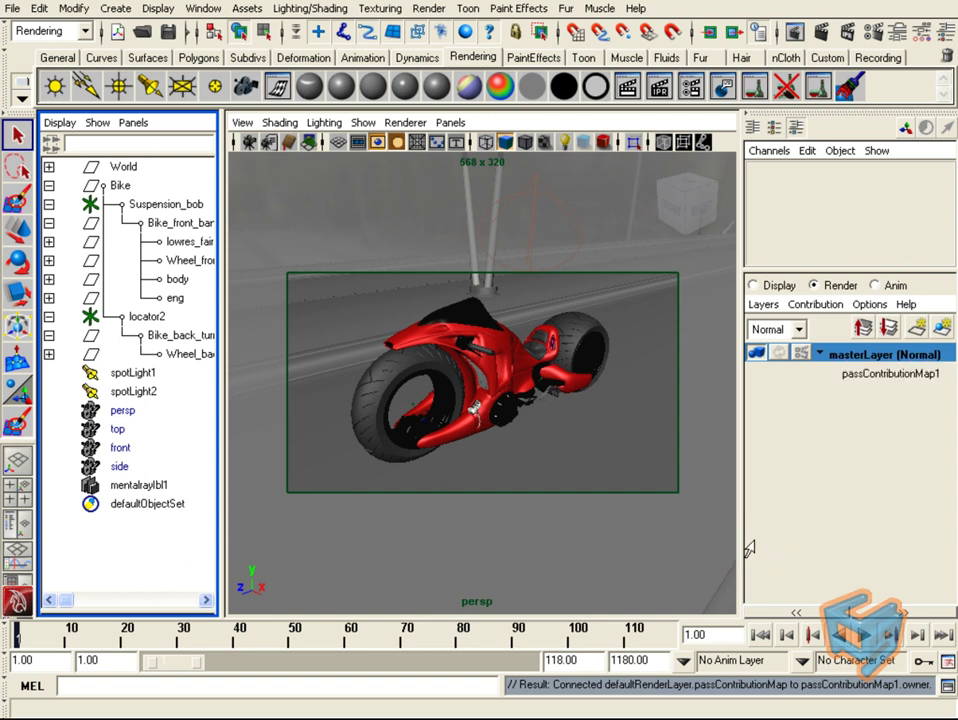
# Rename the first pass contribution map L1 and the second one L2
pyautogui.doubleClick(858, 373)
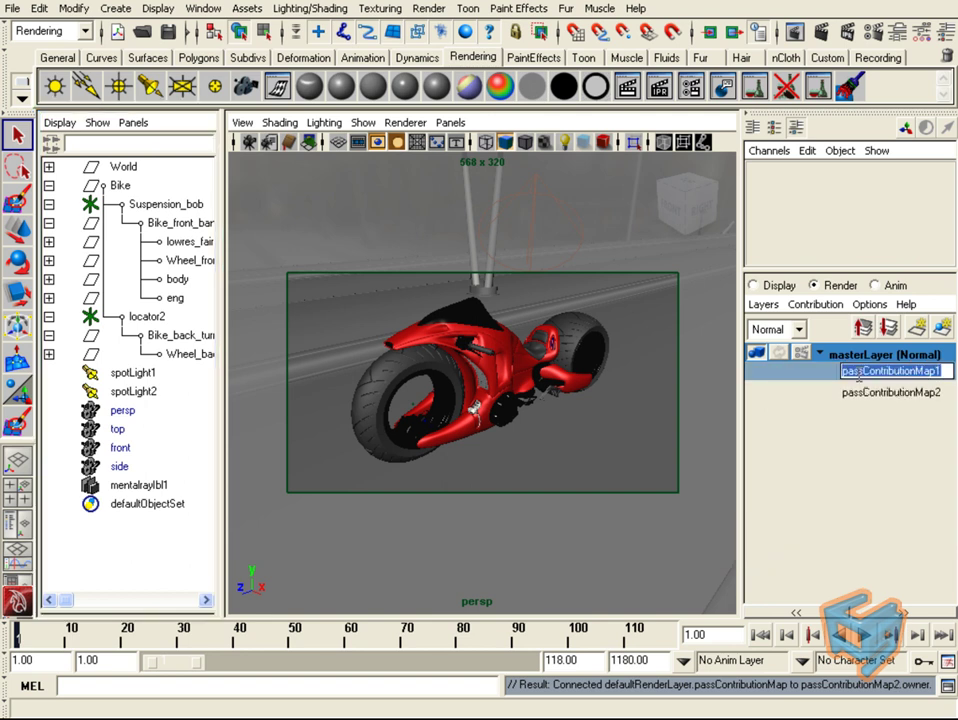
pyautogui.write('L1')
pyautogui.press('Return')
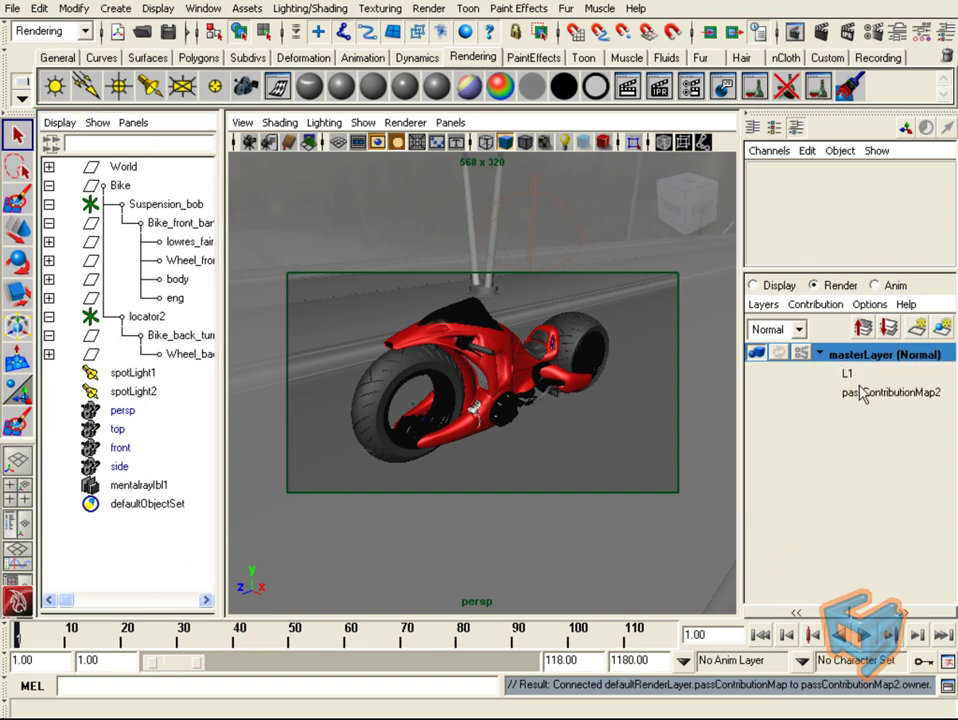
pyautogui.doubleClick(860, 391)
pyautogui.write('L2')
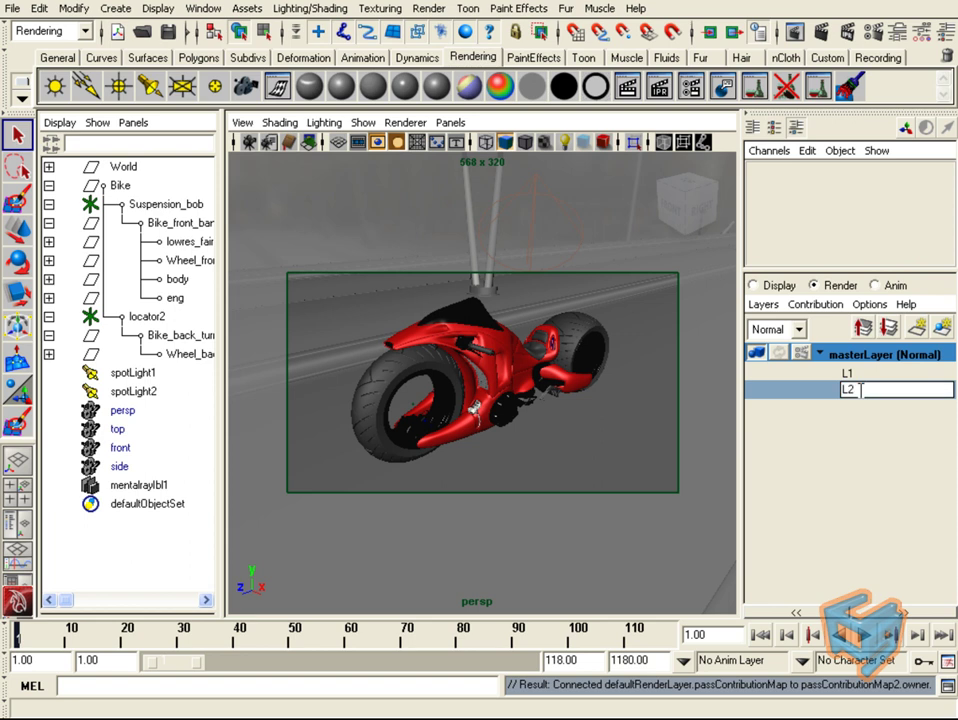
pyautogui.press('Return')
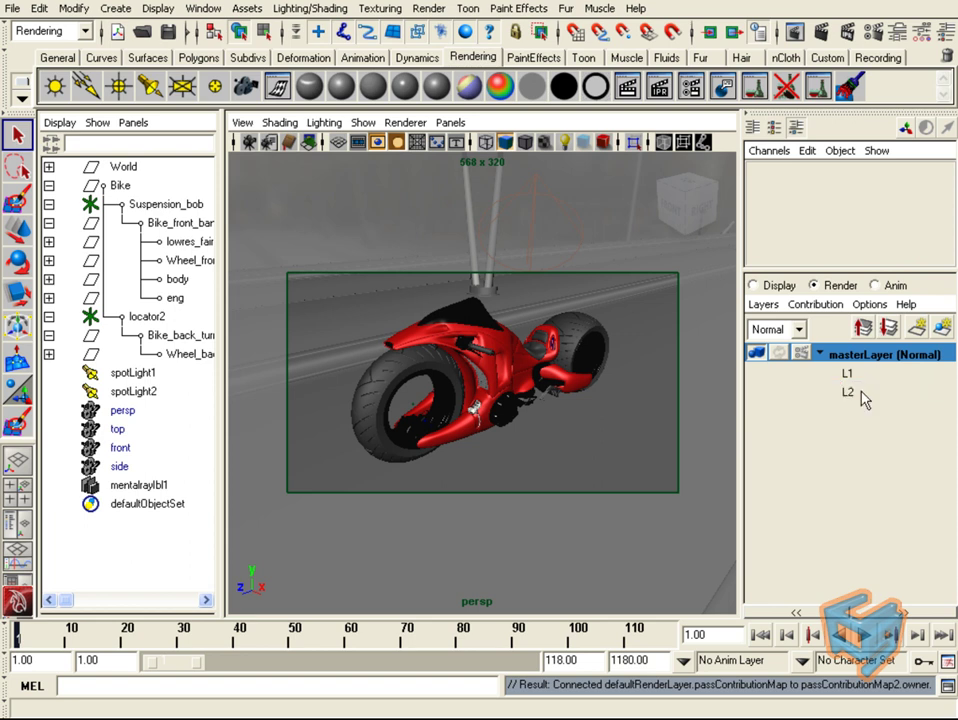
# Add the Bike group and spotLight1 to the L1 pass contribution map
pyautogui.click(120, 186)
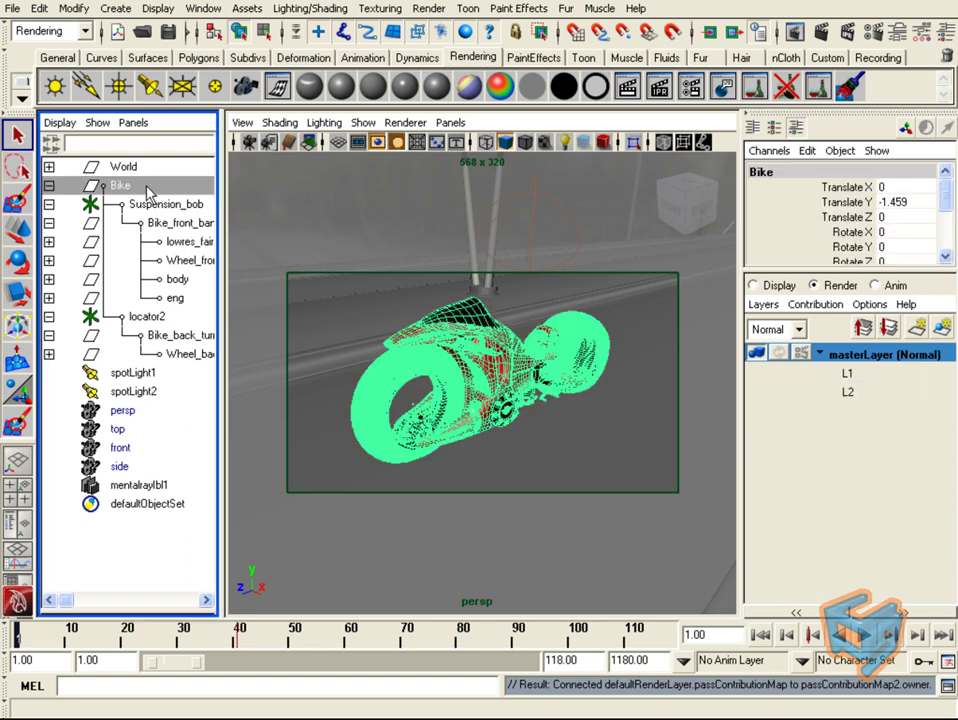
pyautogui.click(166, 377)
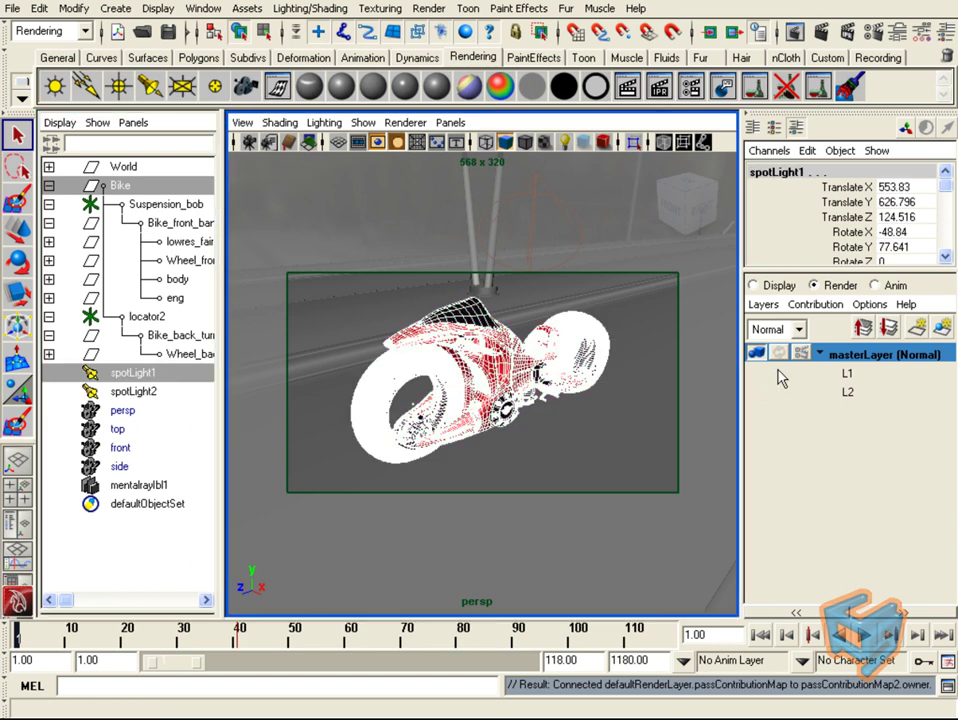
pyautogui.rightClick(846, 377)
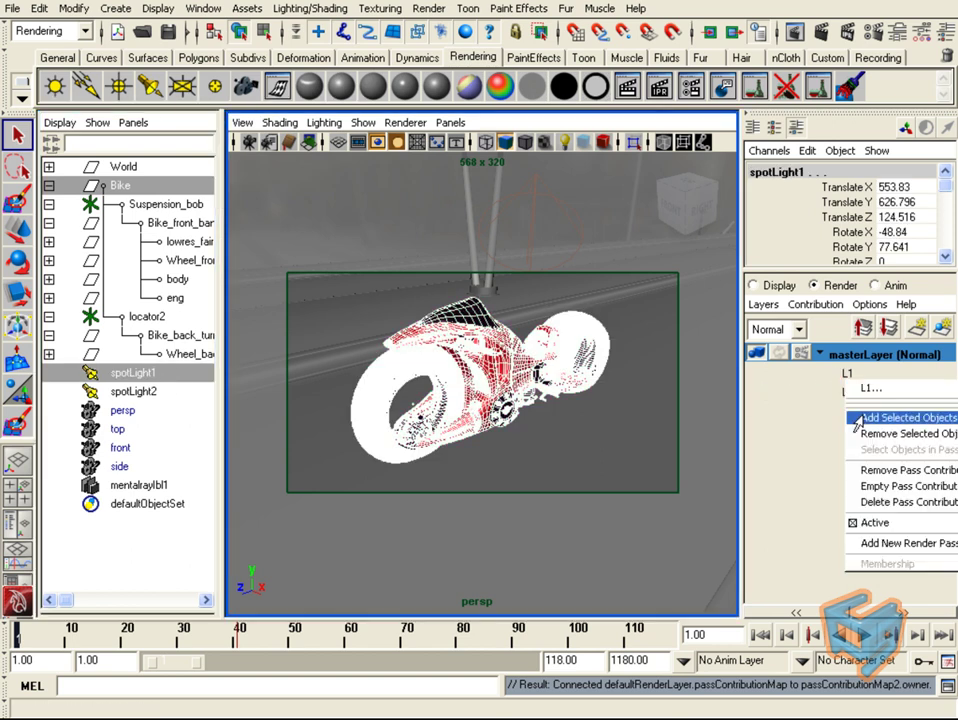
pyautogui.click(800, 422)
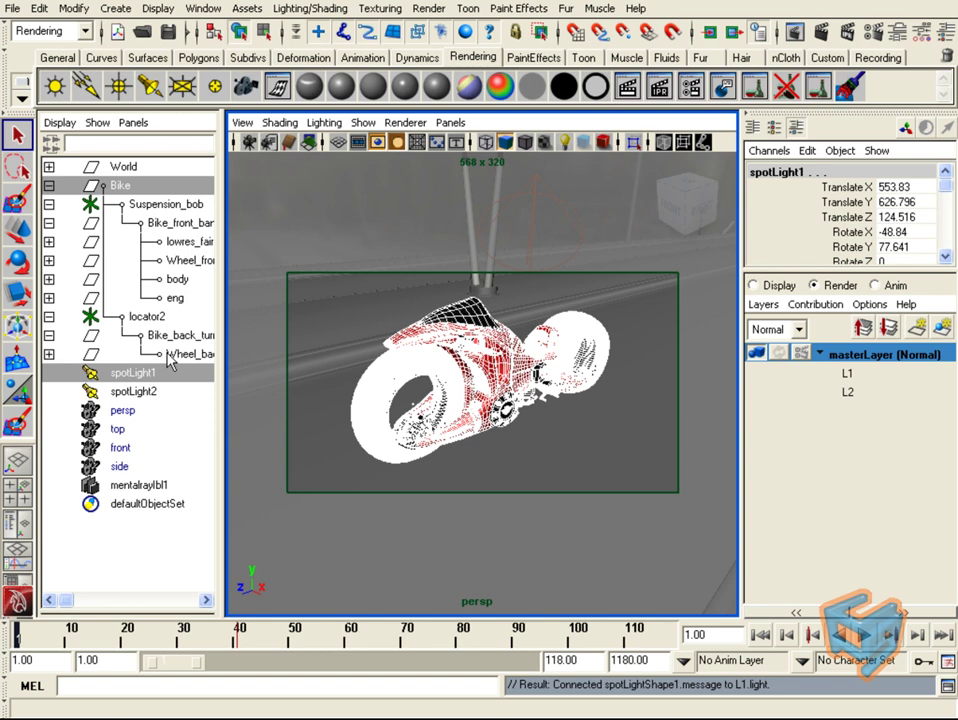
# Add the Bike group and spotLight2 to the L2 pass contribution map
pyautogui.keyDown('ctrl'); pyautogui.click(160, 374); pyautogui.keyUp('ctrl')
pyautogui.click(140, 391)
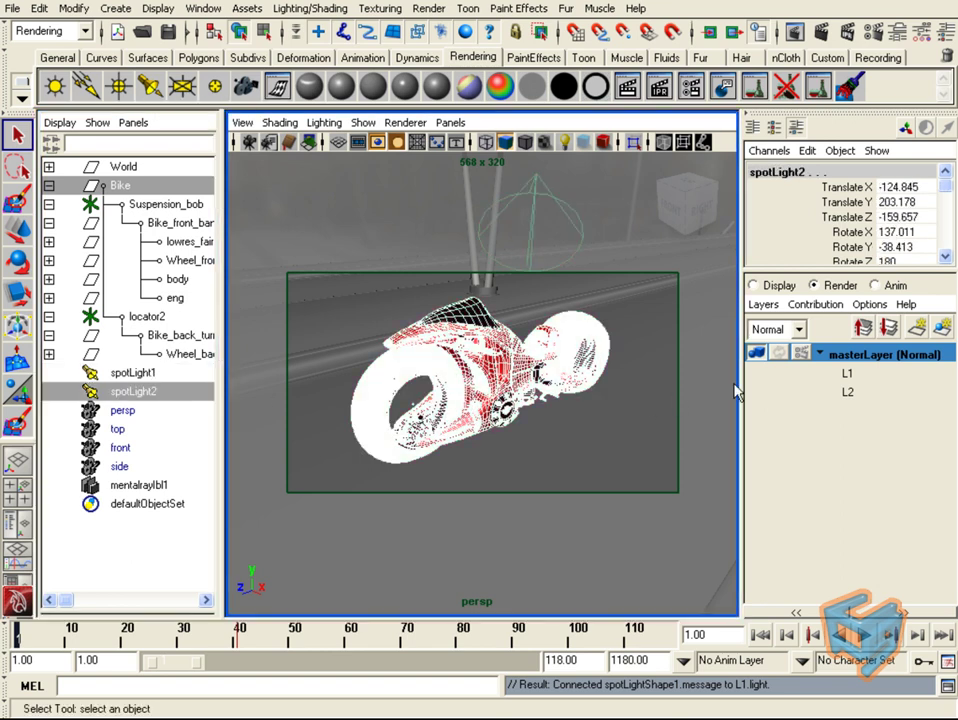
pyautogui.rightClick(846, 392)
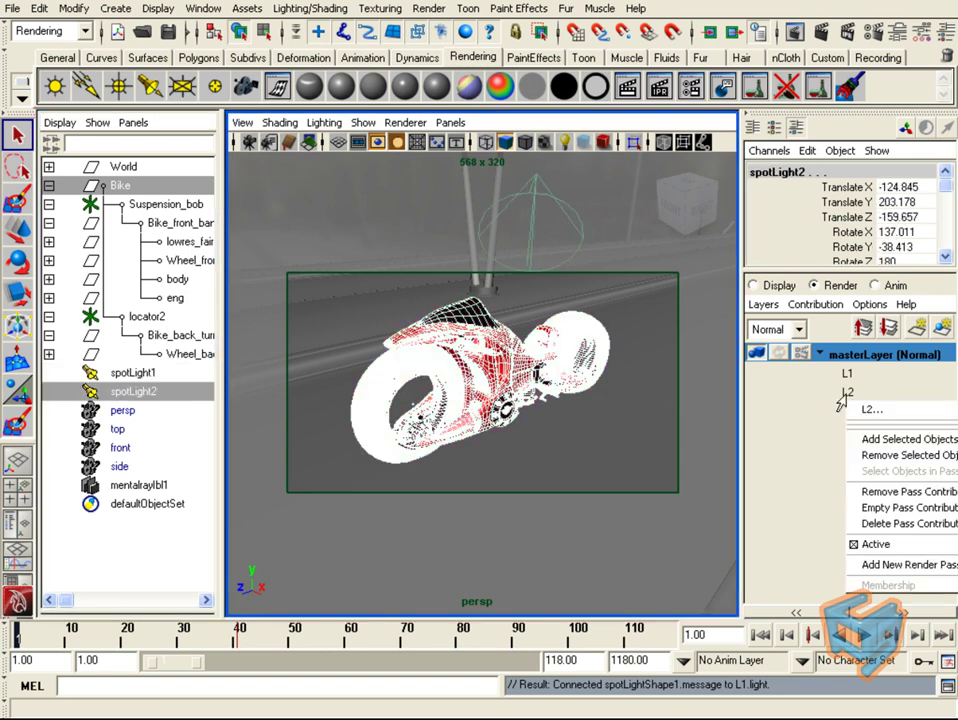
pyautogui.click(866, 439)
# Check the membership of L1 and L2 by selecting the objects in each pass contribution map
pyautogui.click(127, 593)
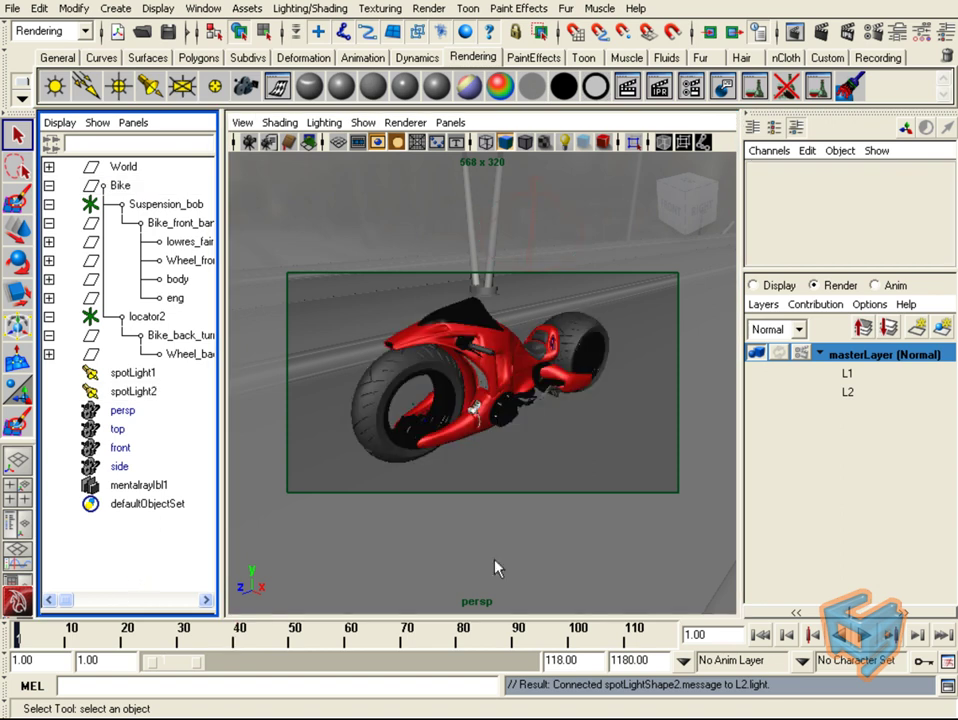
pyautogui.rightClick(842, 385)
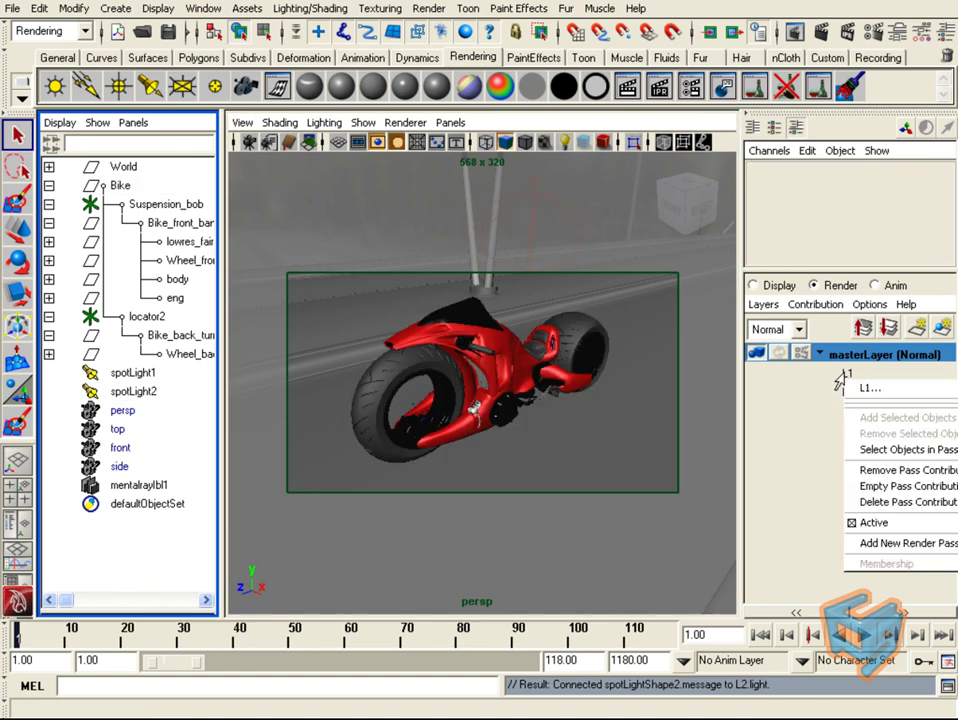
pyautogui.click(890, 449)
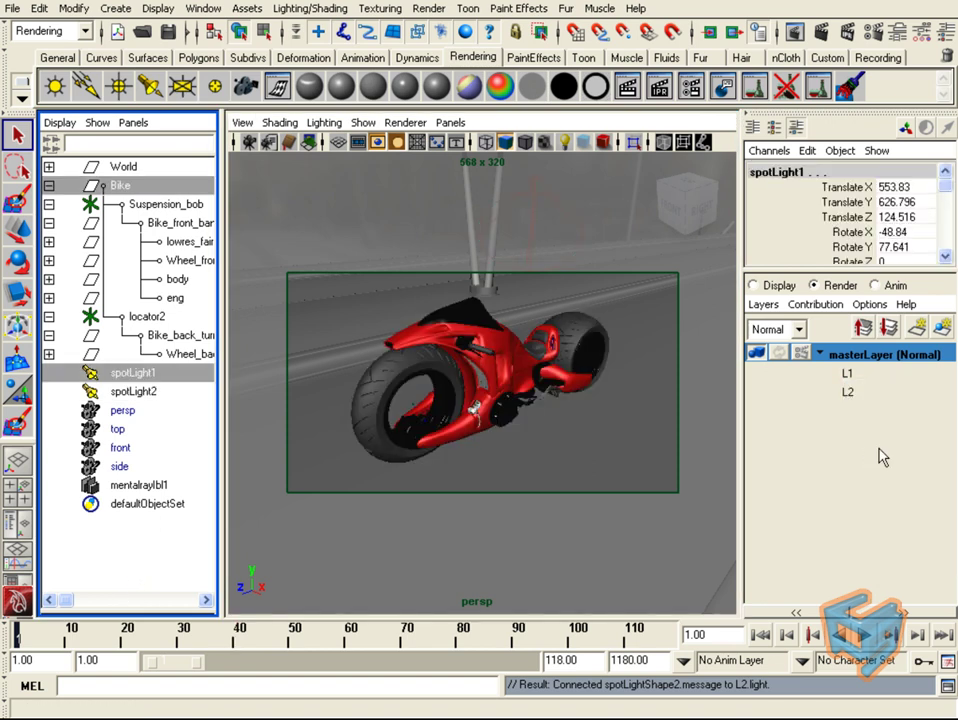
pyautogui.click(156, 545)
pyautogui.click(847, 393)
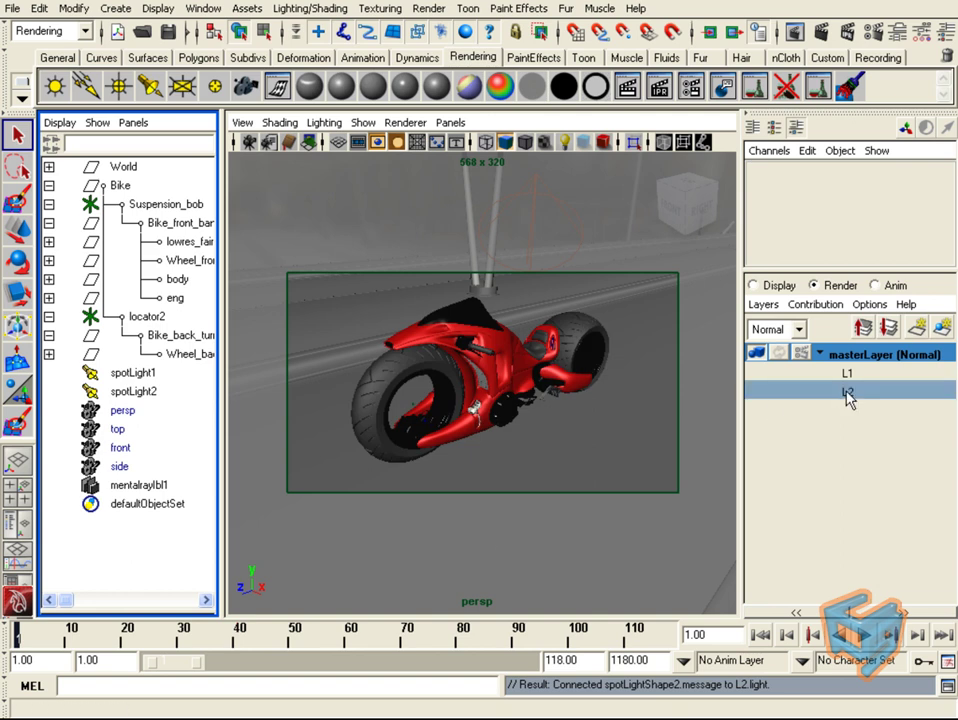
pyautogui.rightClick(846, 396)
pyautogui.click(880, 469)
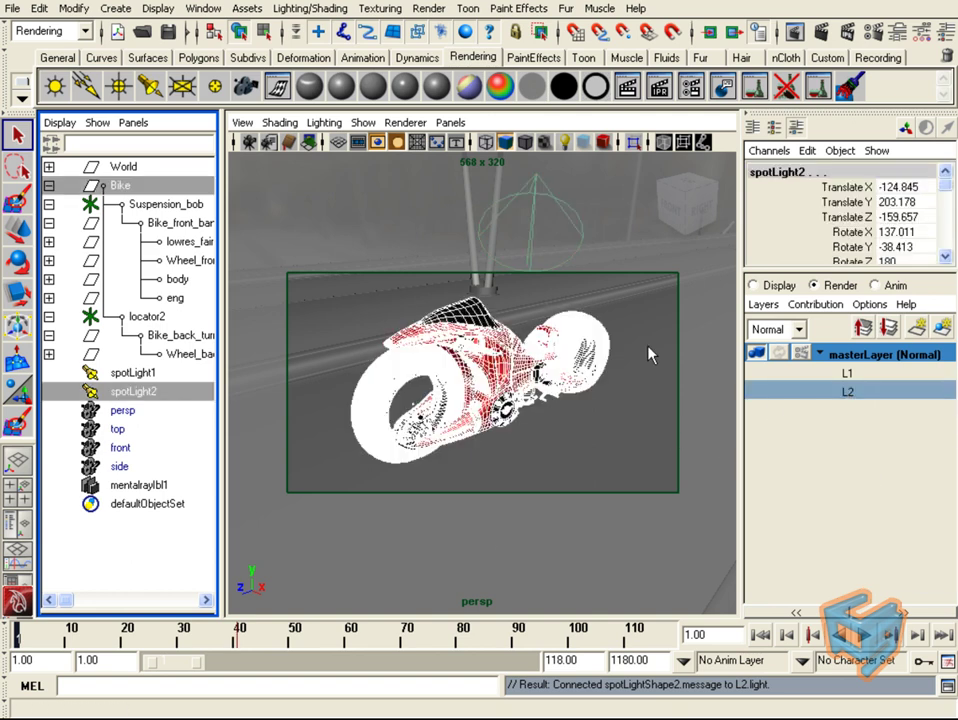
# In the mental ray pass settings, create Diffuse and Specular render passes with the prefix L1_
pyautogui.click(168, 584)
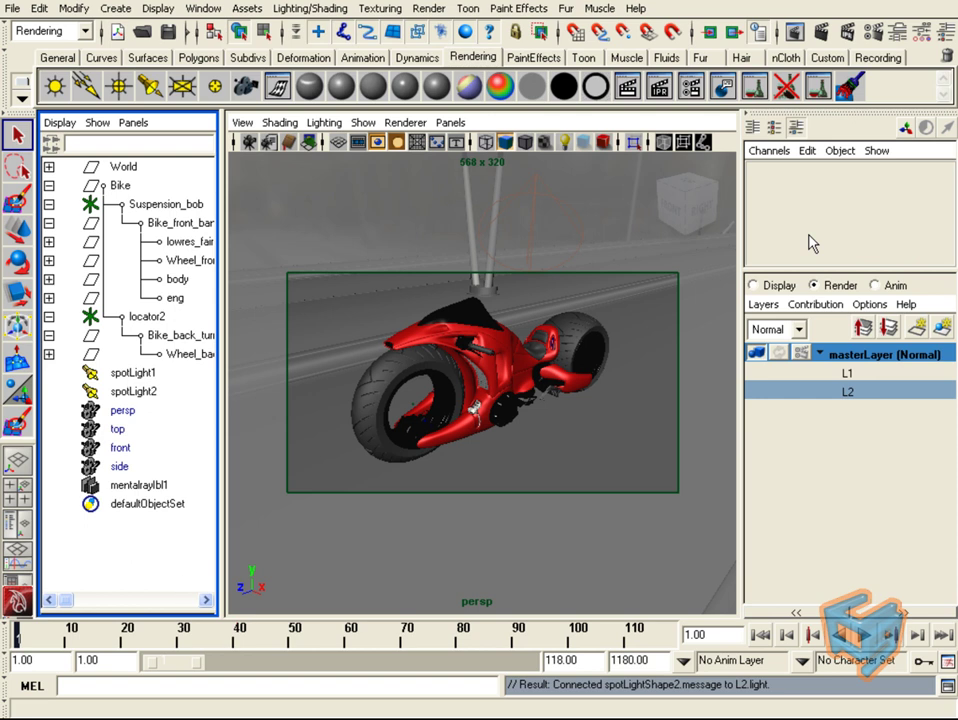
pyautogui.click(848, 31)
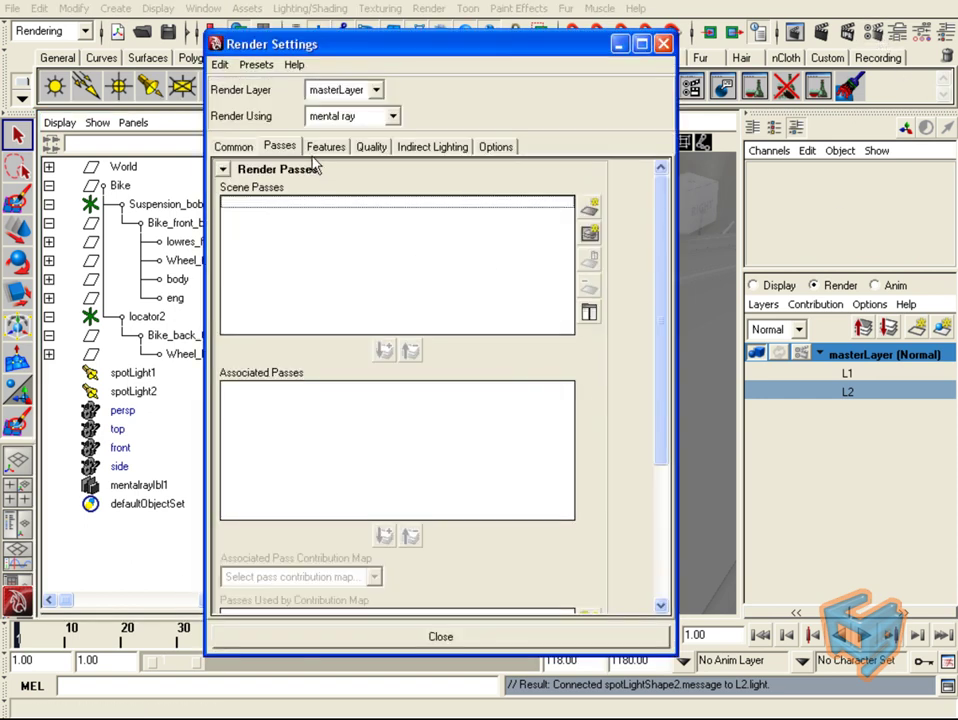
pyautogui.click(589, 207)
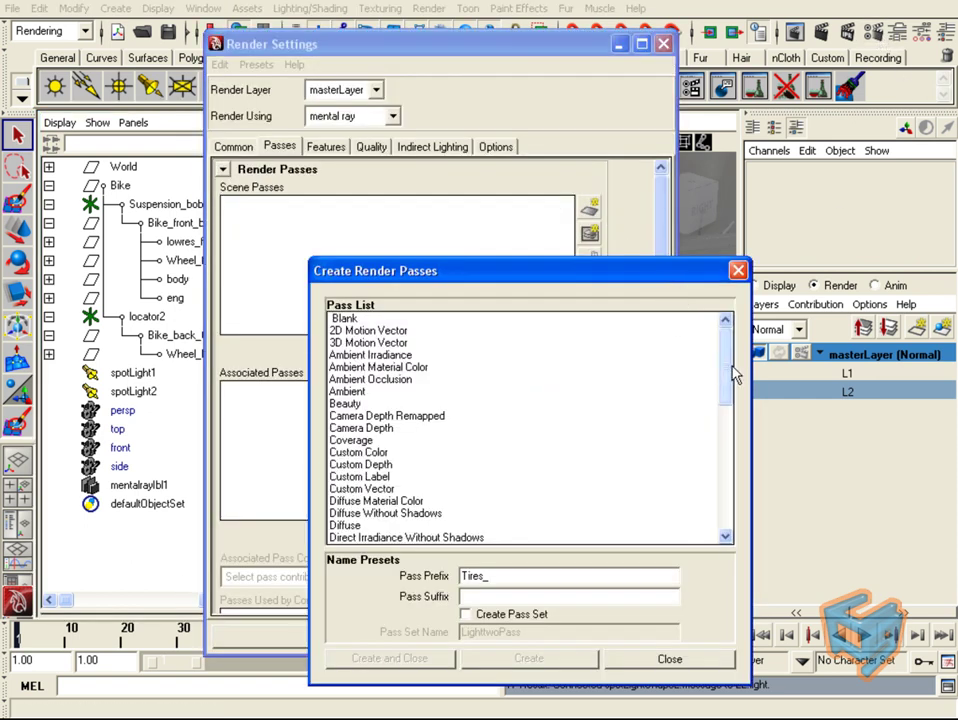
pyautogui.scroll(-3, 730, 378)
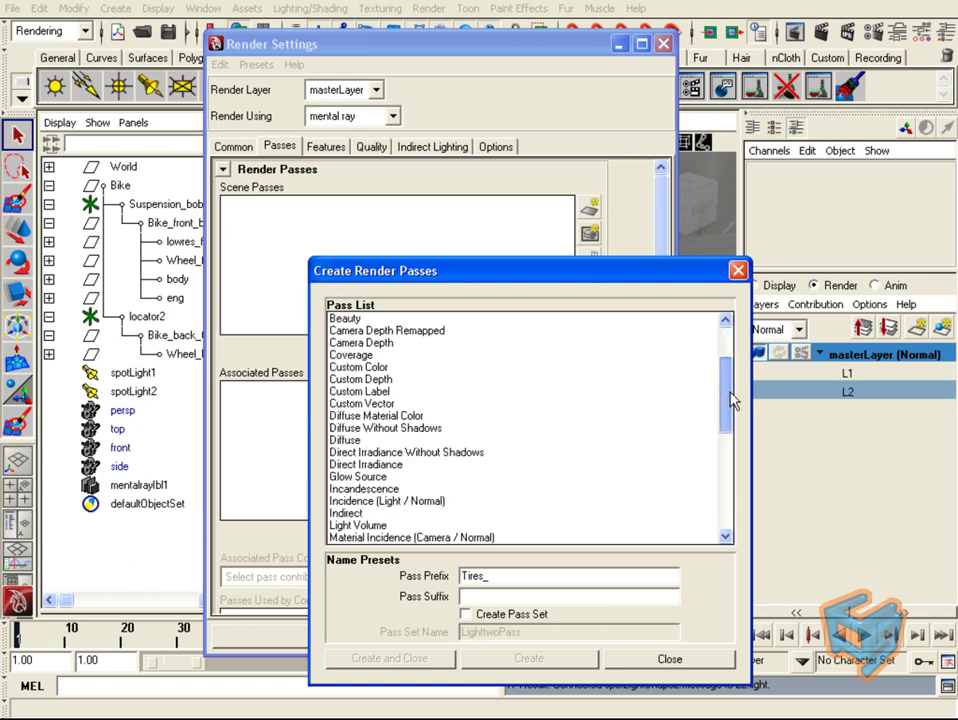
pyautogui.click(372, 404)
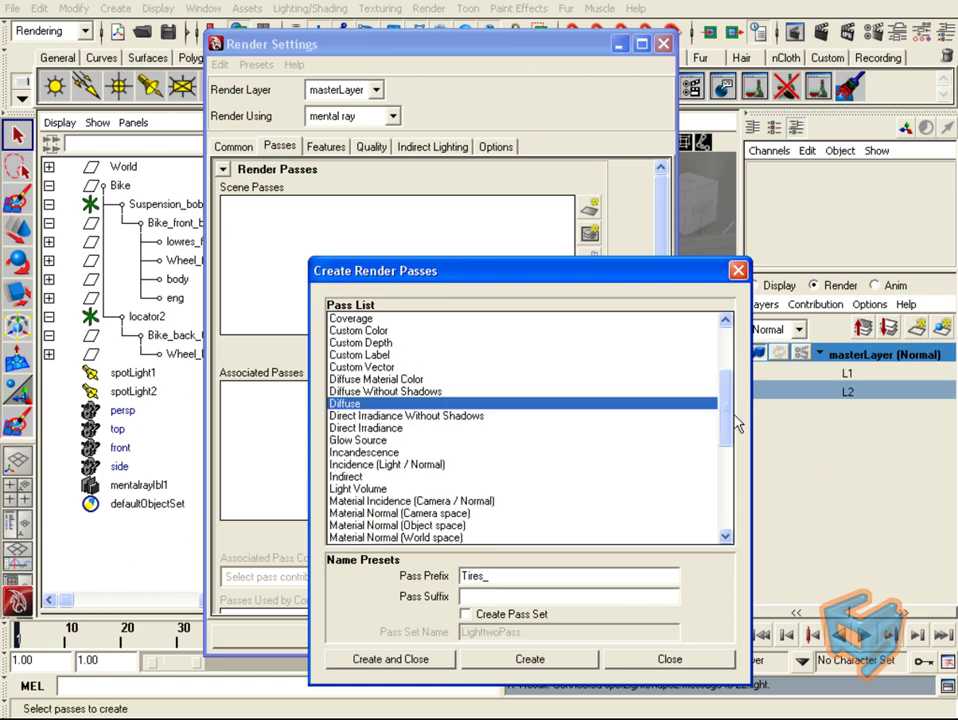
pyautogui.moveTo(738, 422); pyautogui.dragTo(646, 513)
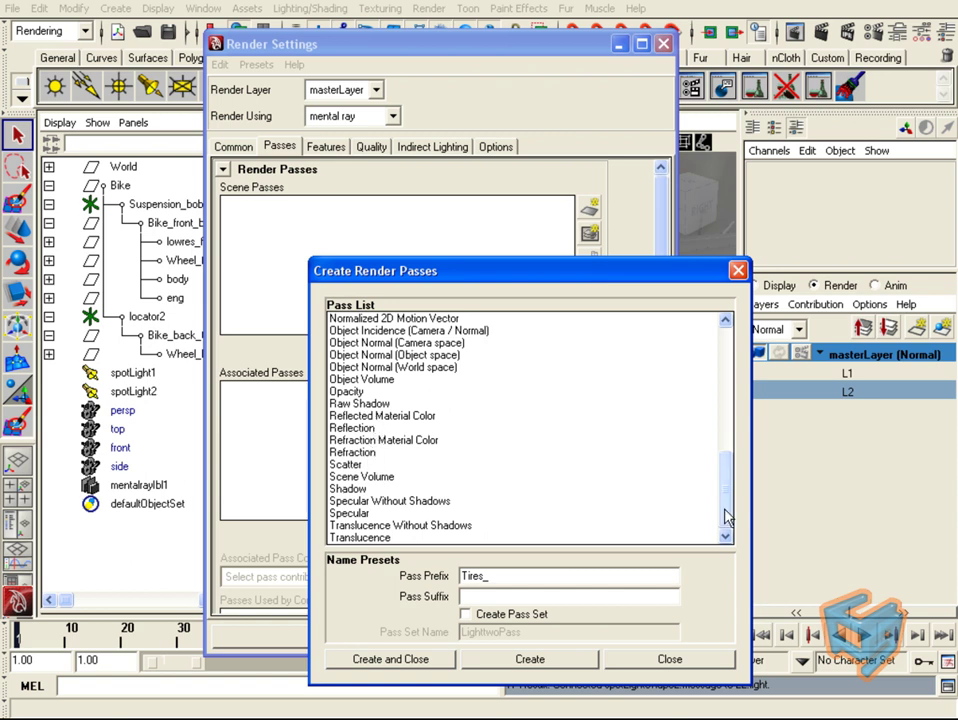
pyautogui.click(386, 513)
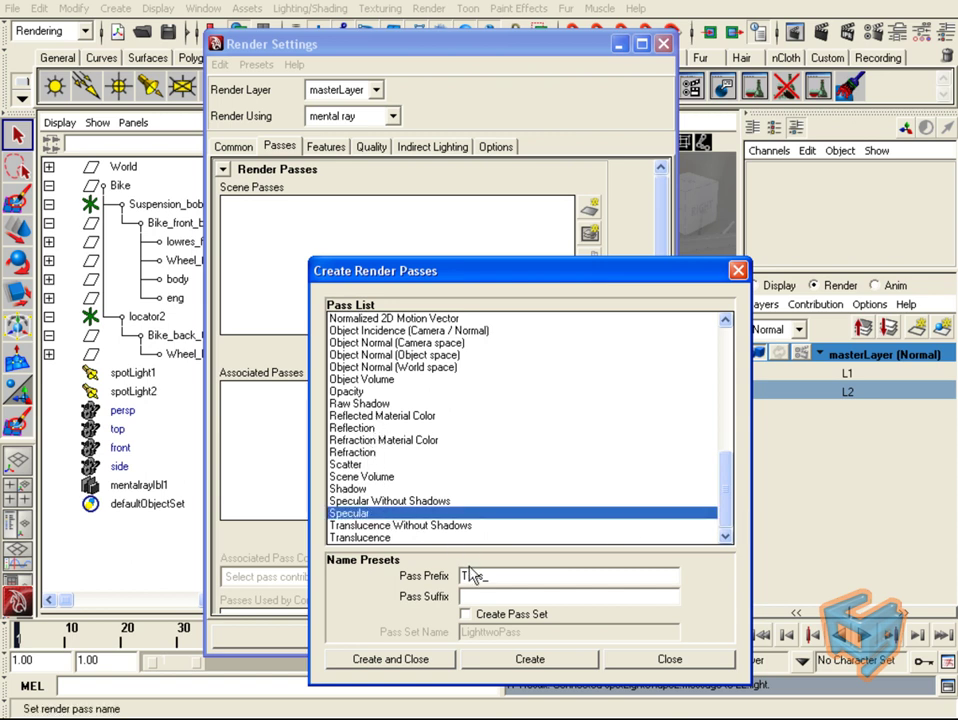
pyautogui.moveTo(489, 576); pyautogui.dragTo(420, 572)
pyautogui.write('L1_')
pyautogui.click(529, 659)
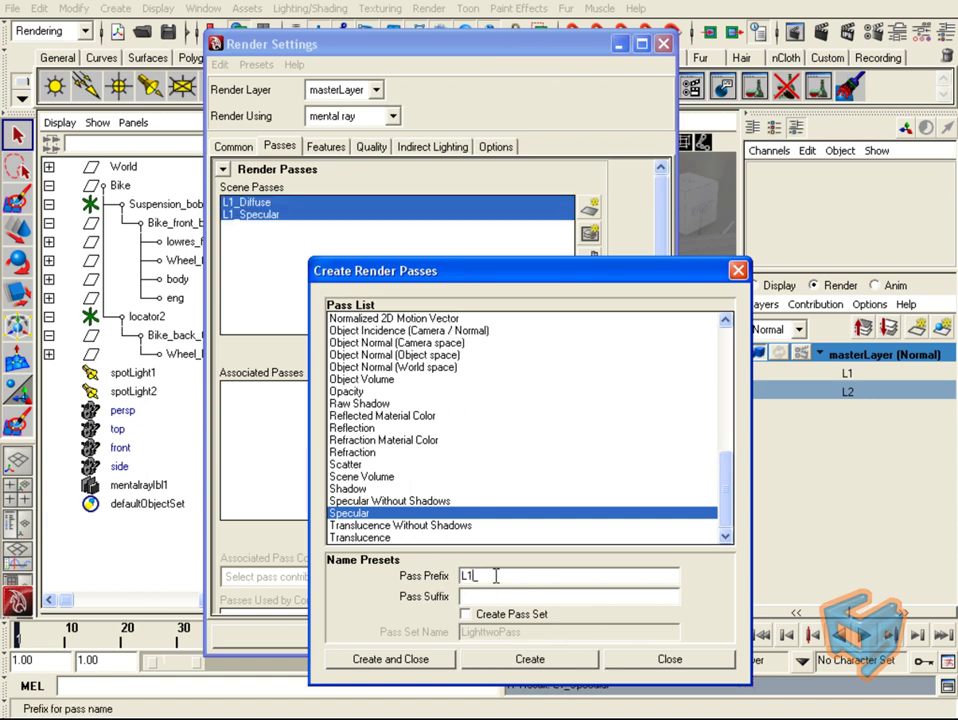
# Create Diffuse and Specular passes with the prefix L2_, and associate all four scene passes with masterLayer
pyautogui.write('L2_')
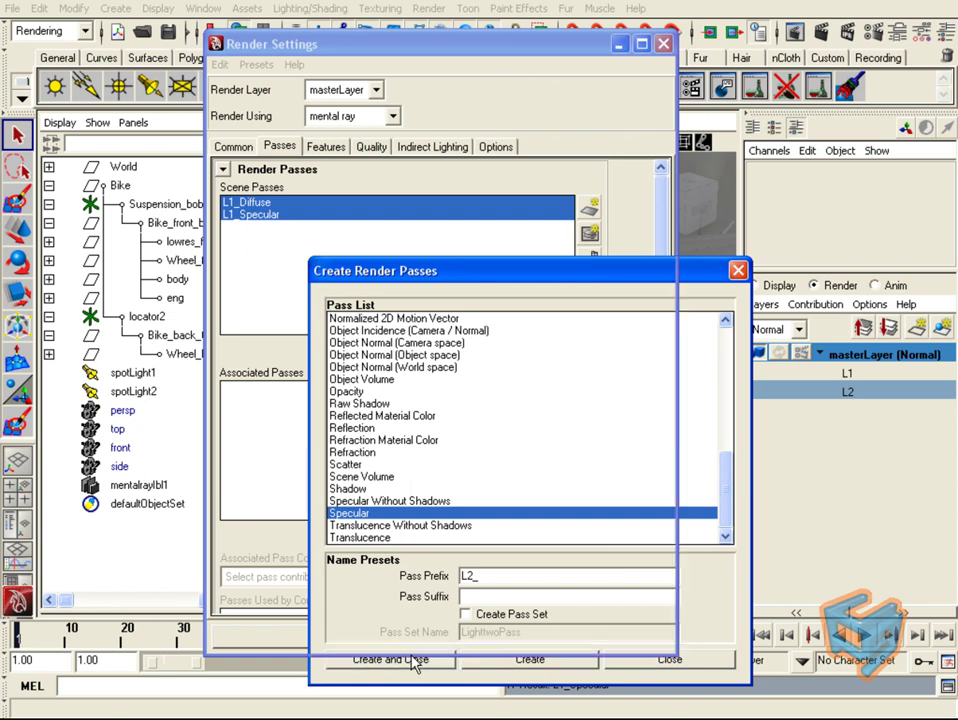
pyautogui.click(390, 659)
pyautogui.moveTo(320, 205); pyautogui.dragTo(318, 237)
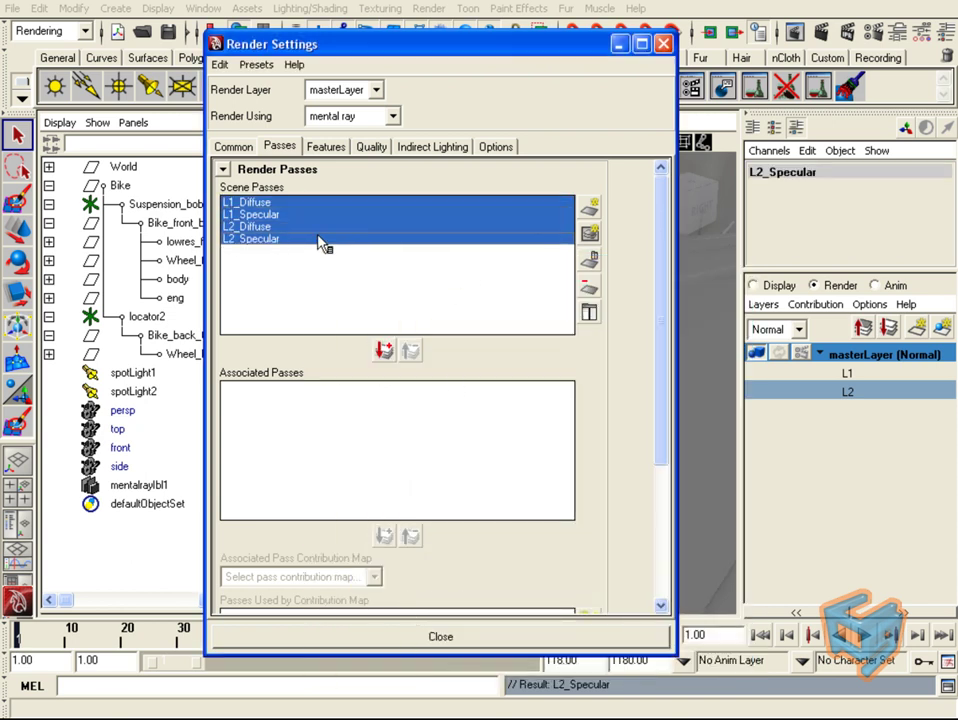
pyautogui.click(384, 350)
# Associate the L1_Diffuse and L1_Specular passes with the L1 pass contribution map
pyautogui.moveTo(663, 434); pyautogui.dragTo(665, 556)
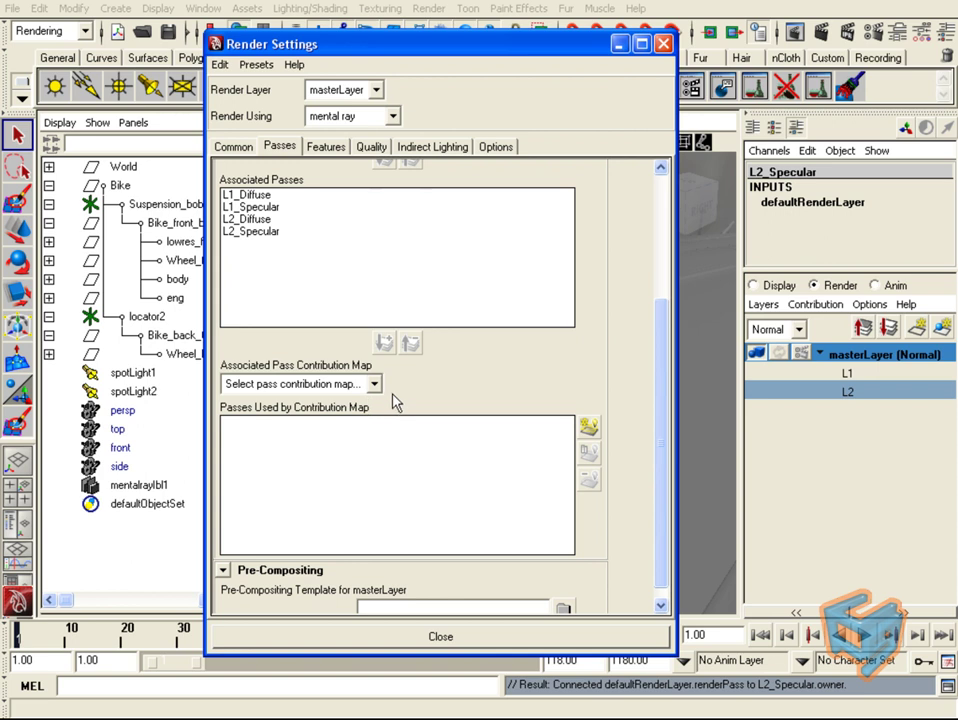
pyautogui.click(360, 384)
pyautogui.click(360, 419)
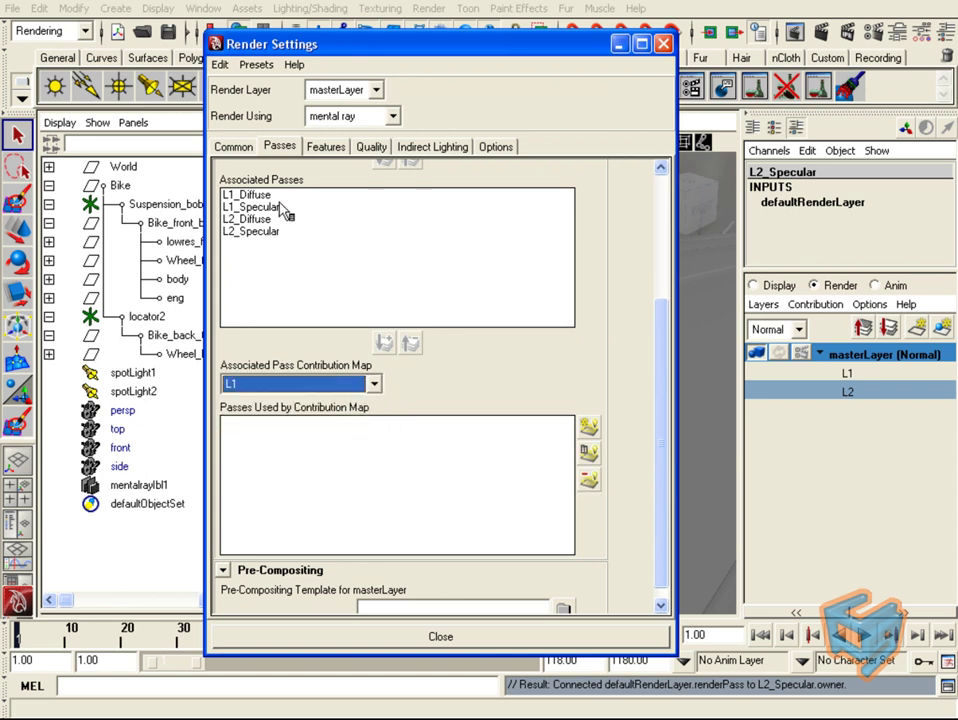
pyautogui.moveTo(245, 194); pyautogui.dragTo(250, 206)
pyautogui.click(386, 343)
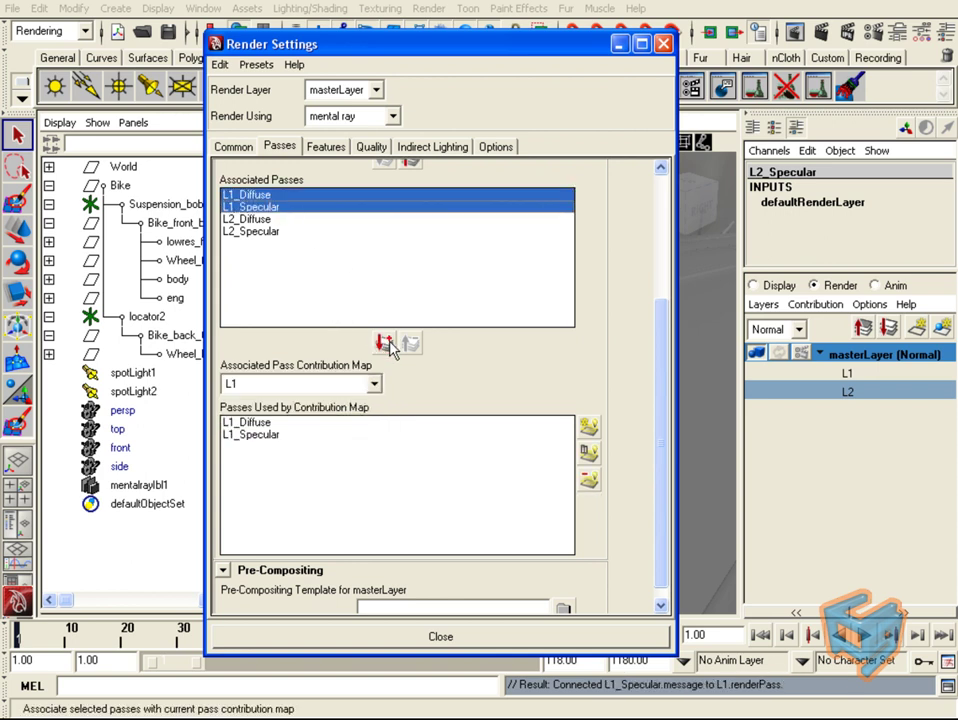
# Associate the L2_Diffuse and L2_Specular passes with the L2 pass contribution map
pyautogui.moveTo(255, 219); pyautogui.dragTo(272, 231)
pyautogui.click(376, 388)
pyautogui.click(374, 436)
pyautogui.click(384, 343)
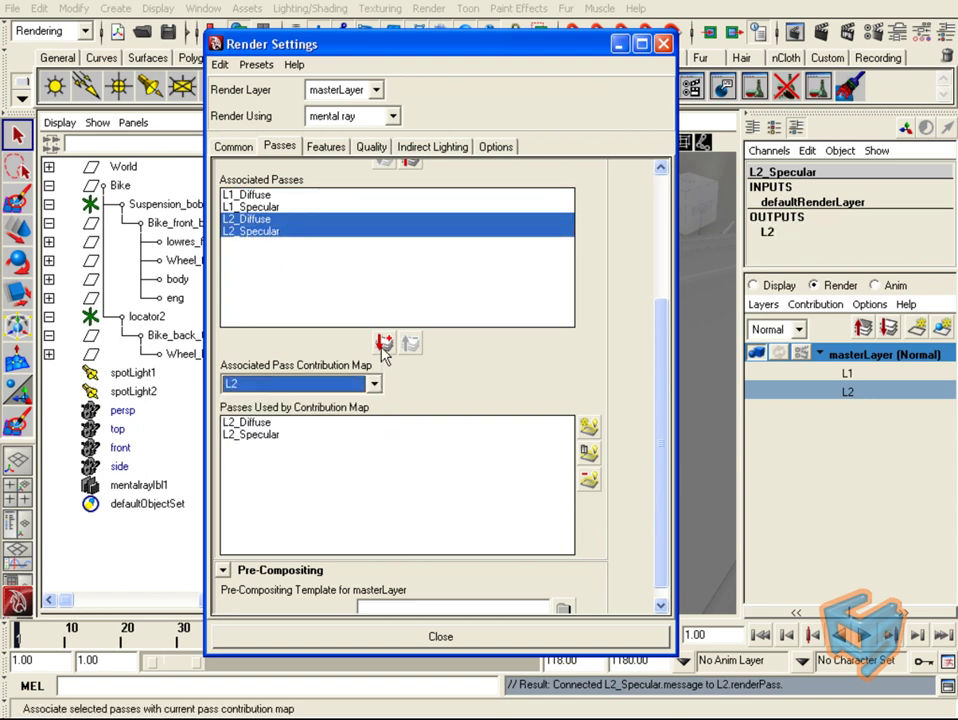
pyautogui.click(359, 460)
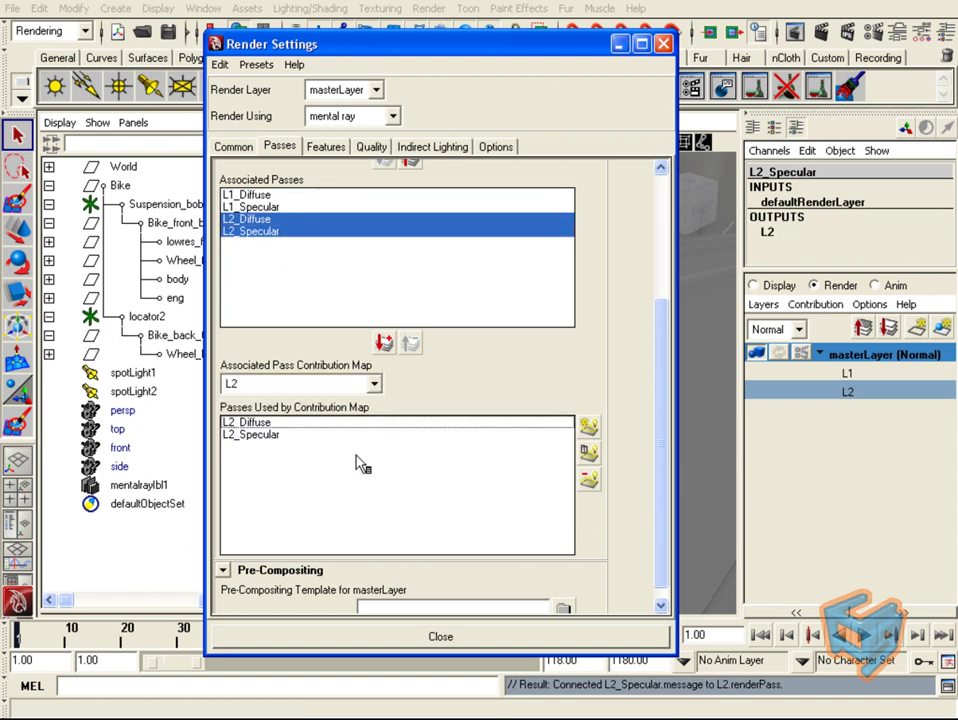
# Close the render settings and batch render the scene
pyautogui.click(460, 638)
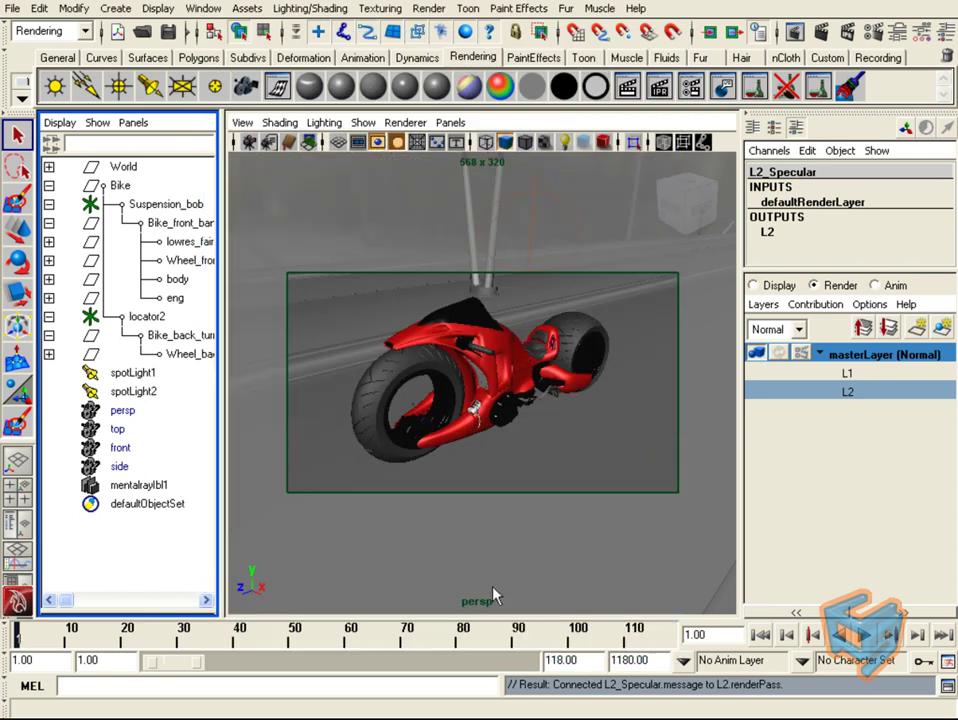
pyautogui.click(429, 9)
pyautogui.click(443, 173)
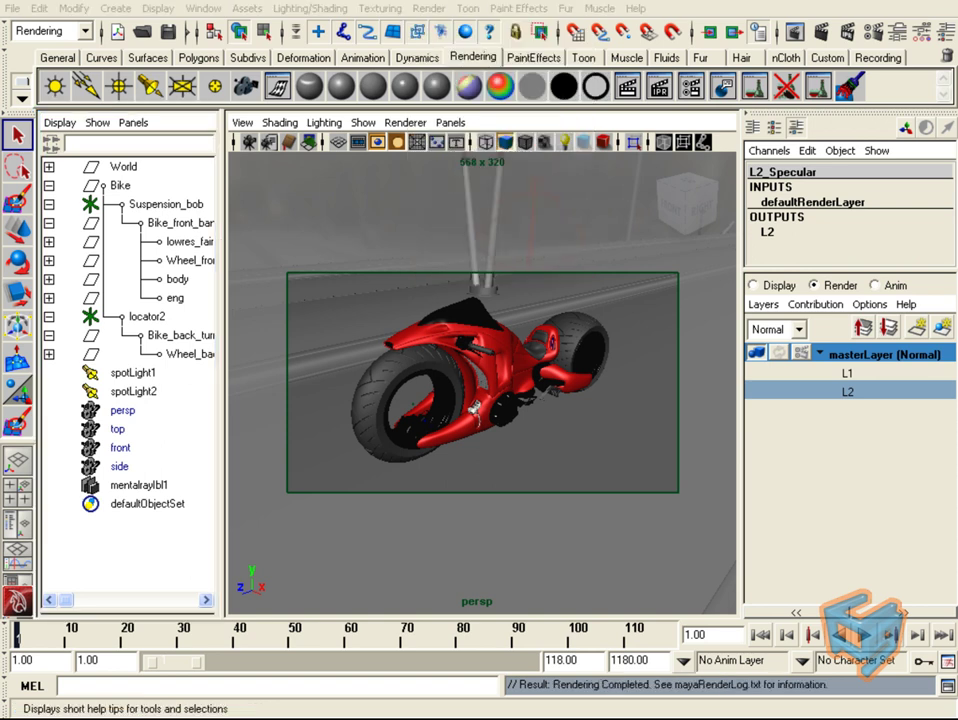
# Switch to the images folder and view the rendered L1 and L2 Diffuse and Specular images and Bike_MasterBeauty.tif, closing the windows when done
pyautogui.hotkey('alt', 'Tab')
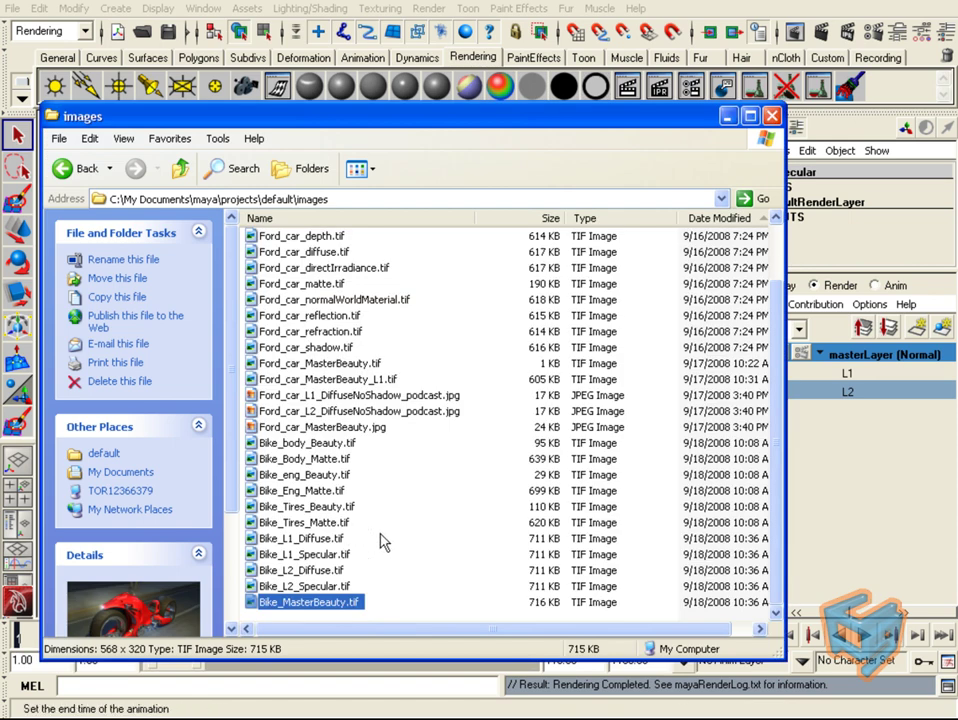
pyautogui.click(365, 541)
pyautogui.click(320, 538)
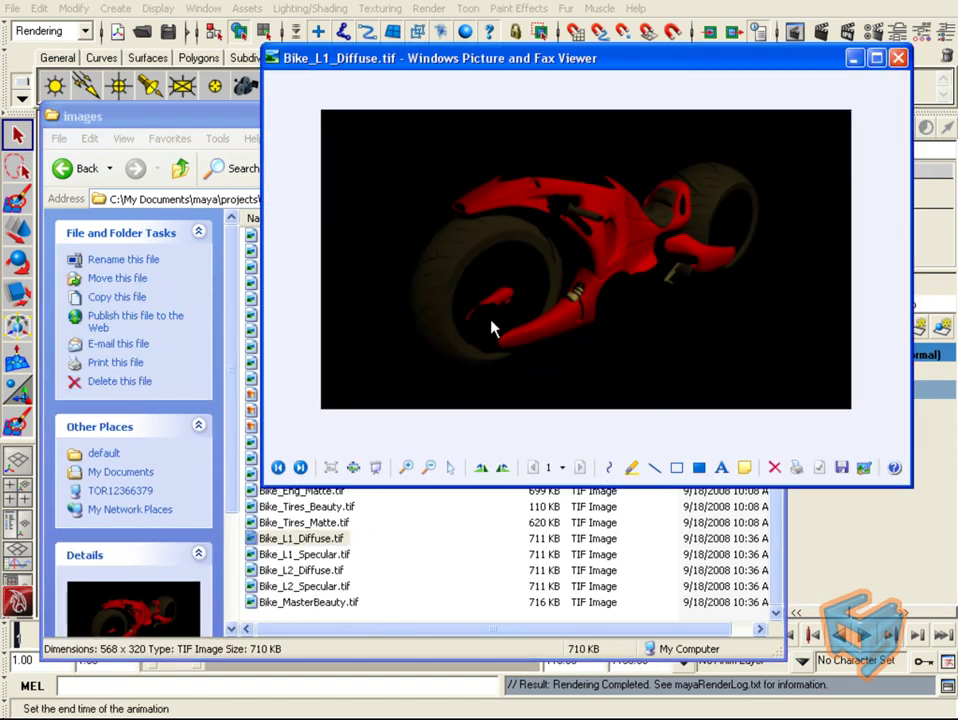
pyautogui.doubleClick(318, 556)
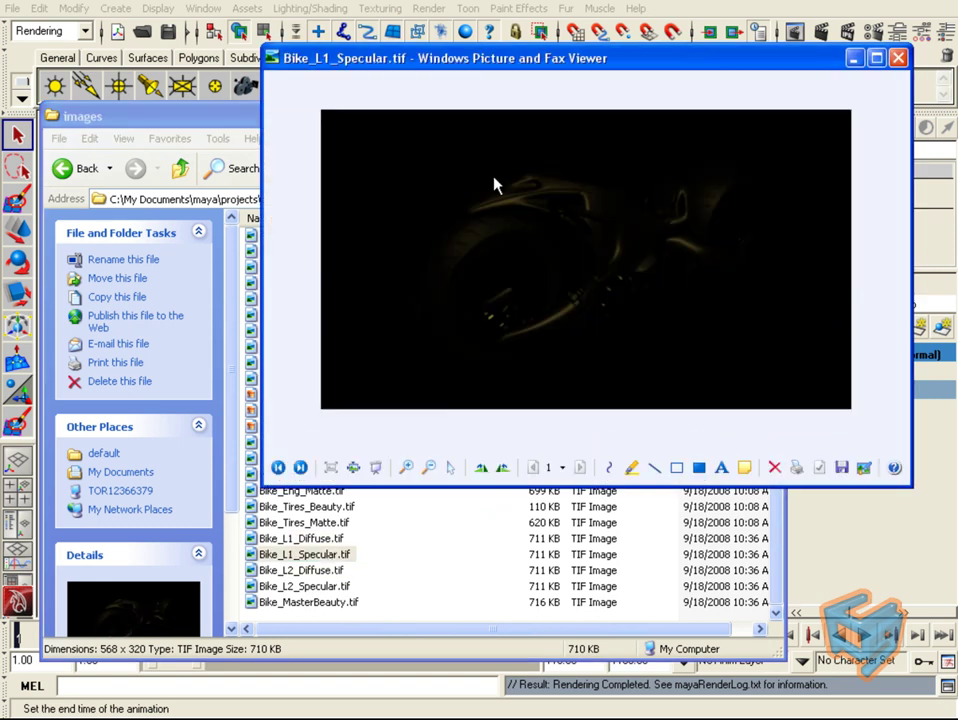
pyautogui.doubleClick(300, 570)
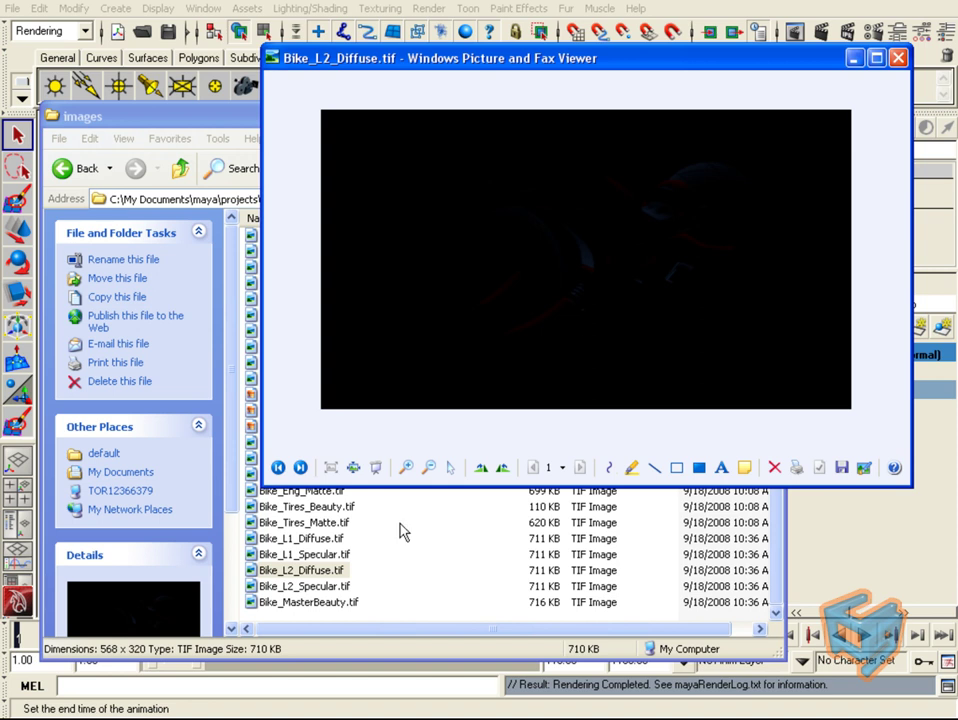
pyautogui.doubleClick(300, 586)
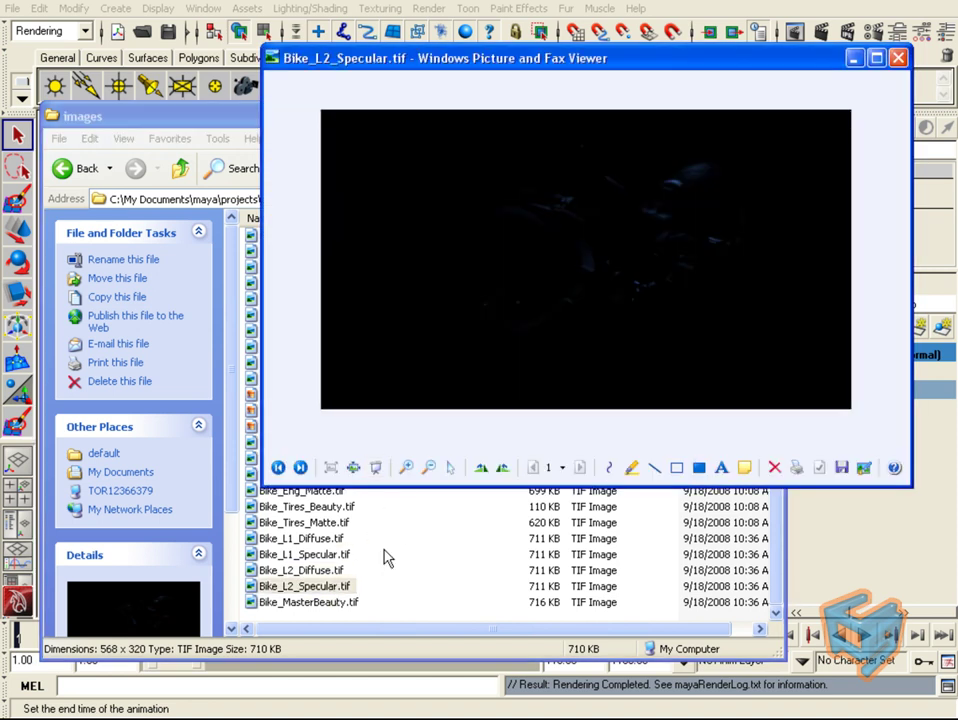
pyautogui.doubleClick(308, 602)
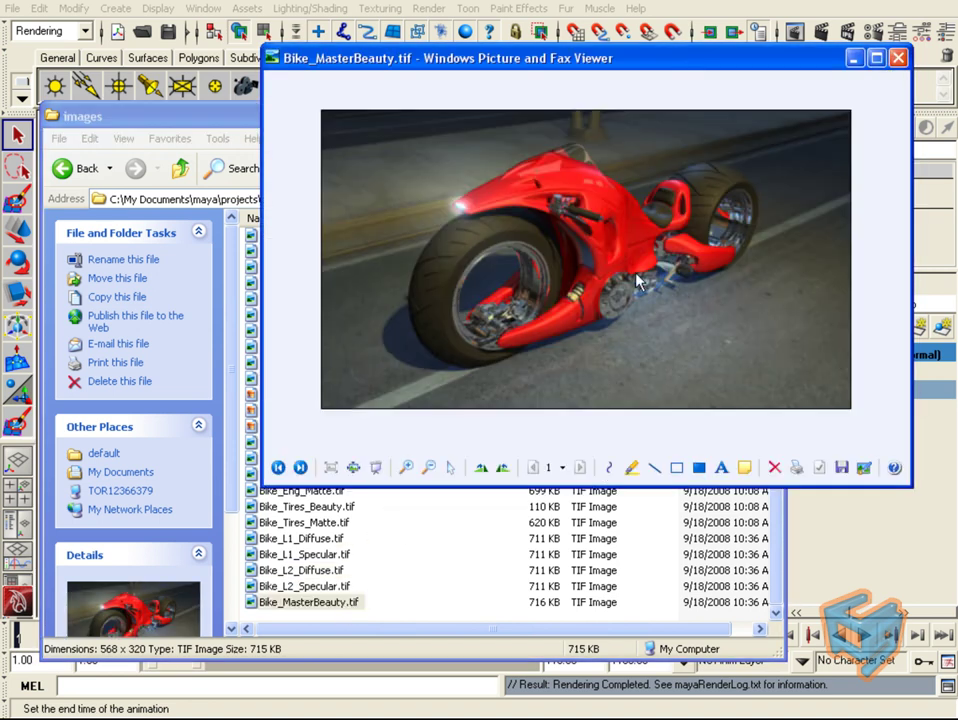
pyautogui.click(898, 57)
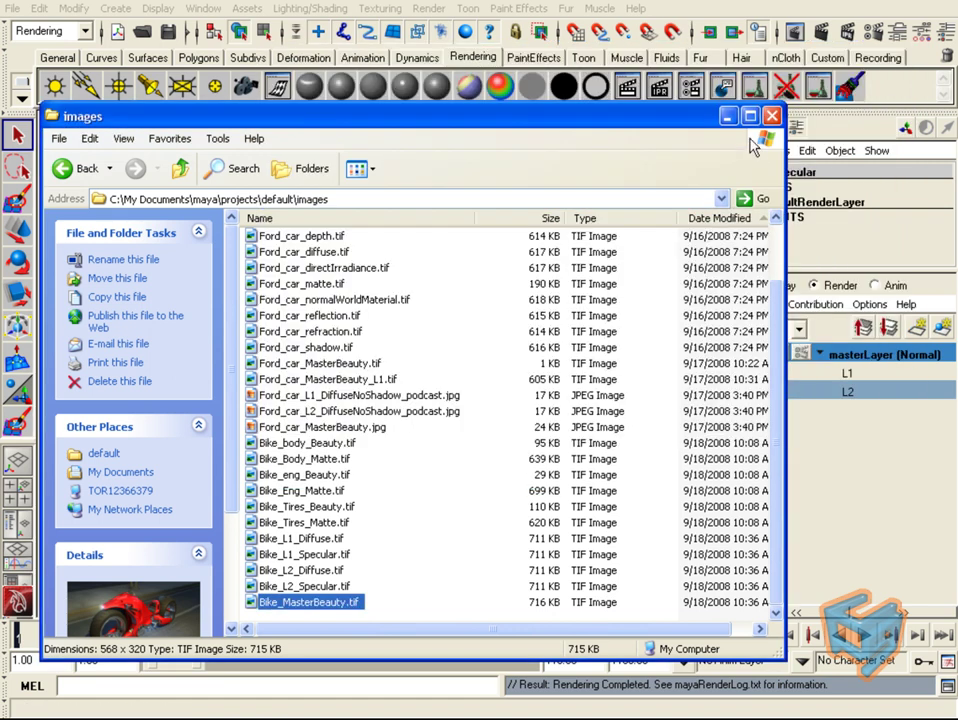
pyautogui.click(771, 117)
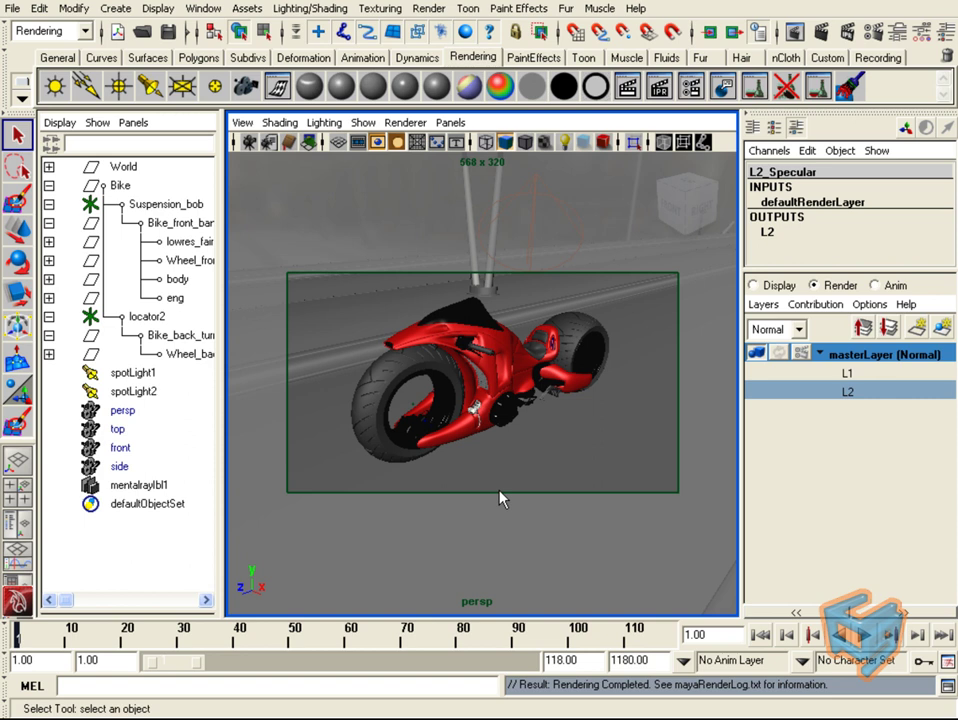
# Delete the L1 and L2 pass contribution maps and create two empty pass contribution maps on masterLayer
pyautogui.press('Delete')
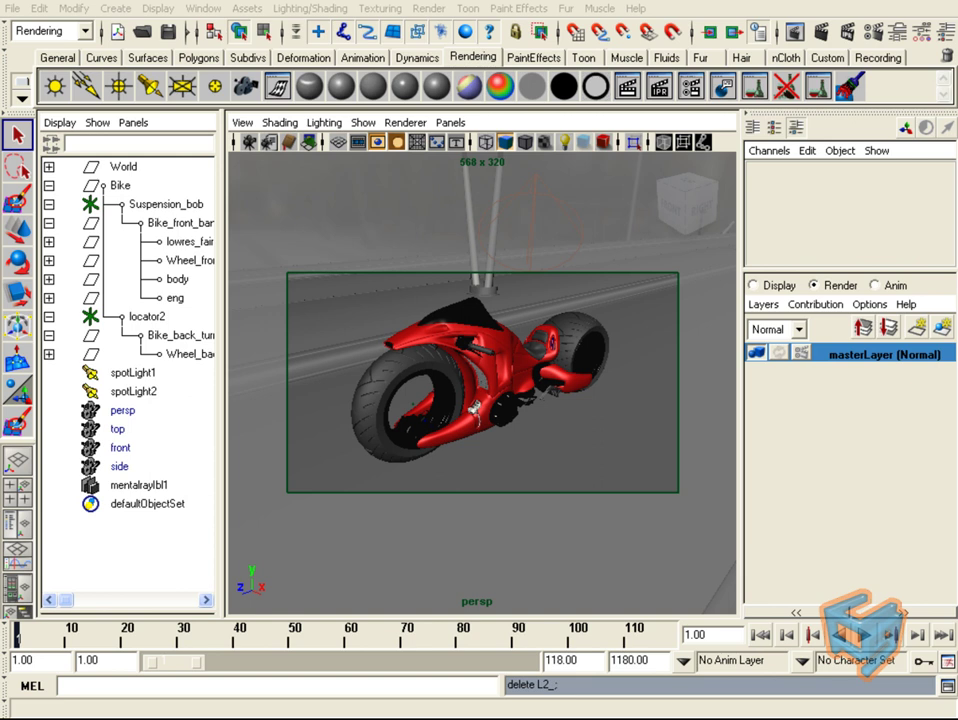
pyautogui.rightClick(834, 358)
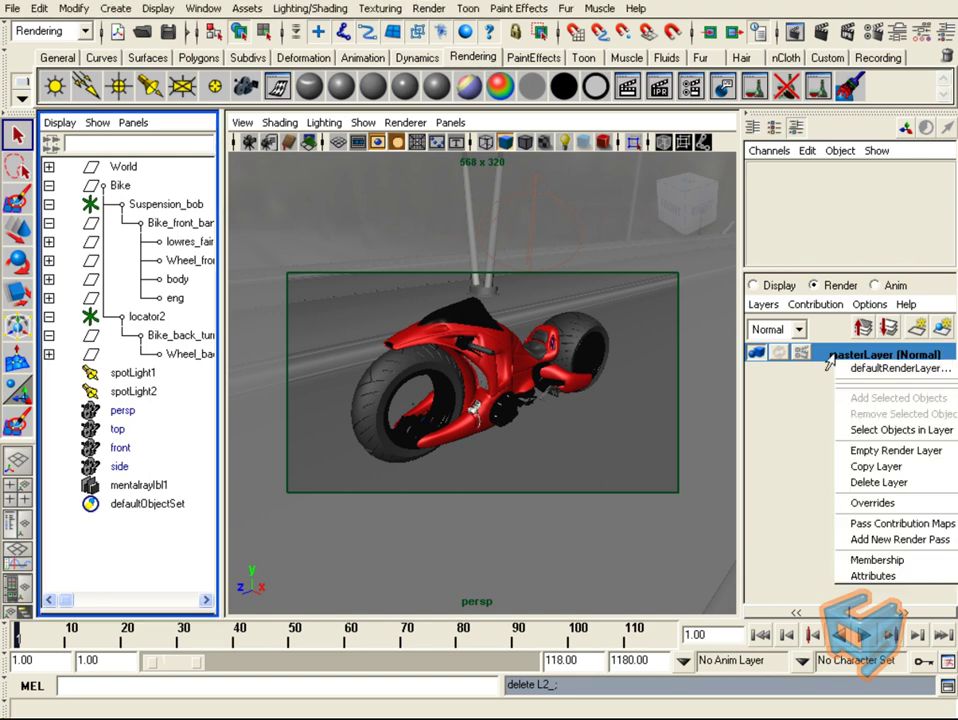
pyautogui.moveTo(845, 525)
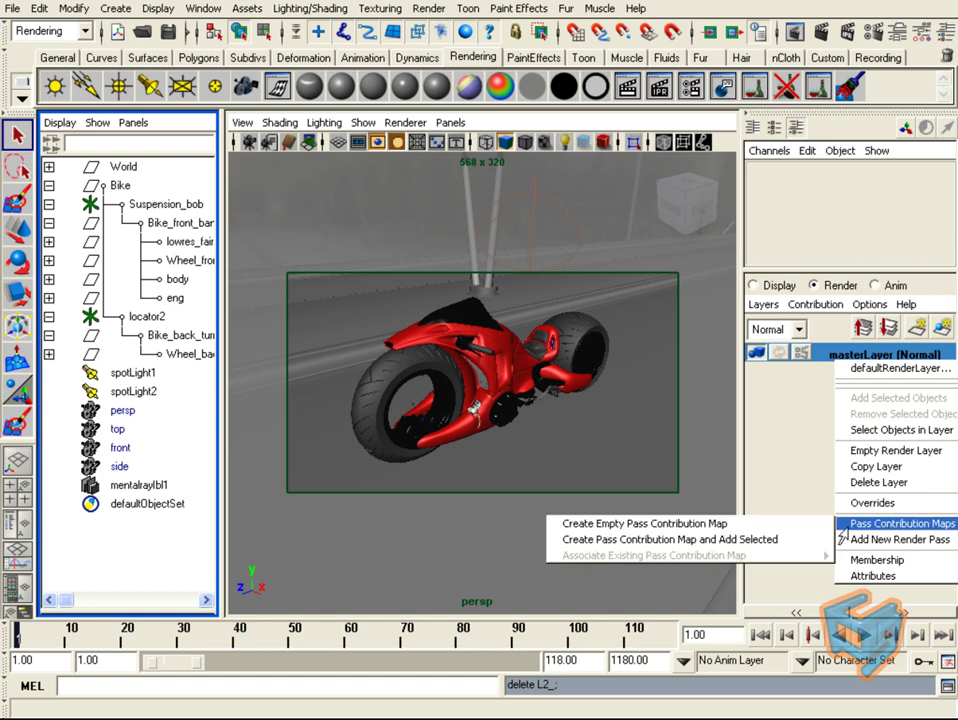
pyautogui.click(760, 527)
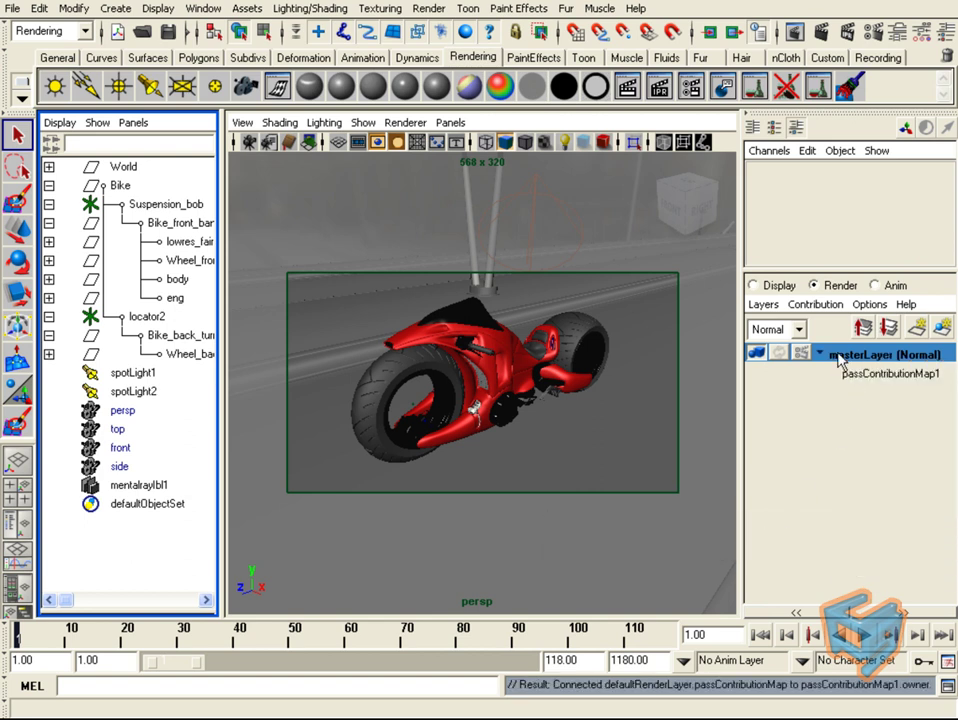
pyautogui.rightClick(839, 361)
pyautogui.moveTo(855, 528)
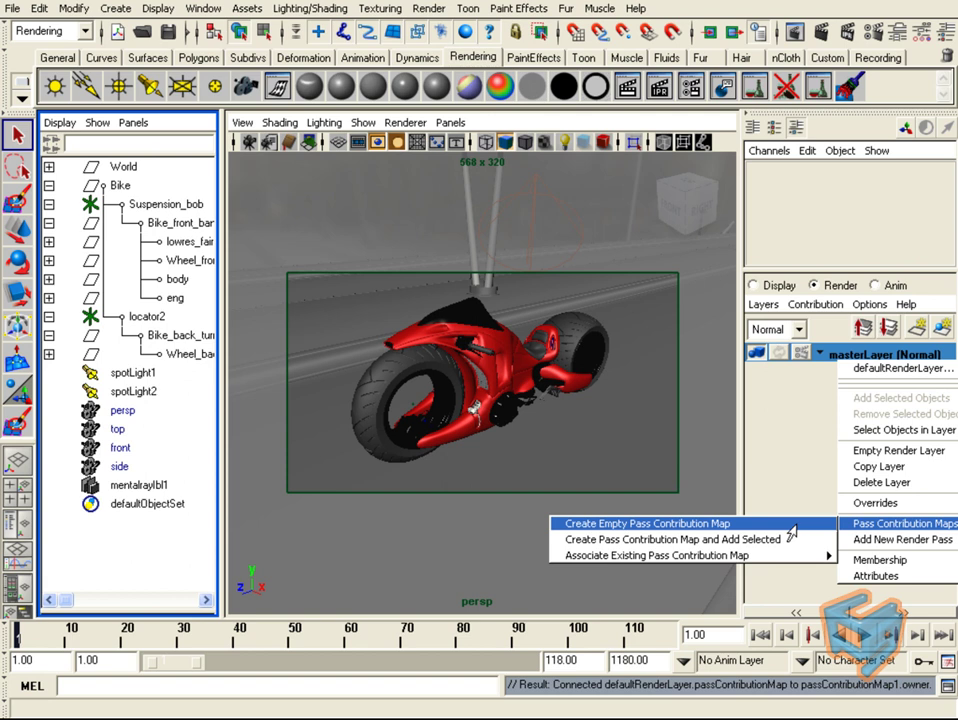
pyautogui.click(791, 535)
# Rename the first new pass contribution map World and the second one Bike
pyautogui.doubleClick(862, 373)
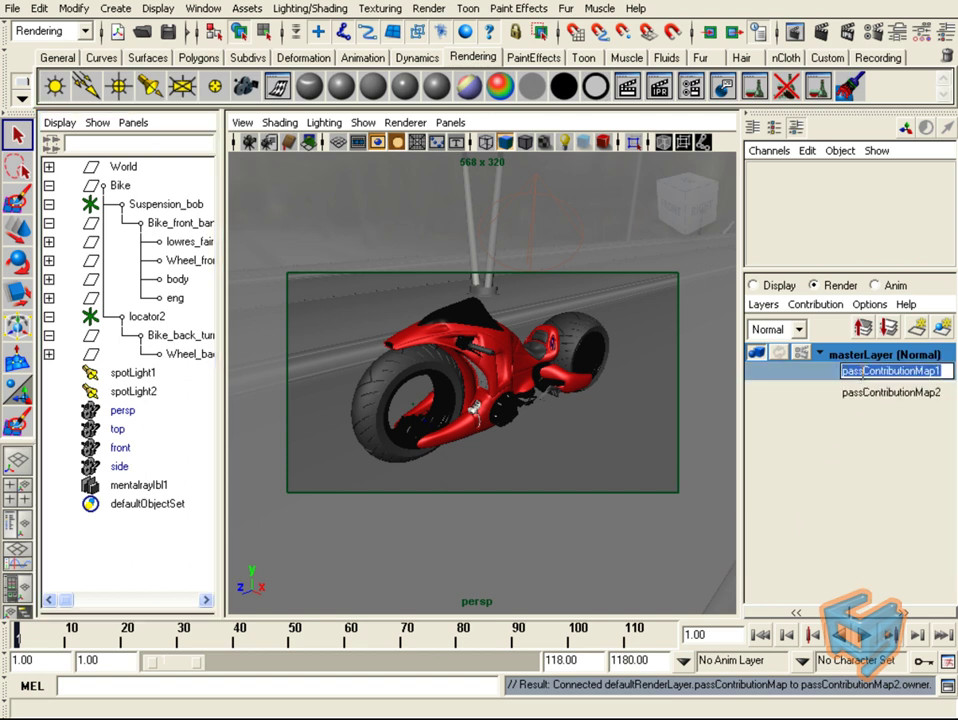
pyautogui.write('World')
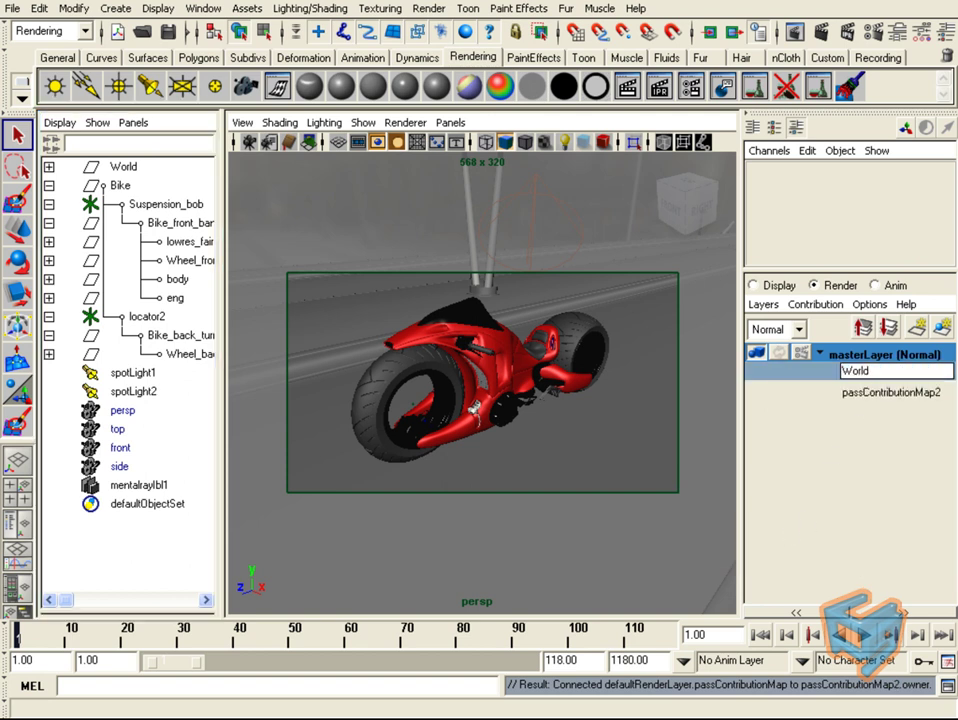
pyautogui.press('Return')
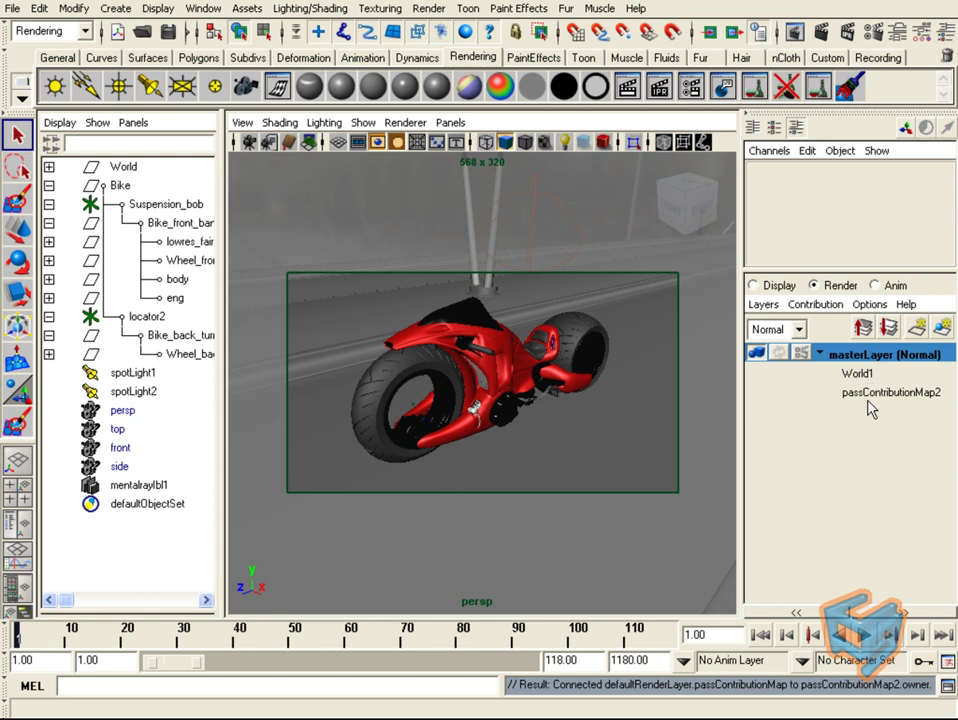
pyautogui.doubleClick(866, 393)
pyautogui.write('Bike')
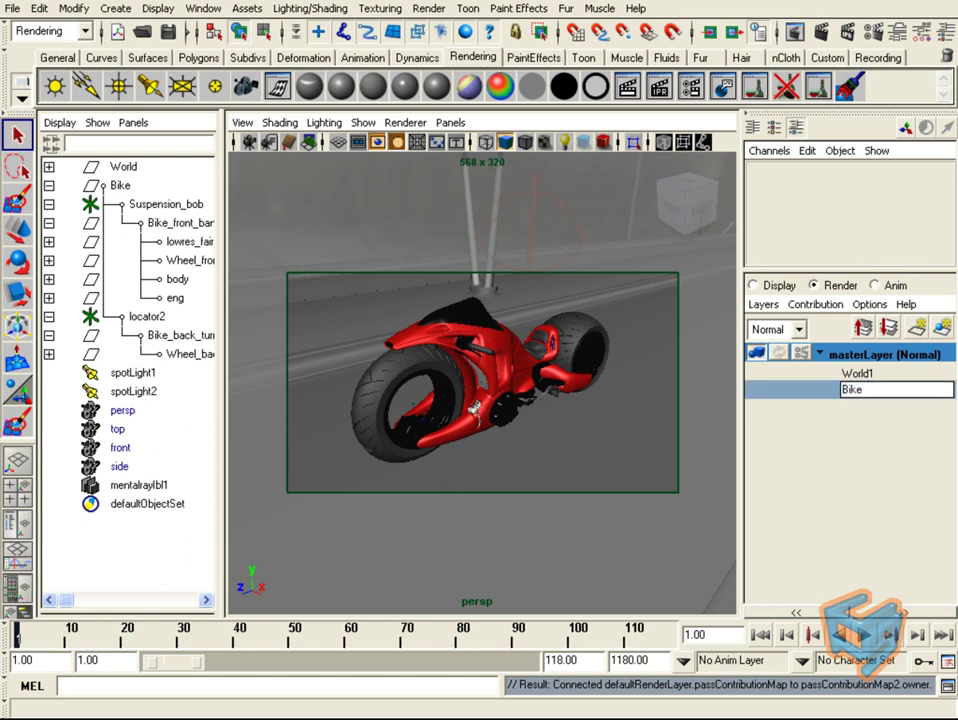
pyautogui.press('Return')
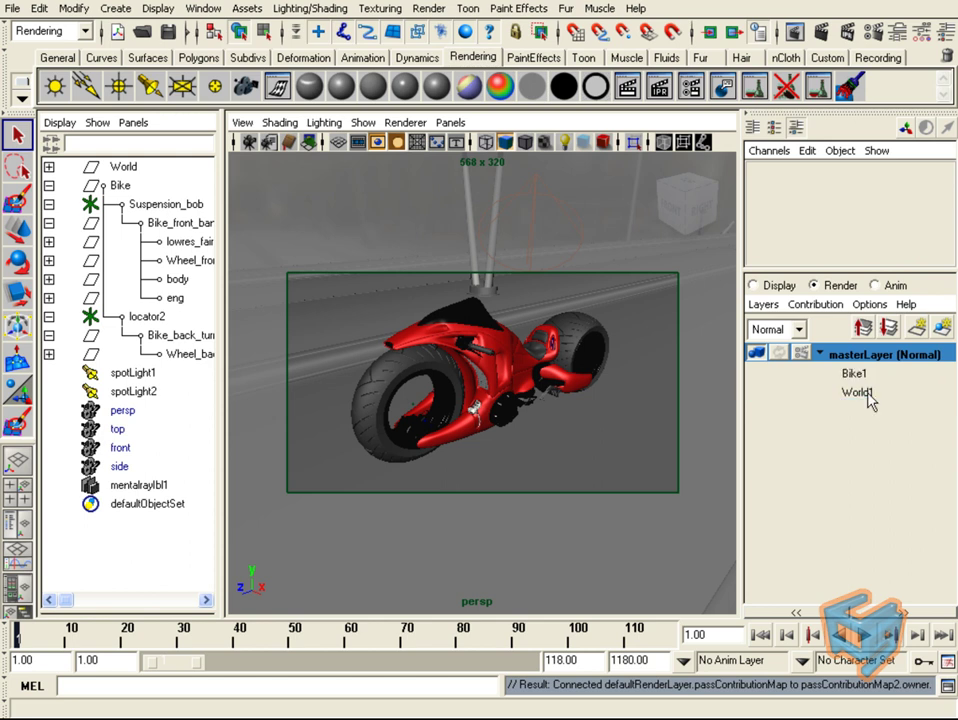
# Add the World group to the World1 pass contribution map and the Bike group to the Bike1 map
pyautogui.click(134, 170)
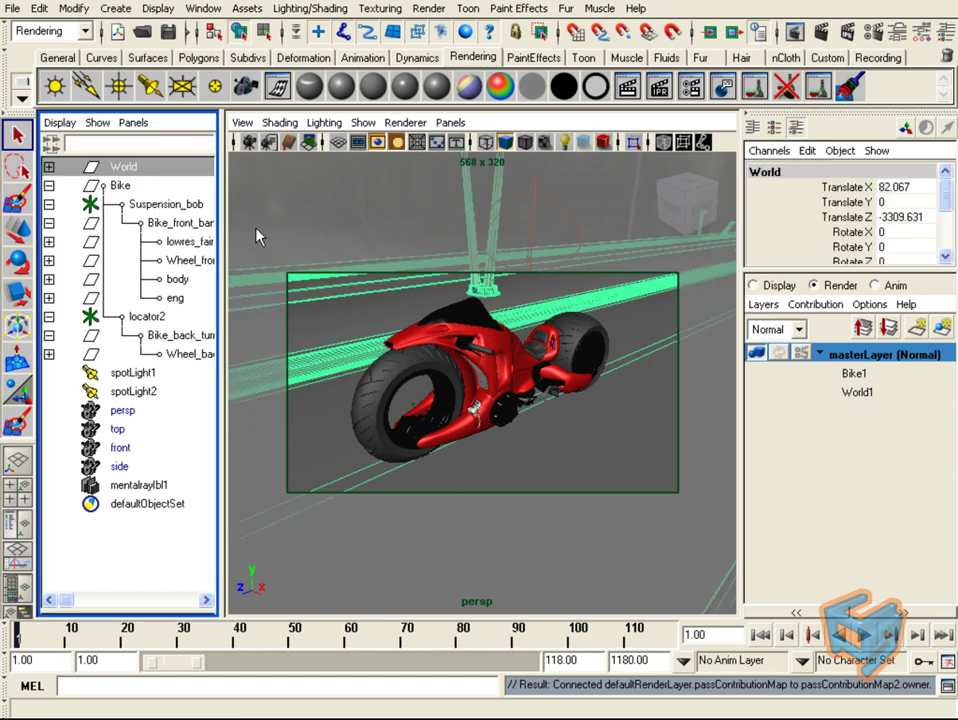
pyautogui.rightClick(837, 396)
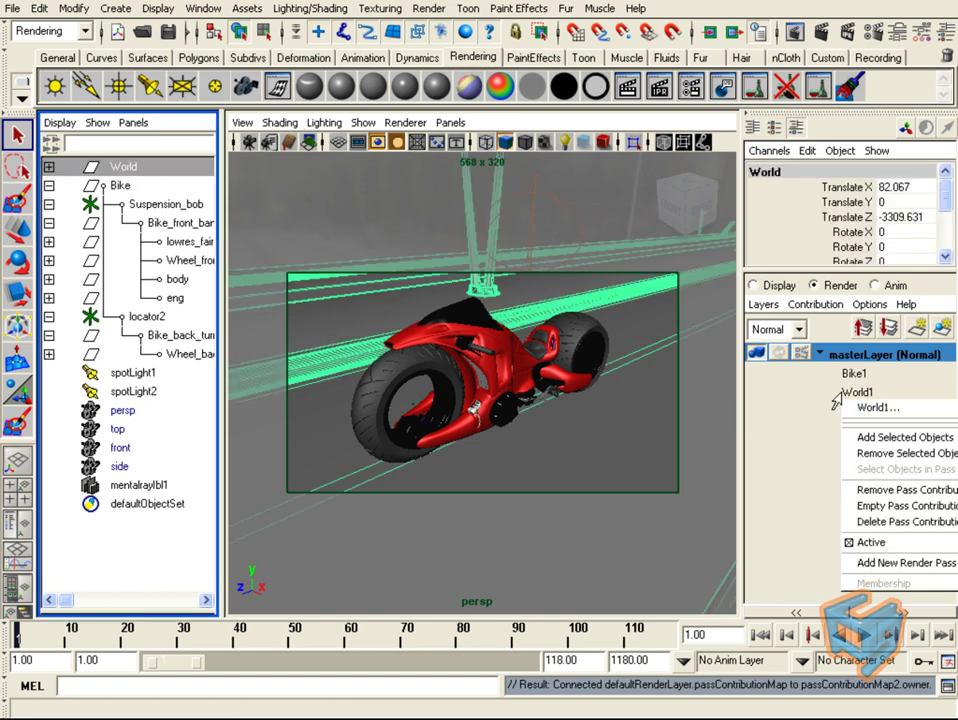
pyautogui.click(864, 438)
pyautogui.click(133, 189)
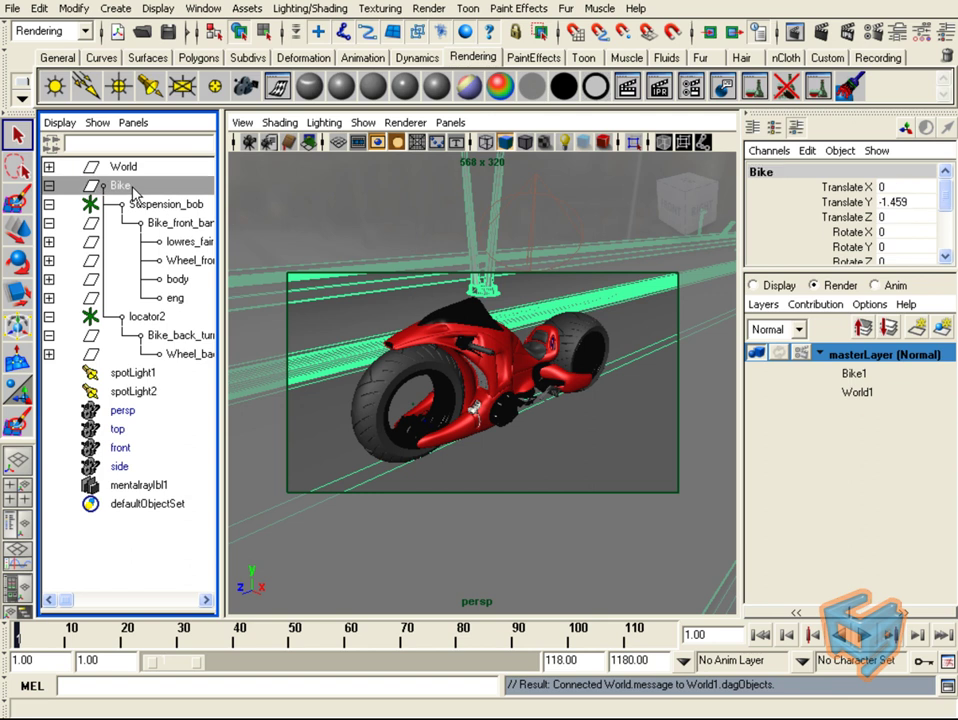
pyautogui.rightClick(853, 374)
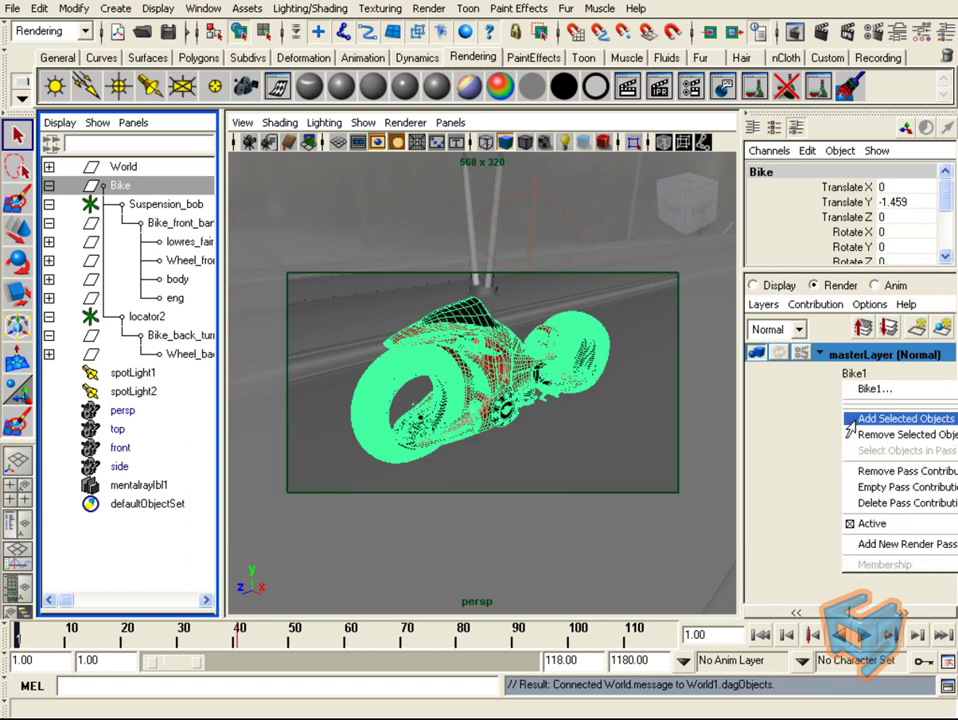
pyautogui.click(851, 420)
# Check the membership of the World1 and Bike1 contribution maps by selecting the objects in each
pyautogui.rightClick(857, 395)
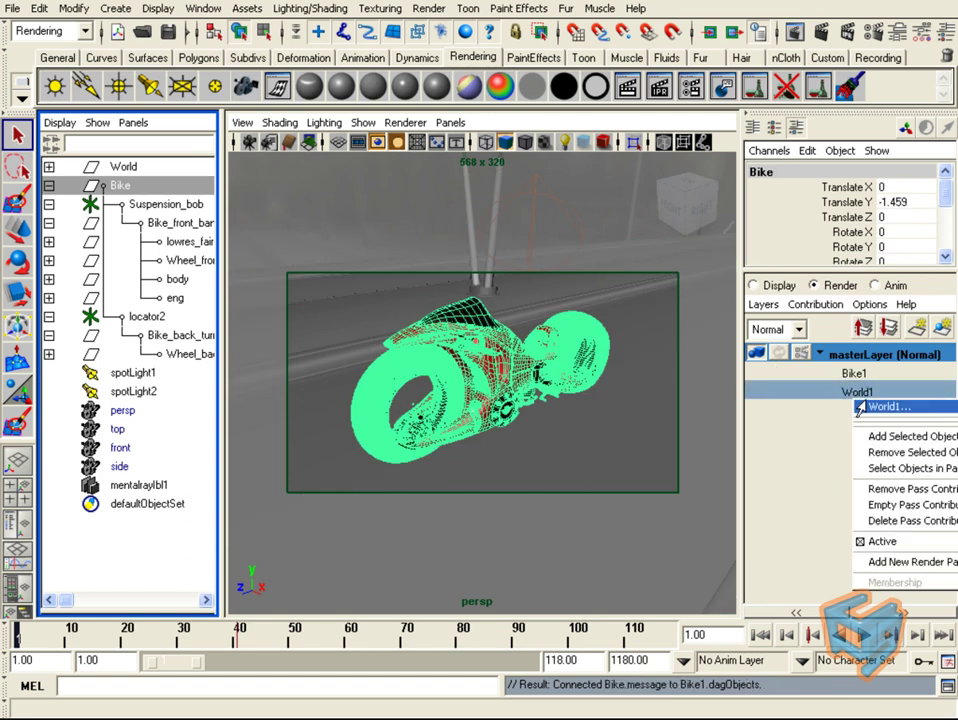
pyautogui.click(882, 468)
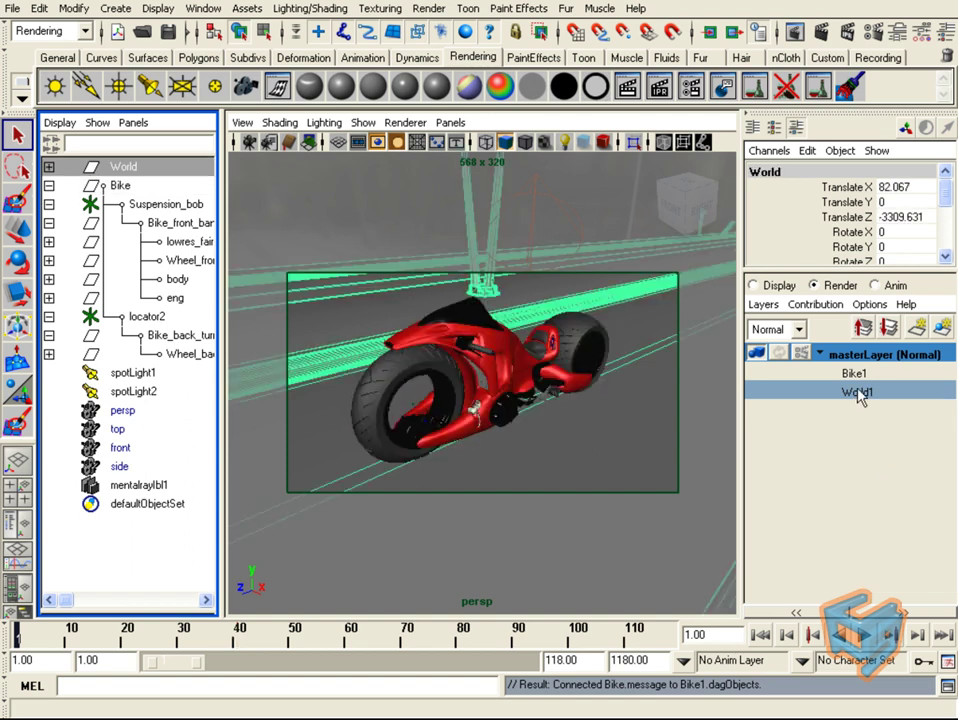
pyautogui.rightClick(847, 380)
pyautogui.click(858, 455)
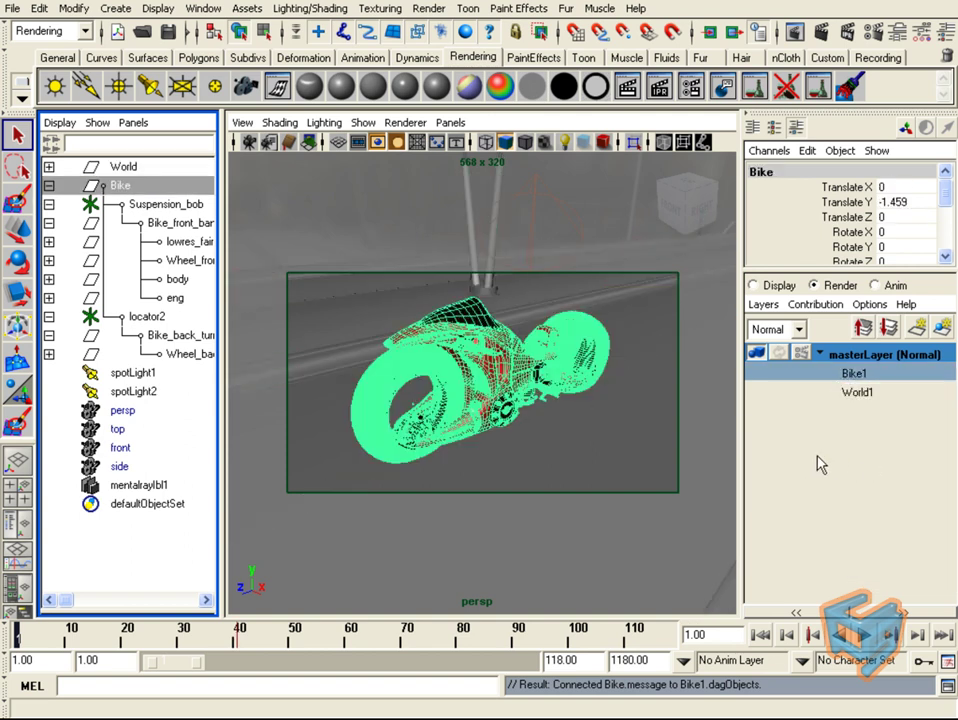
# Open the render settings passes and create an Ambient Occlusion render pass with the prefix bike_
pyautogui.click(875, 35)
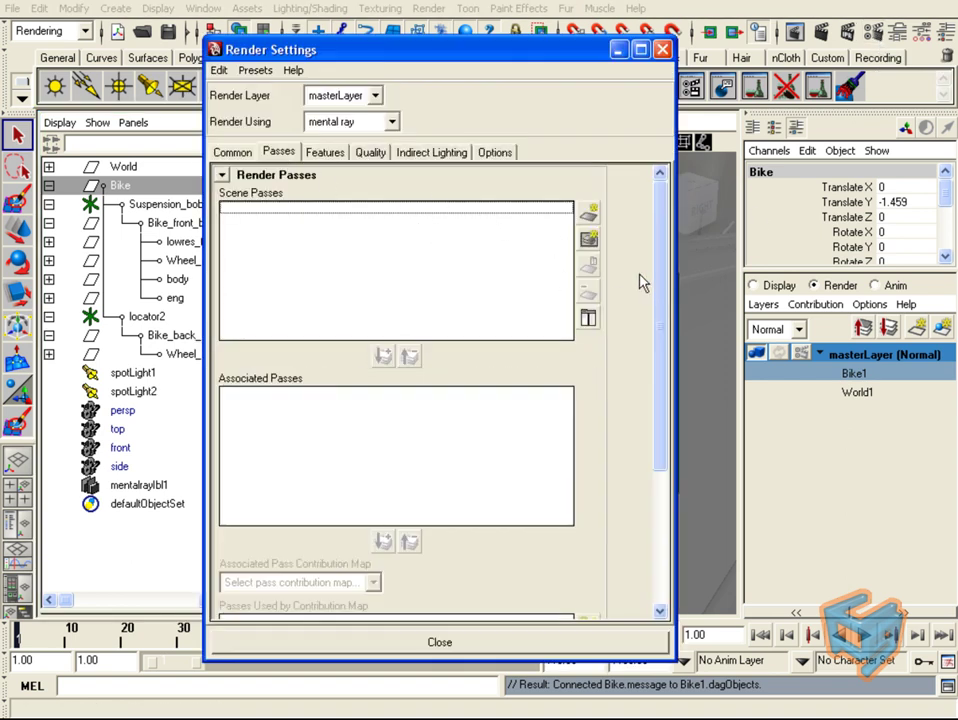
pyautogui.click(590, 215)
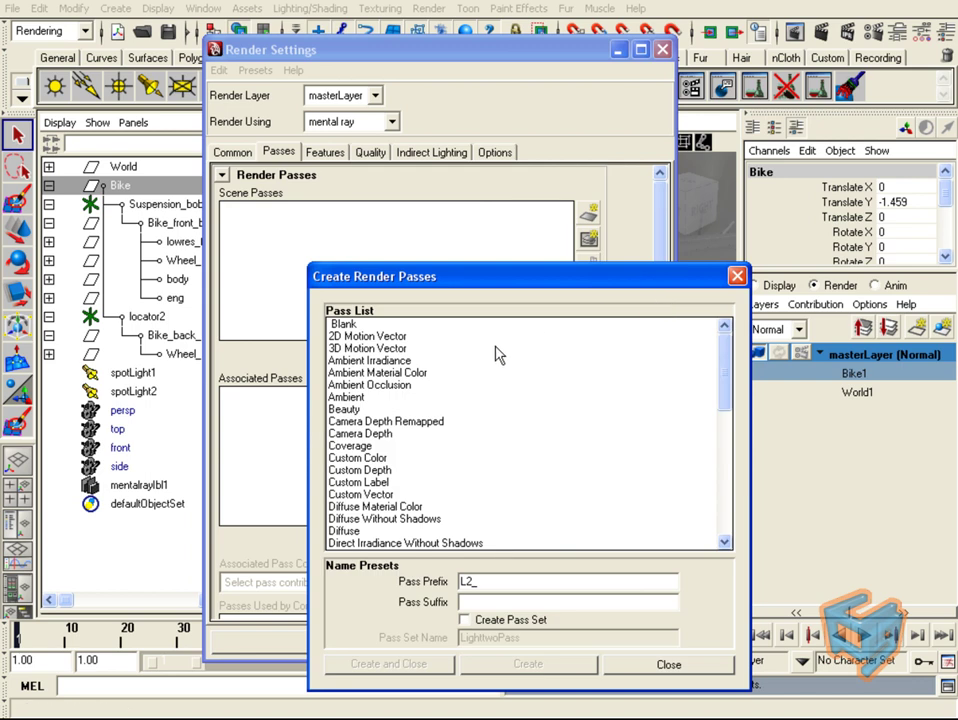
pyautogui.click(398, 385)
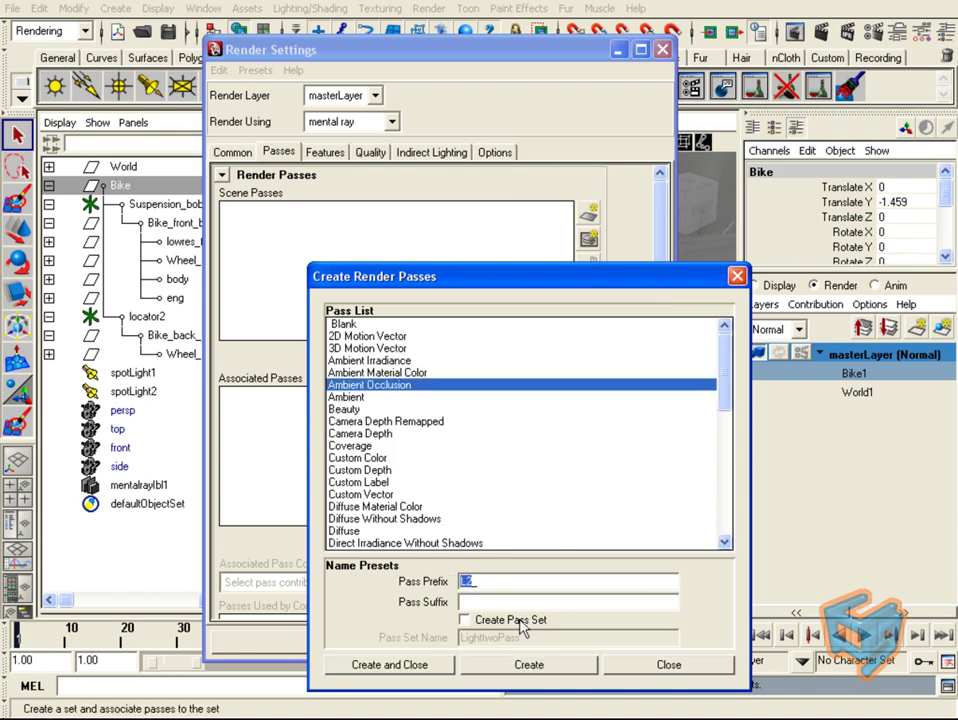
pyautogui.write('Bike')
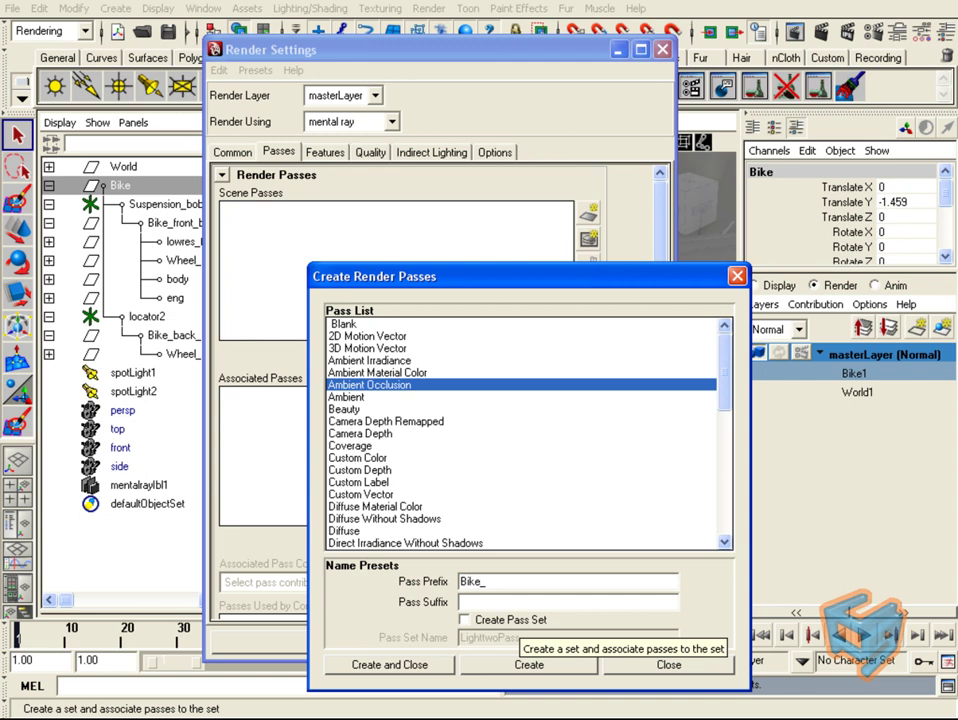
pyautogui.write('_')
pyautogui.click(459, 581)
pyautogui.press('Delete')
pyautogui.write('b')
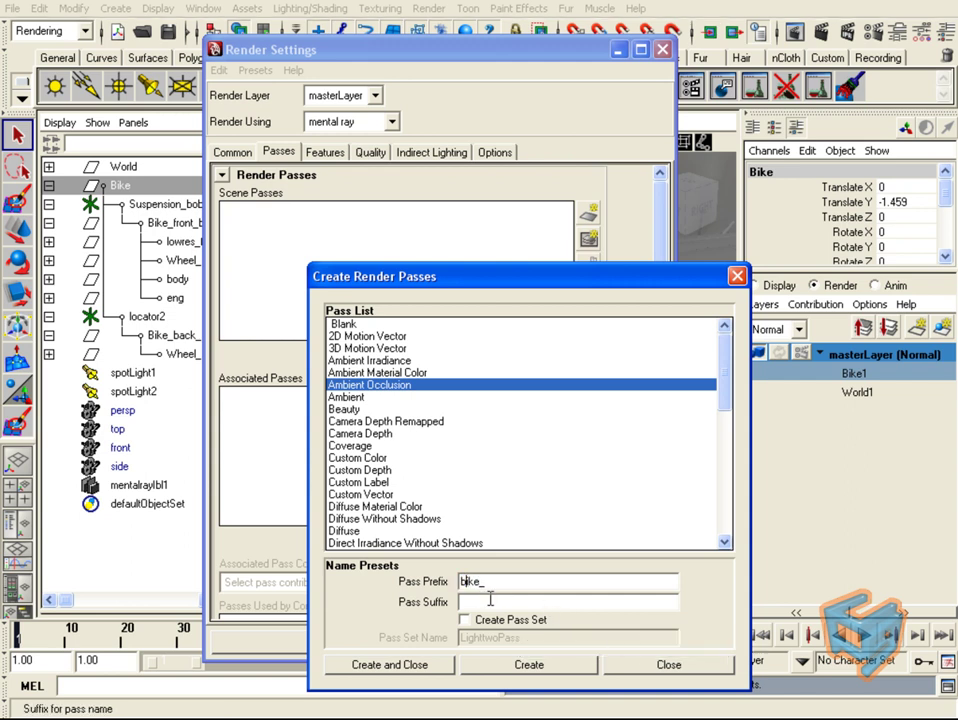
pyautogui.click(513, 665)
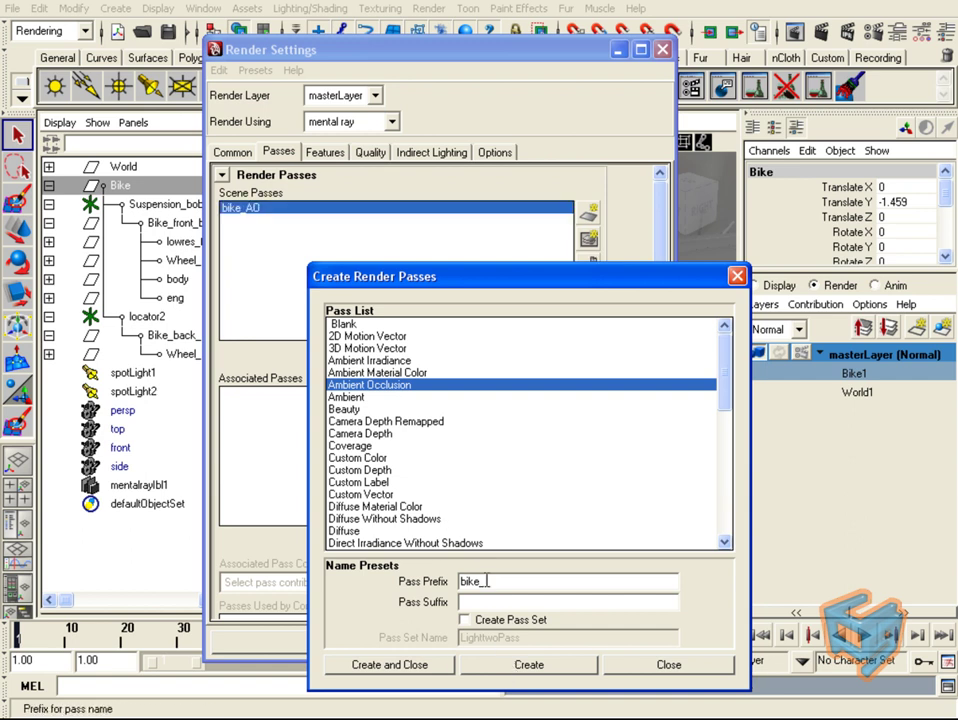
# Create another Ambient Occlusion pass with the prefix world_ and associate both scene passes with masterLayer
pyautogui.moveTo(478, 581); pyautogui.dragTo(368, 585)
pyautogui.write('world_')
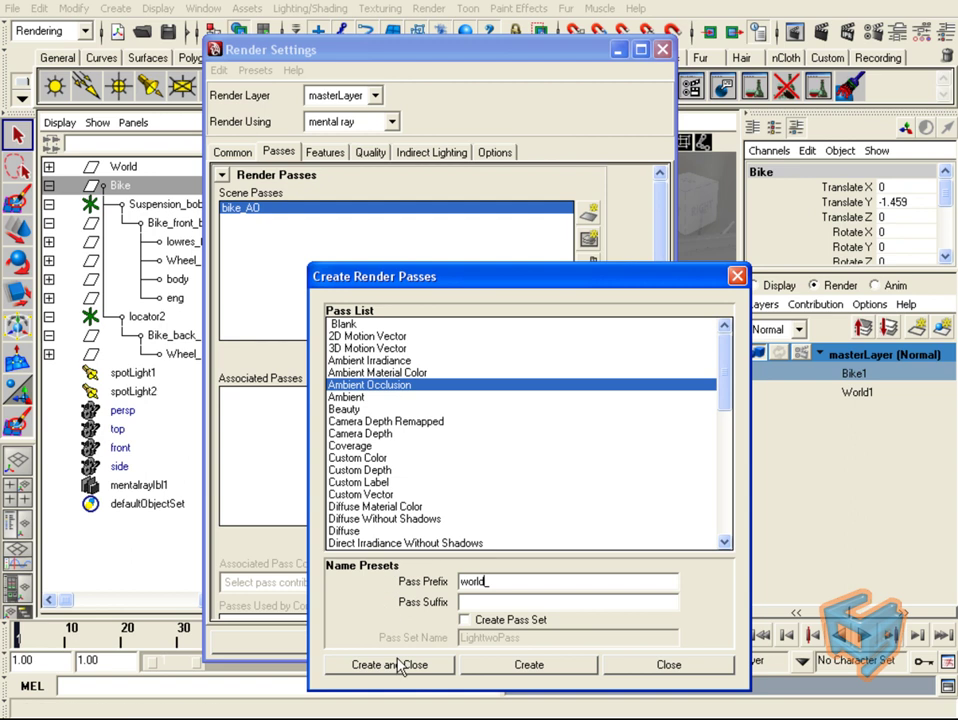
pyautogui.click(397, 665)
pyautogui.click(297, 210)
pyautogui.keyDown('shift'); pyautogui.click(297, 219); pyautogui.keyUp('shift')
pyautogui.click(384, 356)
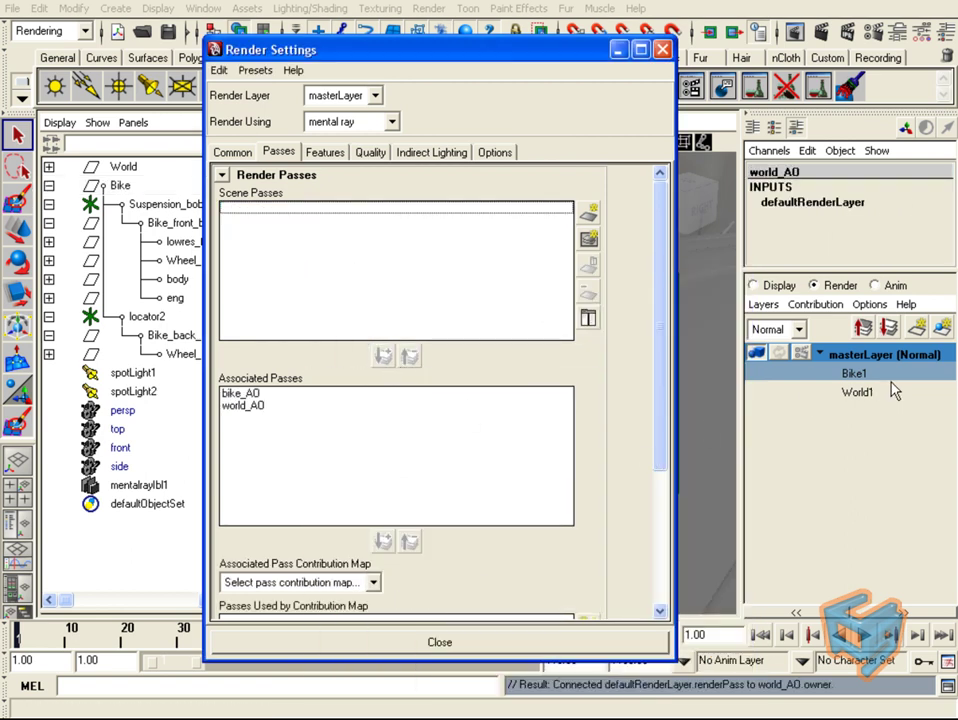
# Assign the bike_AO pass to the Bike1 pass contribution map
pyautogui.moveTo(661, 402); pyautogui.dragTo(661, 527)
pyautogui.click(372, 389)
pyautogui.click(353, 425)
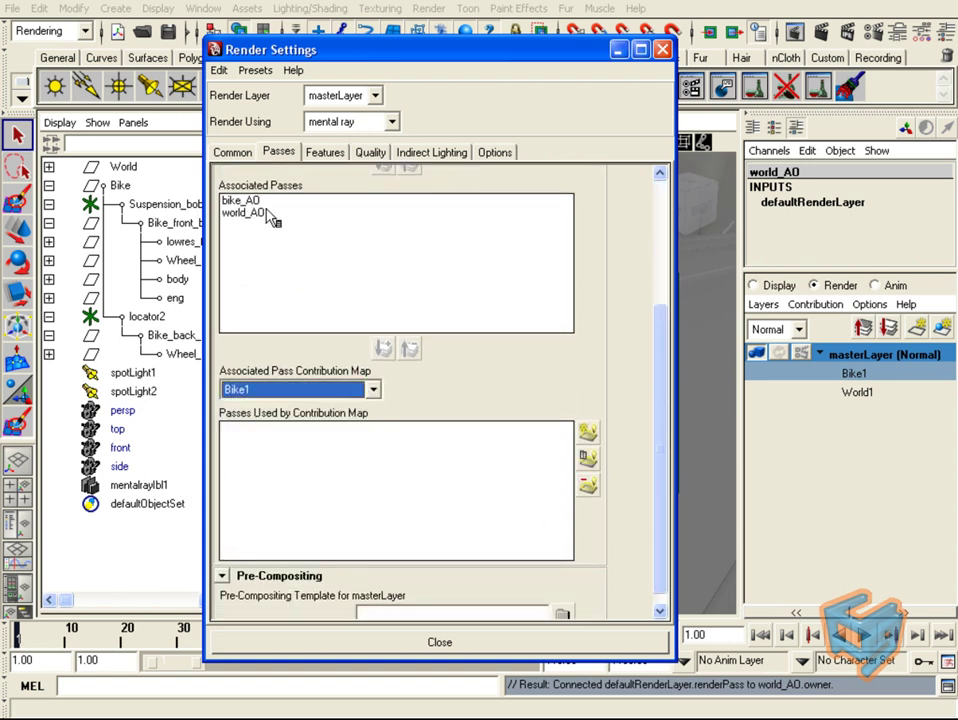
pyautogui.click(264, 203)
pyautogui.click(384, 348)
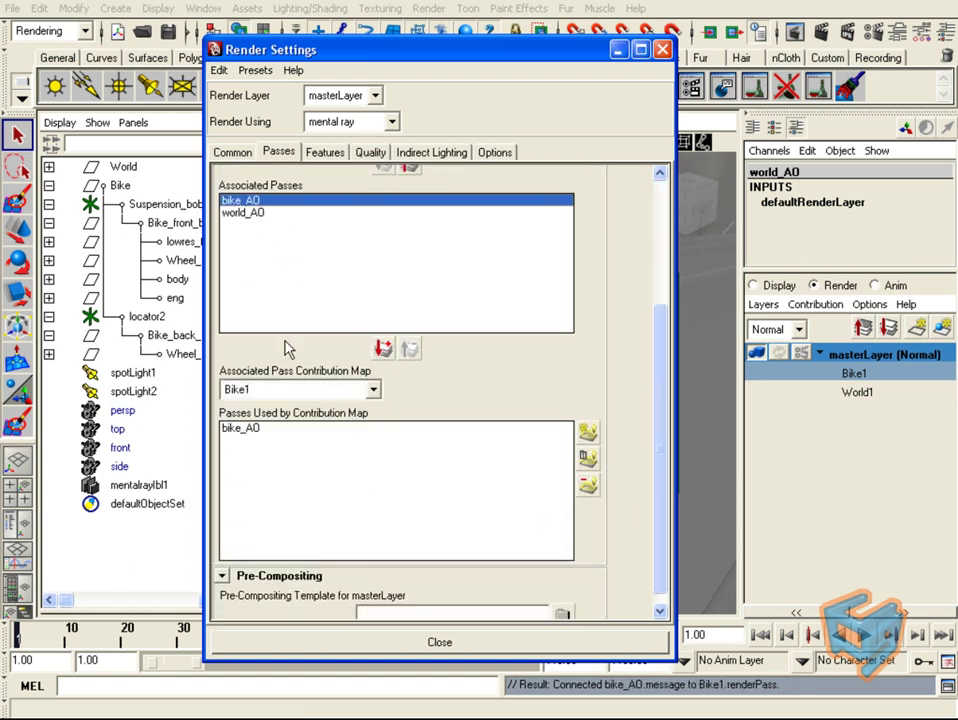
# Assign the world_AO pass to the World1 pass contribution map
pyautogui.click(245, 212)
pyautogui.click(372, 389)
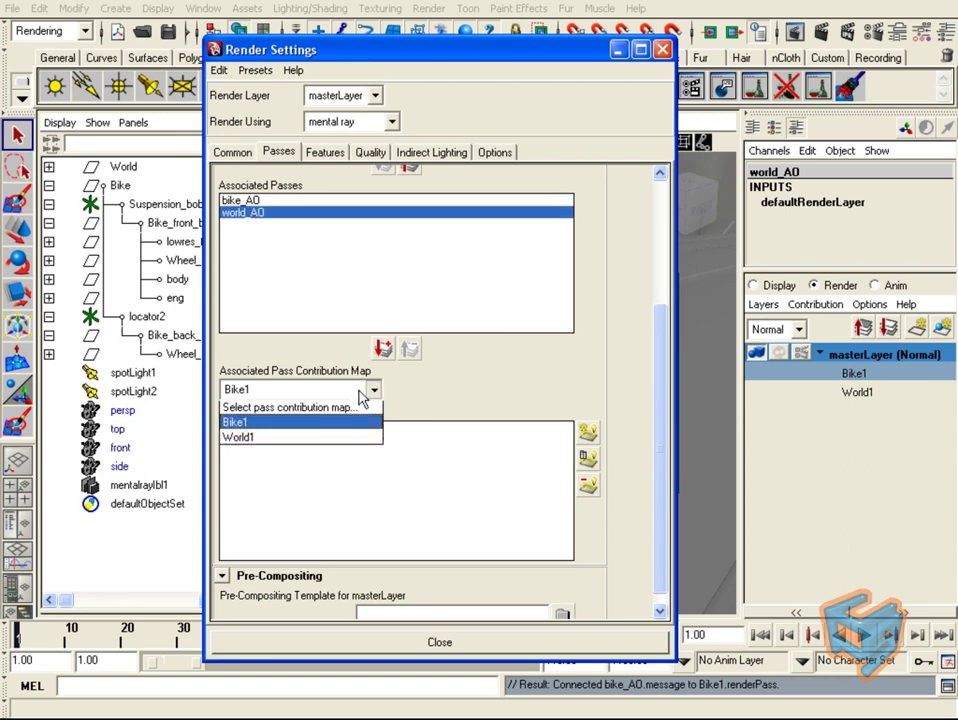
pyautogui.click(355, 440)
pyautogui.click(382, 348)
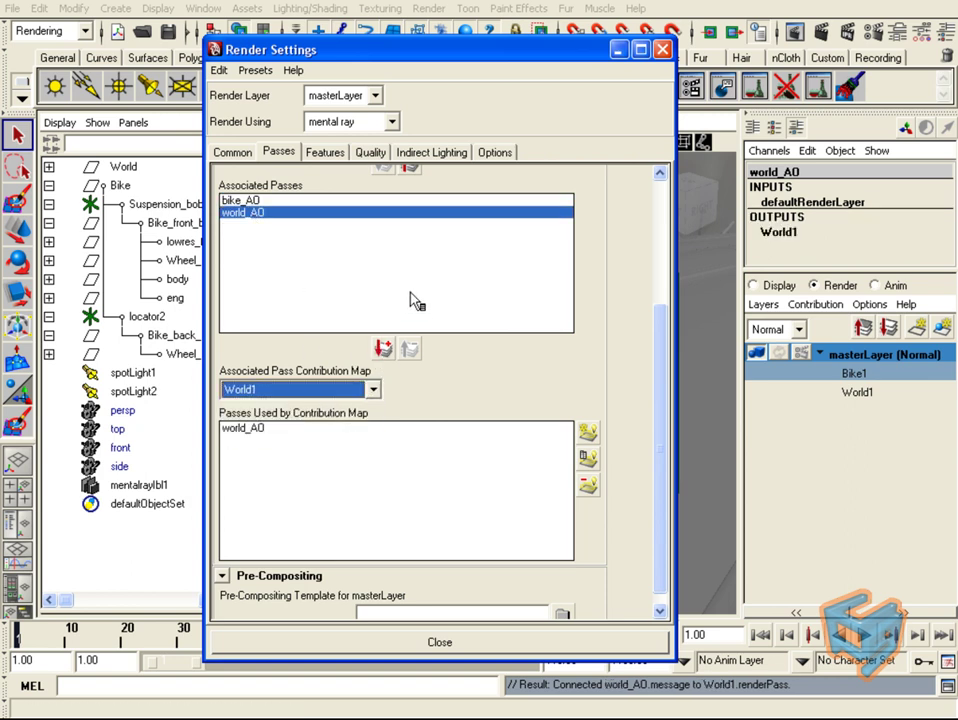
# Enable Ambient Occlusion in the mental ray indirect lighting settings
pyautogui.click(438, 155)
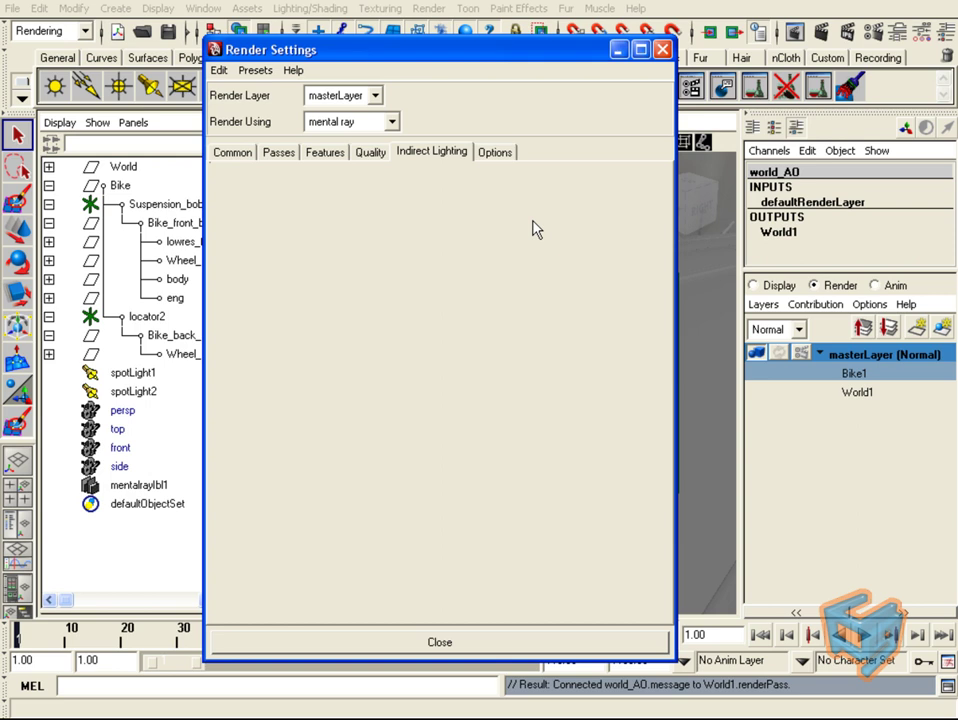
pyautogui.scroll(-3, 637, 250)
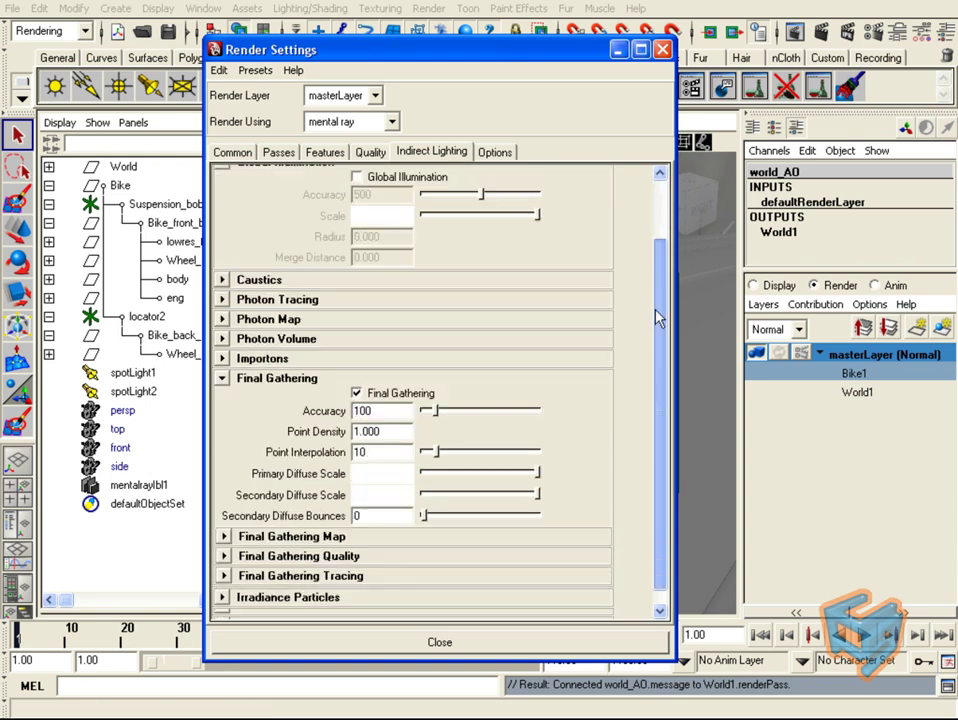
pyautogui.click(268, 610)
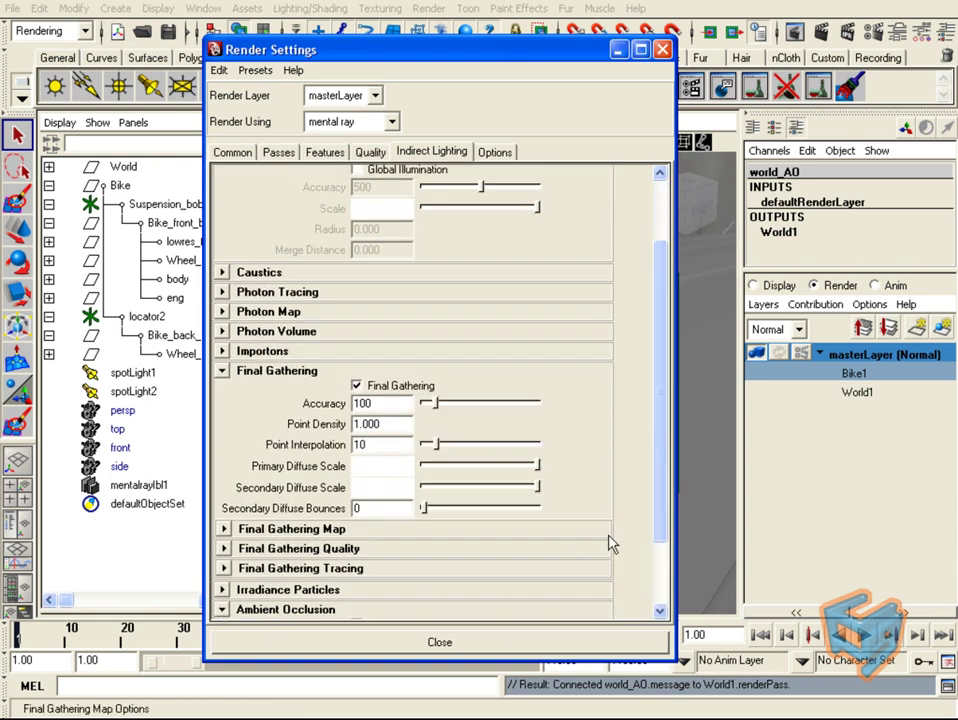
pyautogui.moveTo(659, 507); pyautogui.dragTo(655, 600)
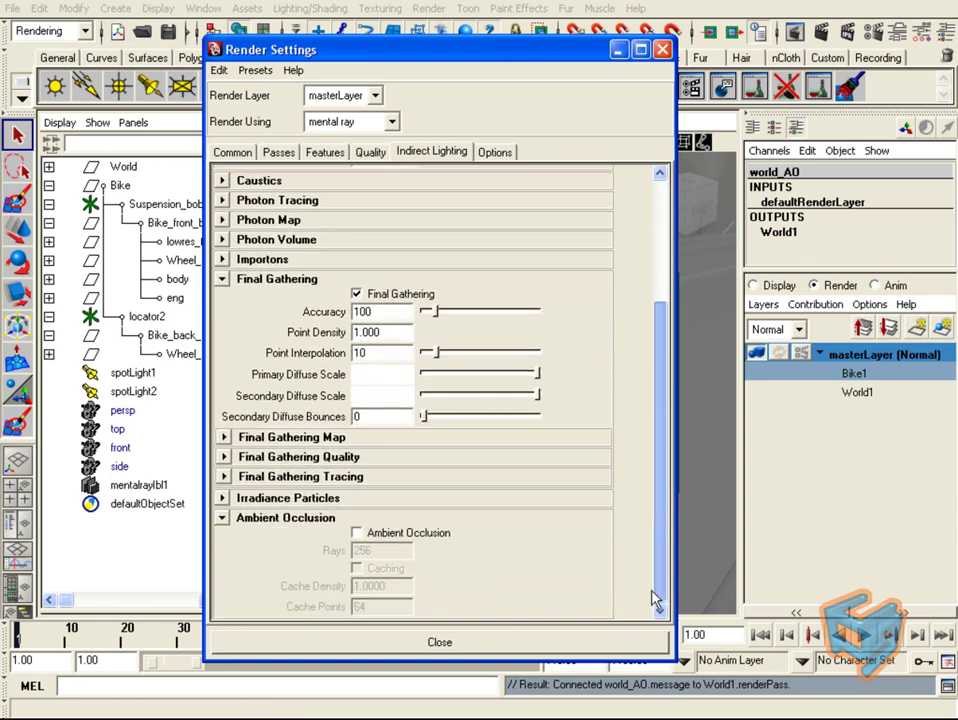
pyautogui.click(357, 532)
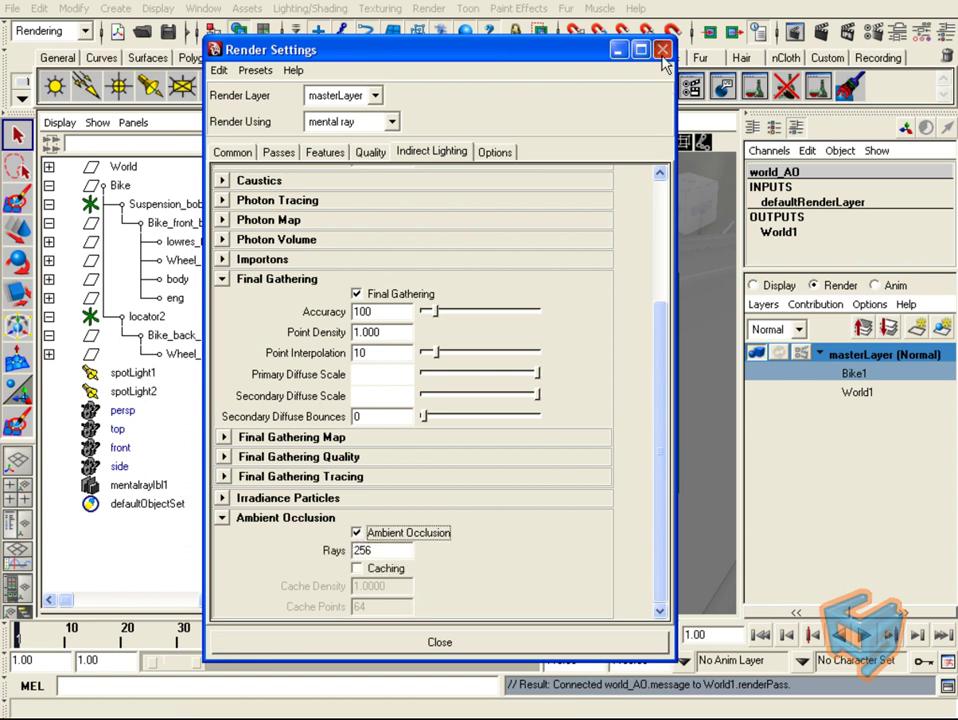
# Close the render settings and batch render the scene with the ambient occlusion passes
pyautogui.click(460, 30)
pyautogui.click(430, 9)
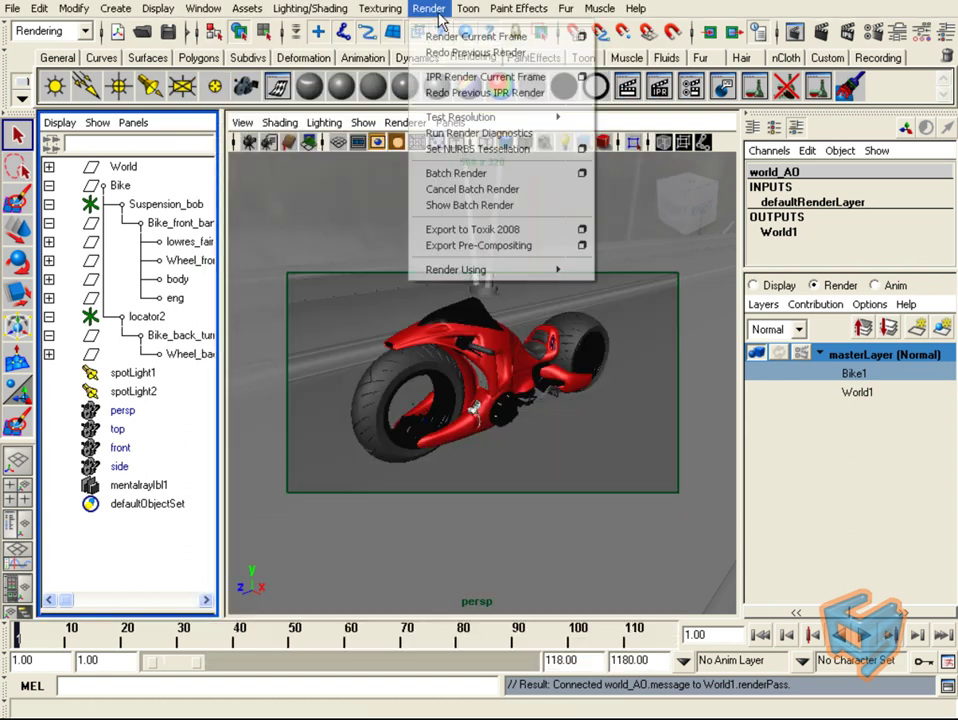
pyautogui.click(468, 175)
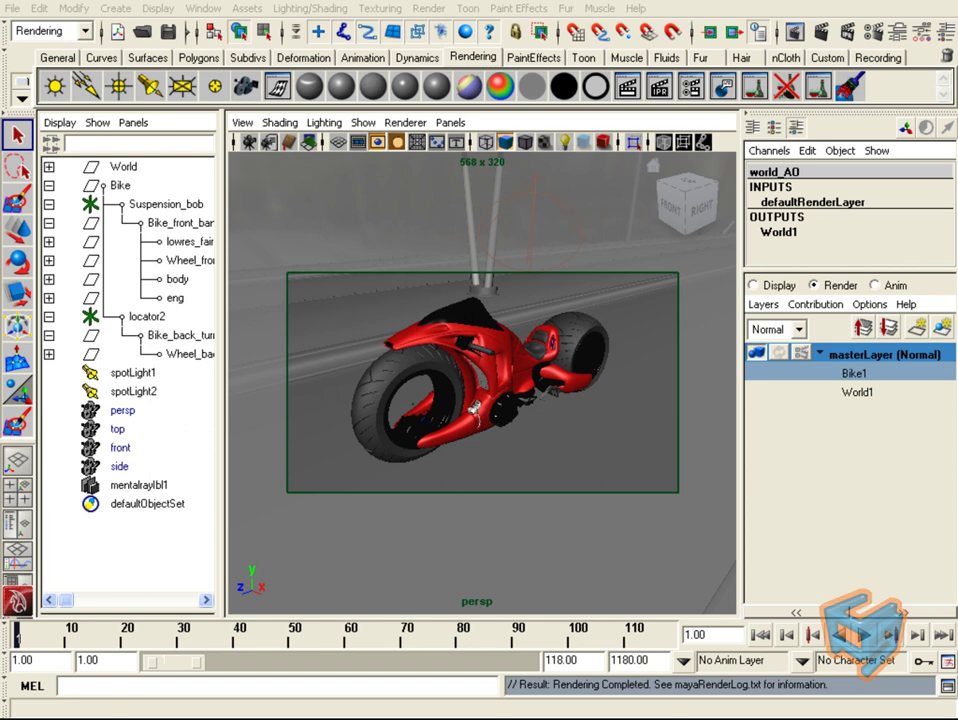
# Switch to the images folder and view the rendered Bike_bike_AO.tif and Bike_world_AO.tif
pyautogui.hotkey('alt', 'Tab')
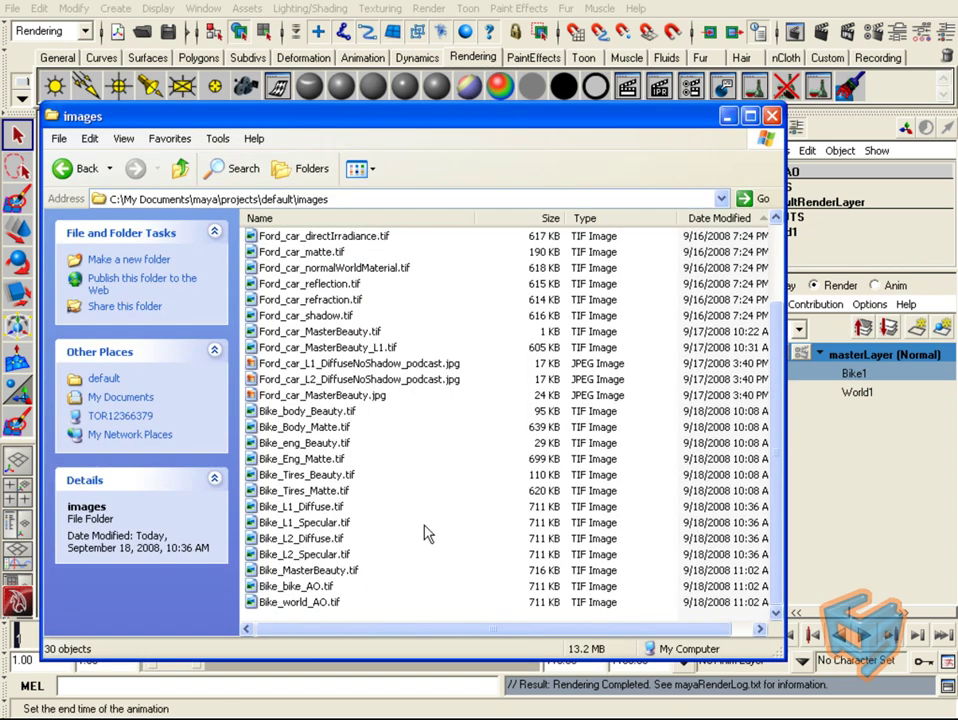
pyautogui.doubleClick(322, 600)
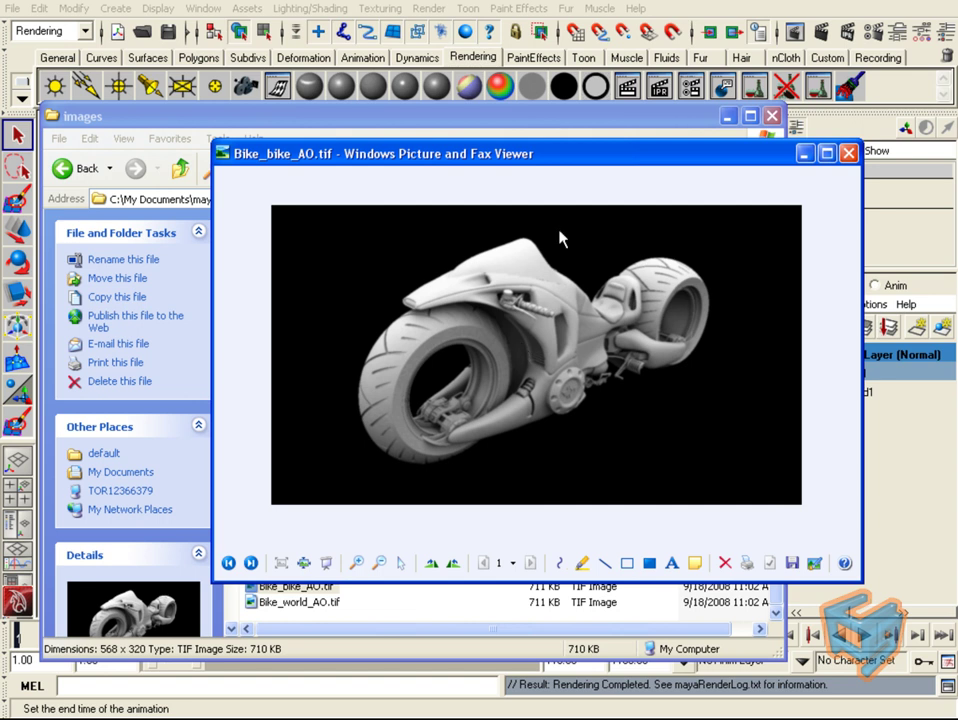
pyautogui.moveTo(628, 155); pyautogui.dragTo(638, 86)
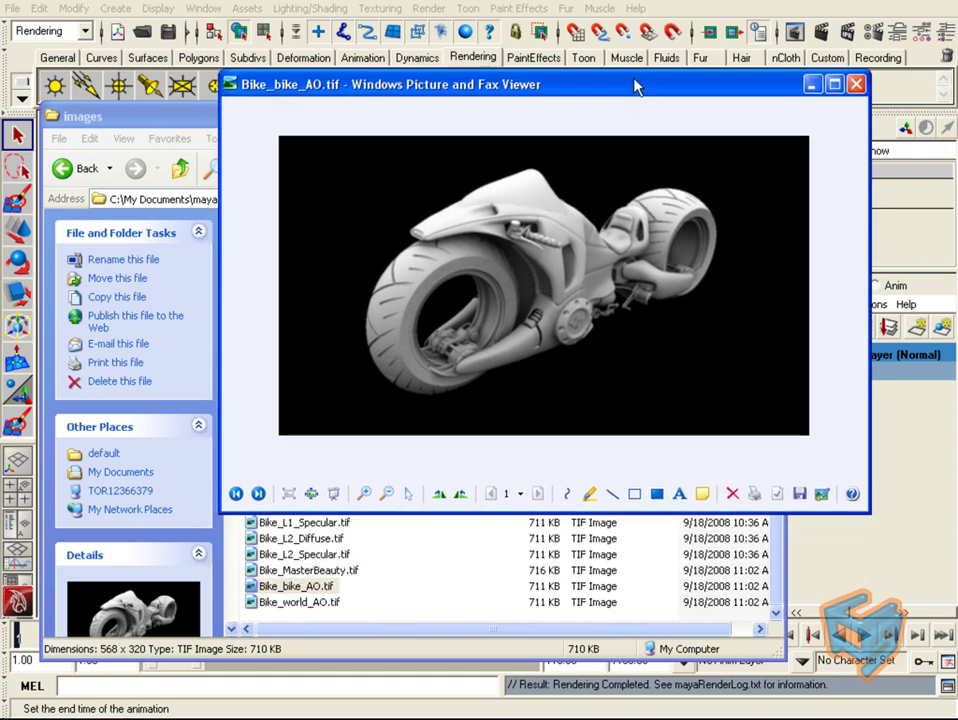
pyautogui.click(303, 618)
pyautogui.doubleClick(300, 602)
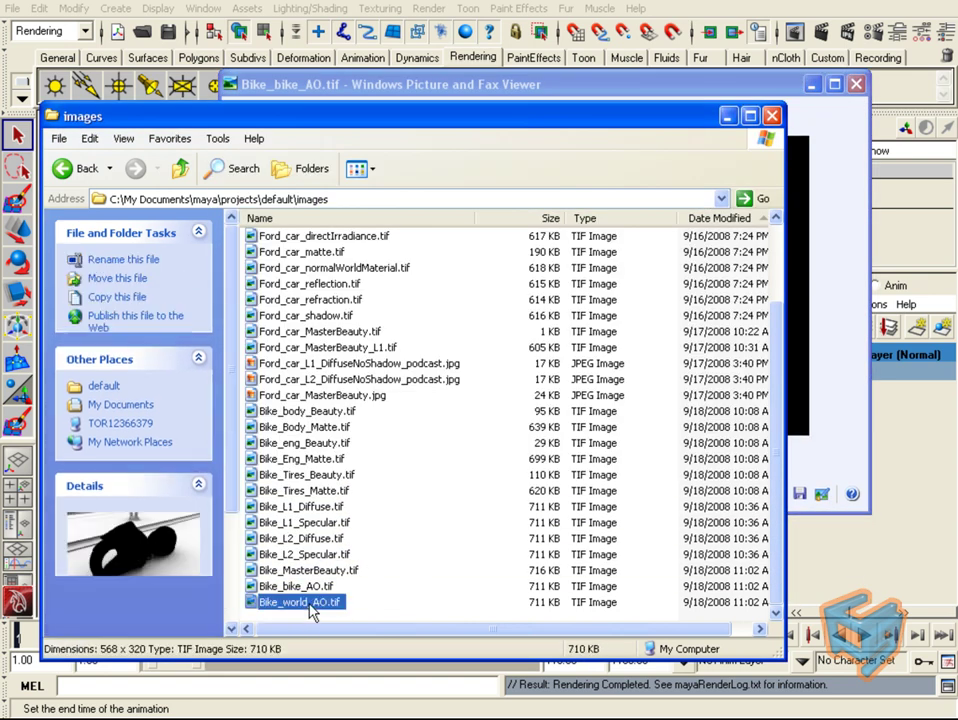